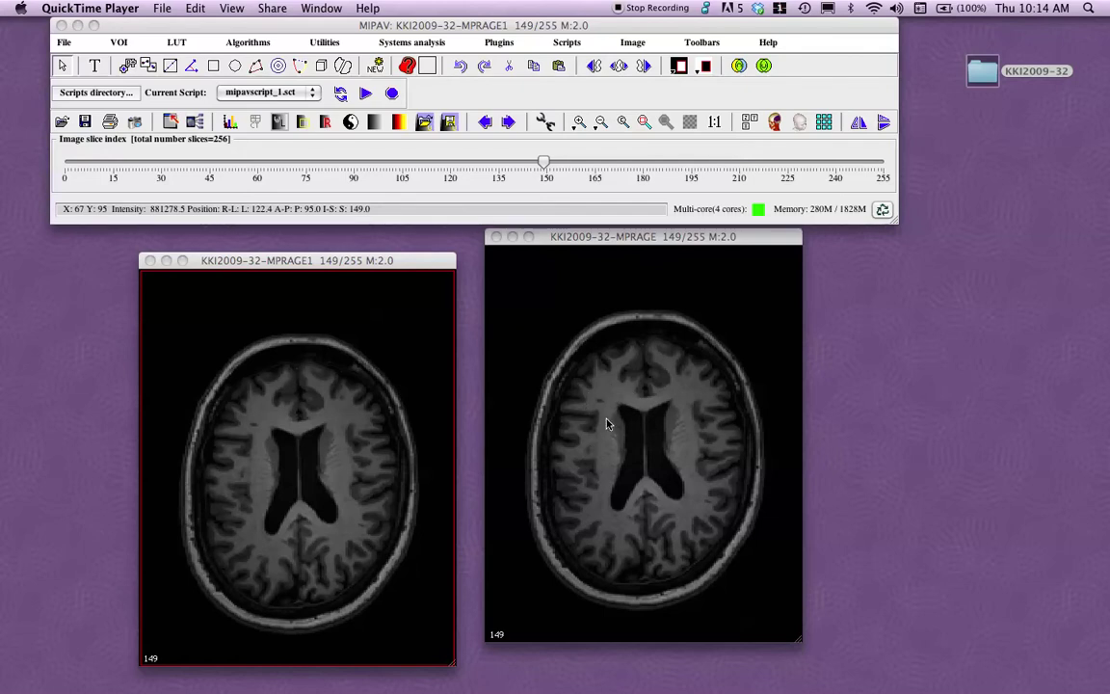
- Draw a small rectangle VOI beside the top of the ventricles on MPRAGE slice 149
mouse_move(648, 237)
mouse_down()
mouse_move(651, 260)
mouse_move(632, 244)
mouse_up()
click(118, 42)
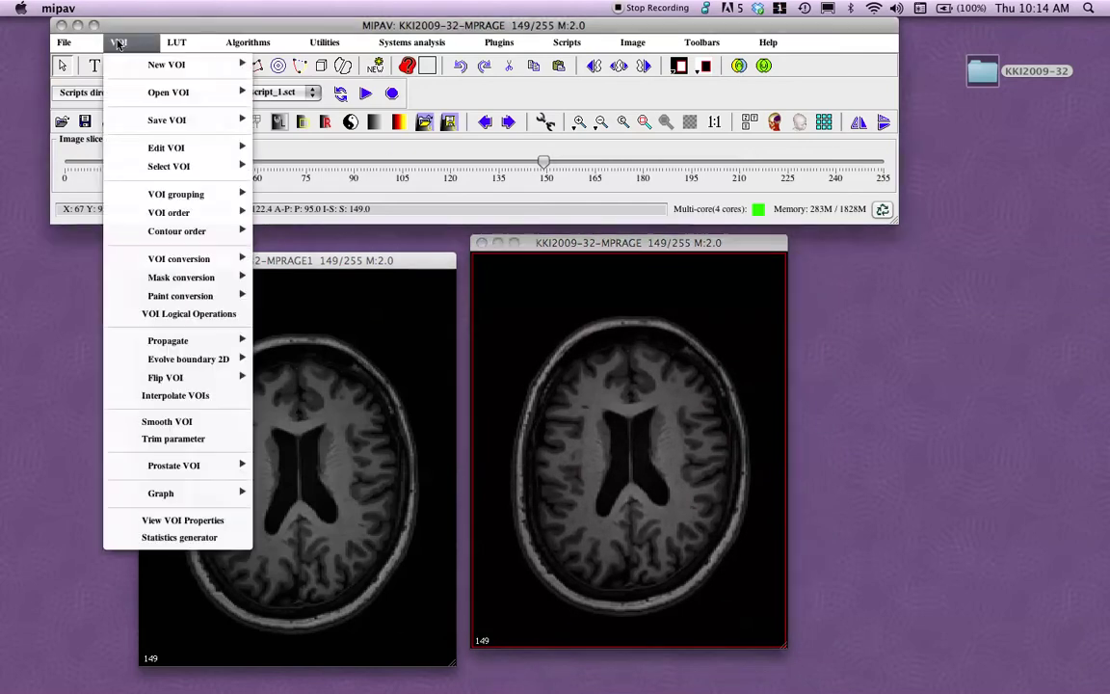
mouse_move(115, 65)
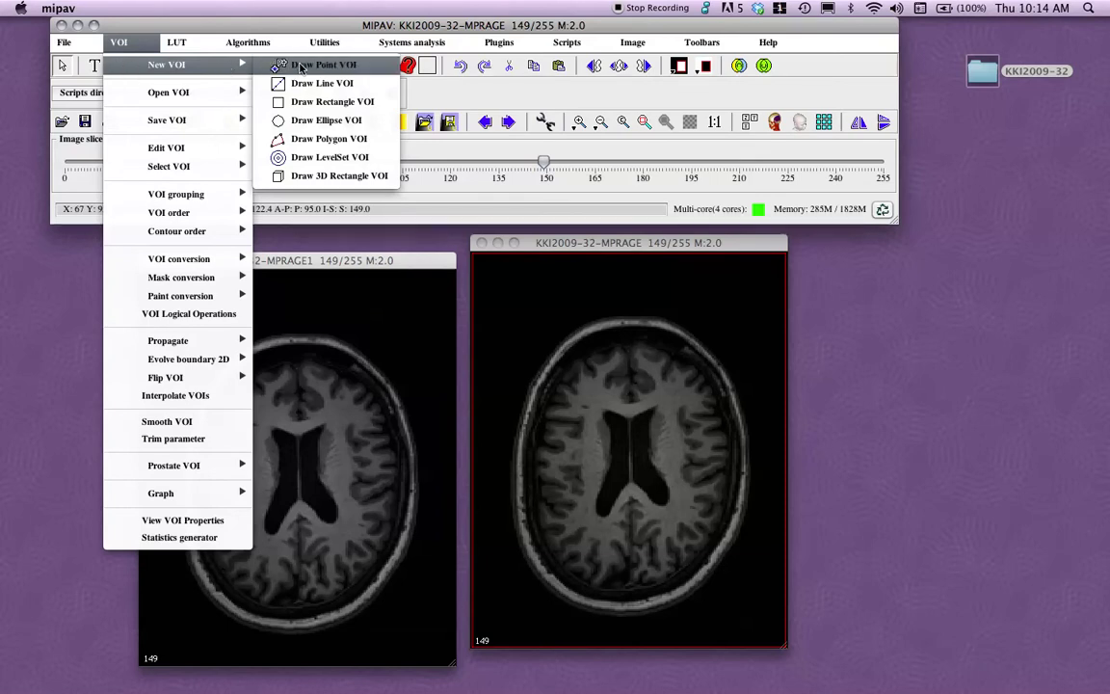
click(349, 106)
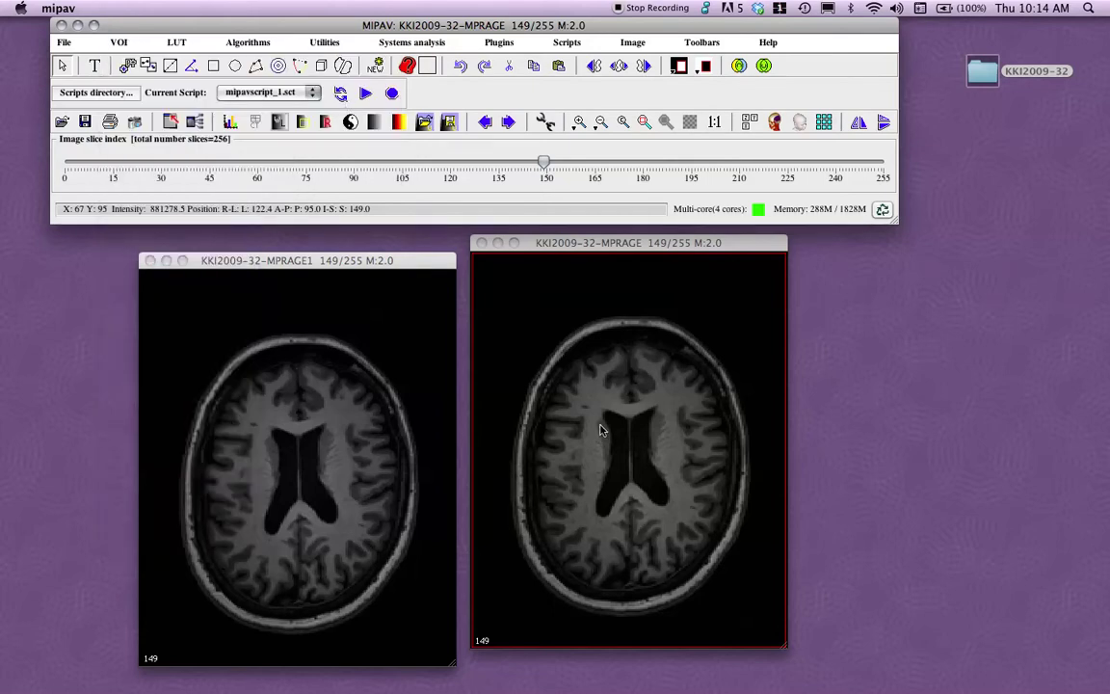
drag(574, 396, 604, 417)
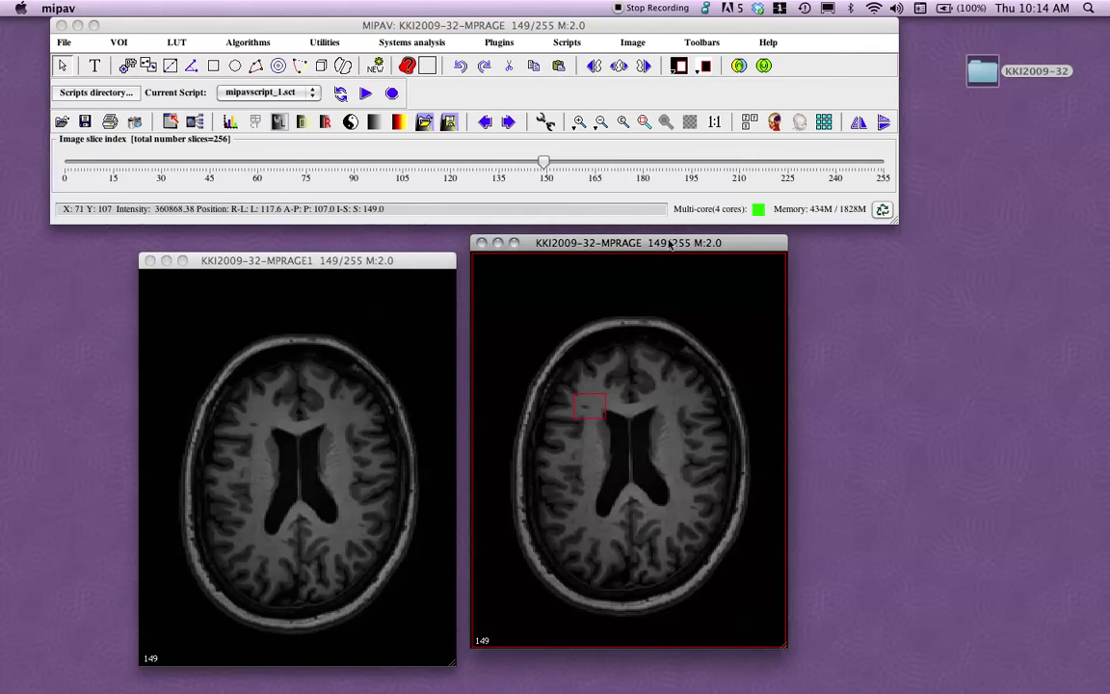
drag(668, 244, 665, 250)
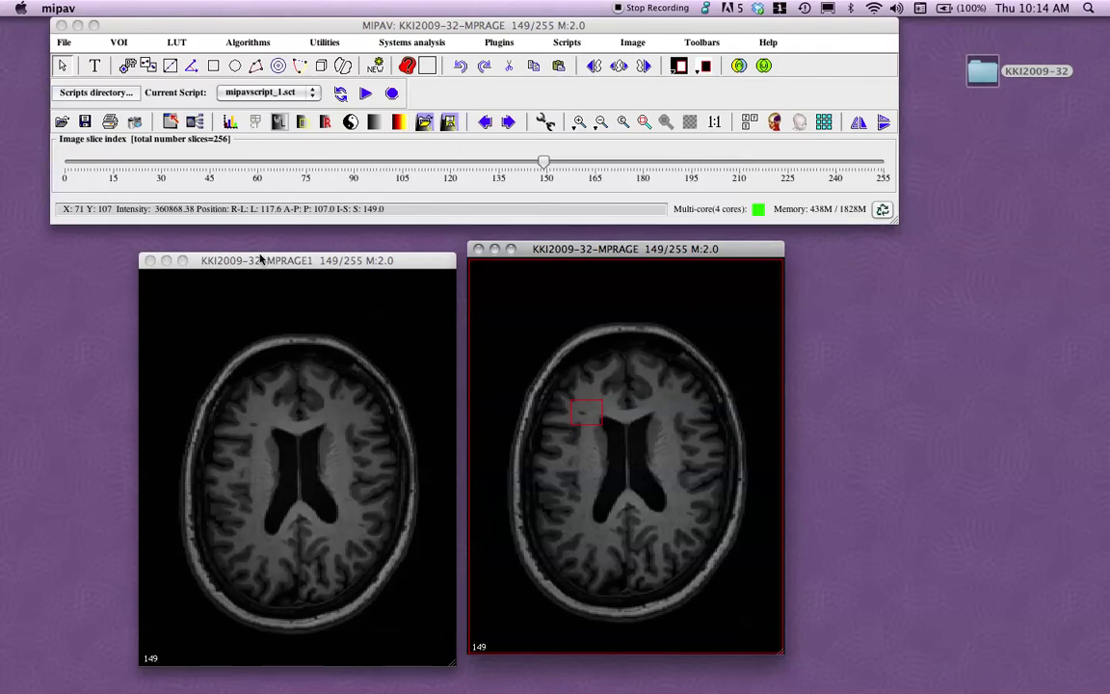
- Select all VOIs on the MPRAGE image and copy the rectangle VOI
drag(264, 261, 247, 254)
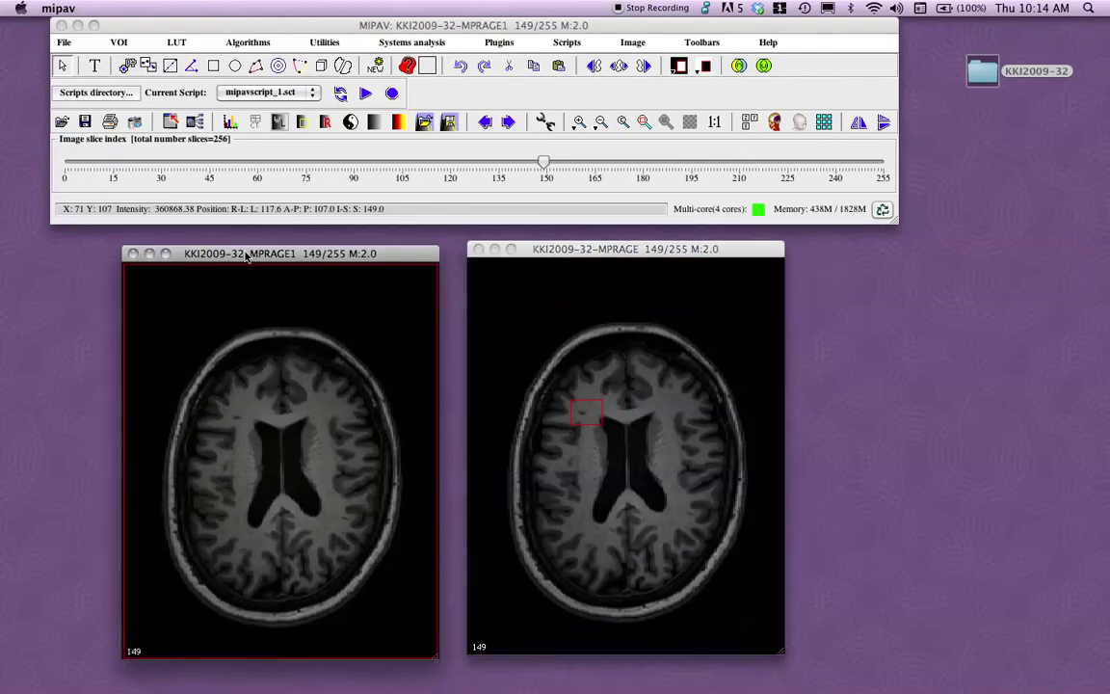
click(618, 252)
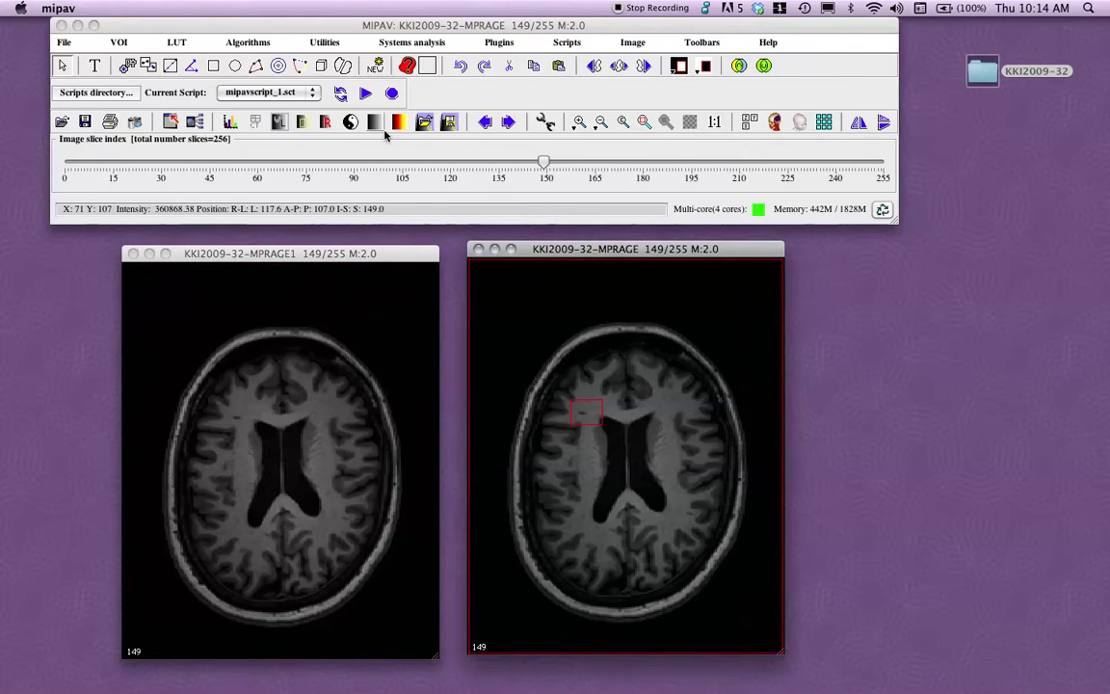
click(128, 41)
mouse_move(166, 146)
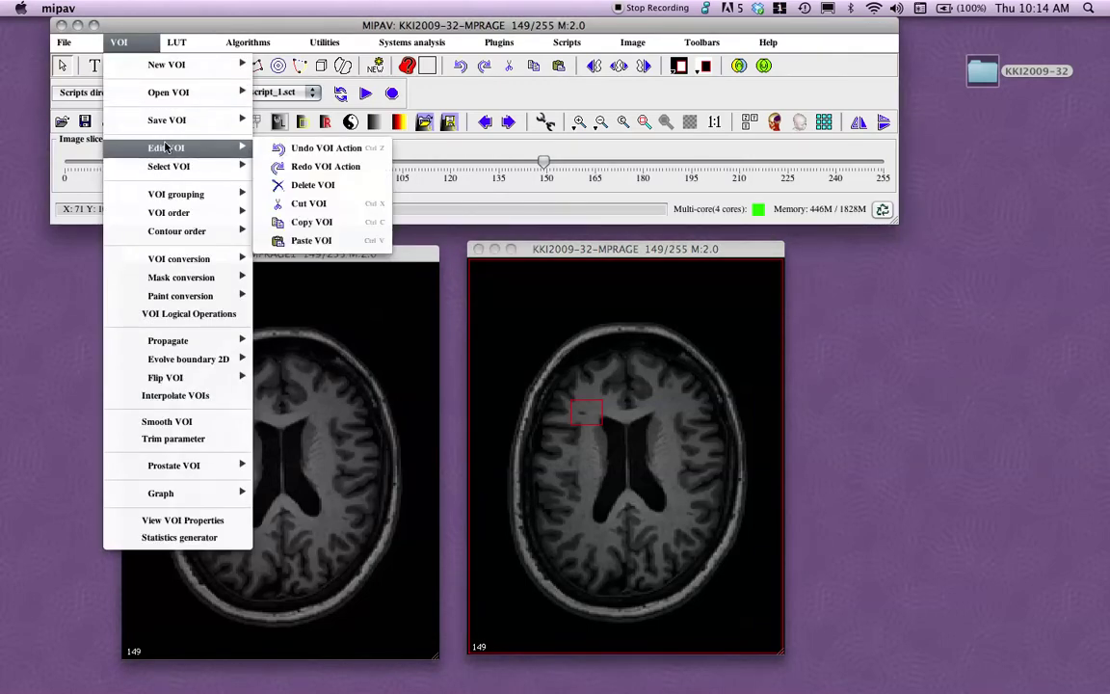
mouse_move(169, 171)
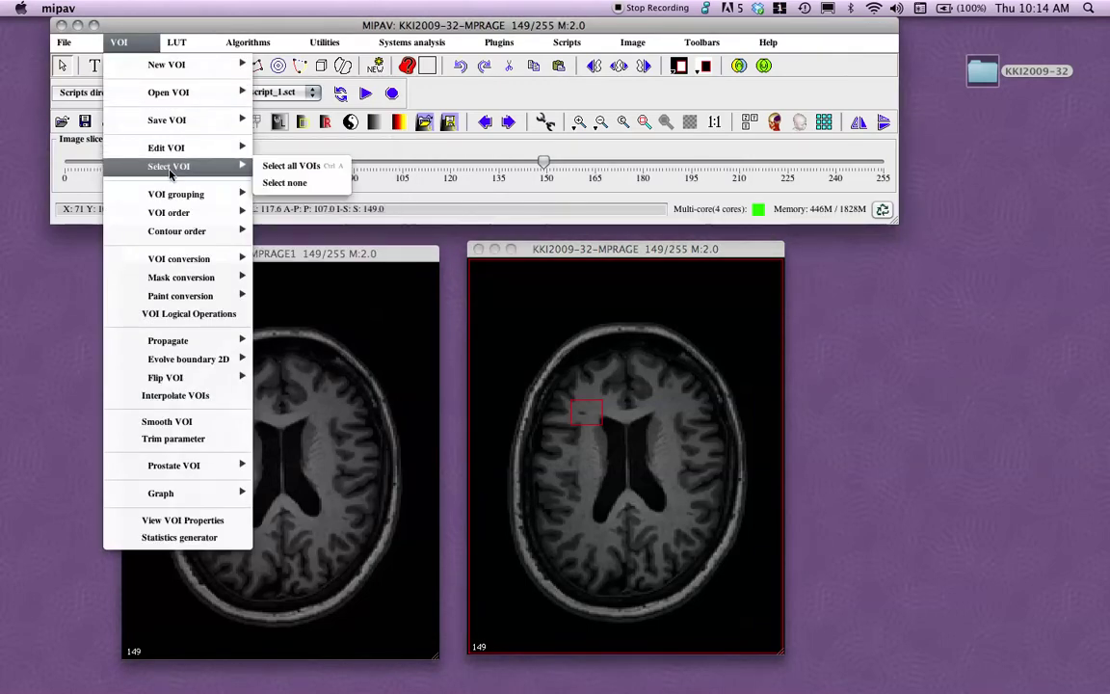
click(291, 166)
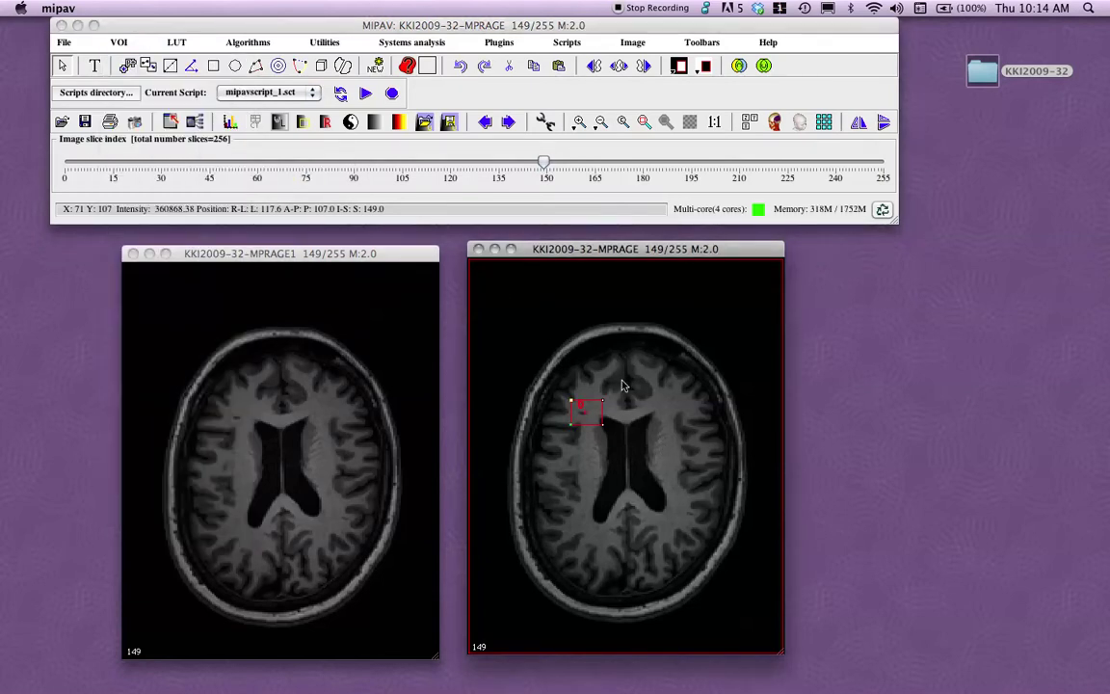
click(119, 43)
mouse_move(170, 151)
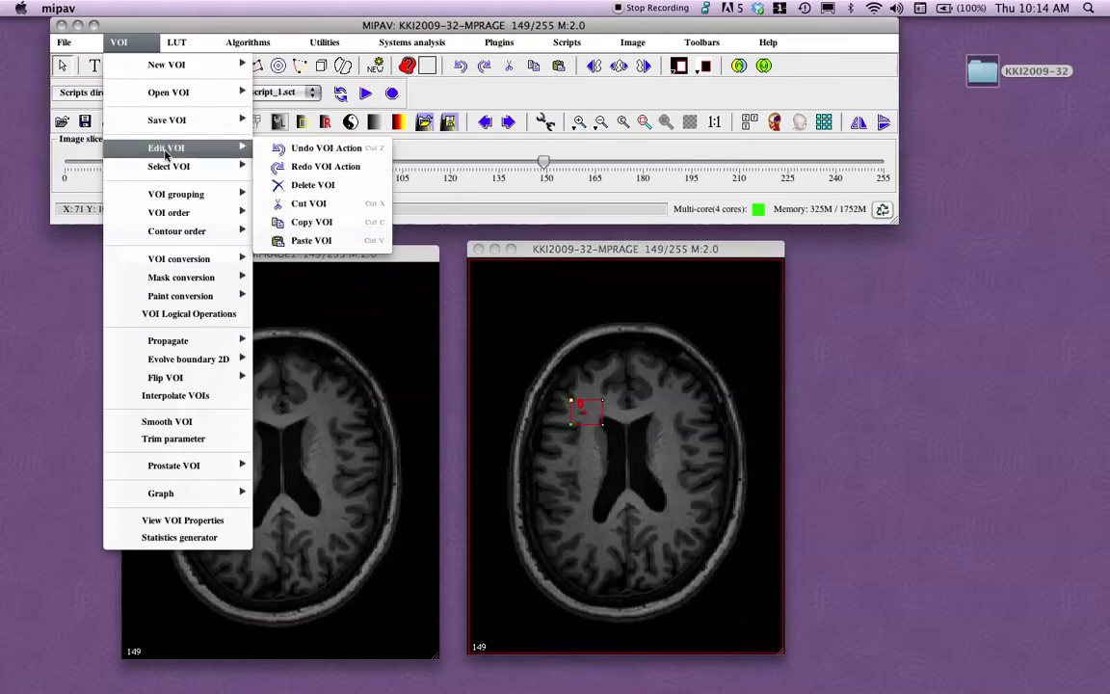
click(319, 228)
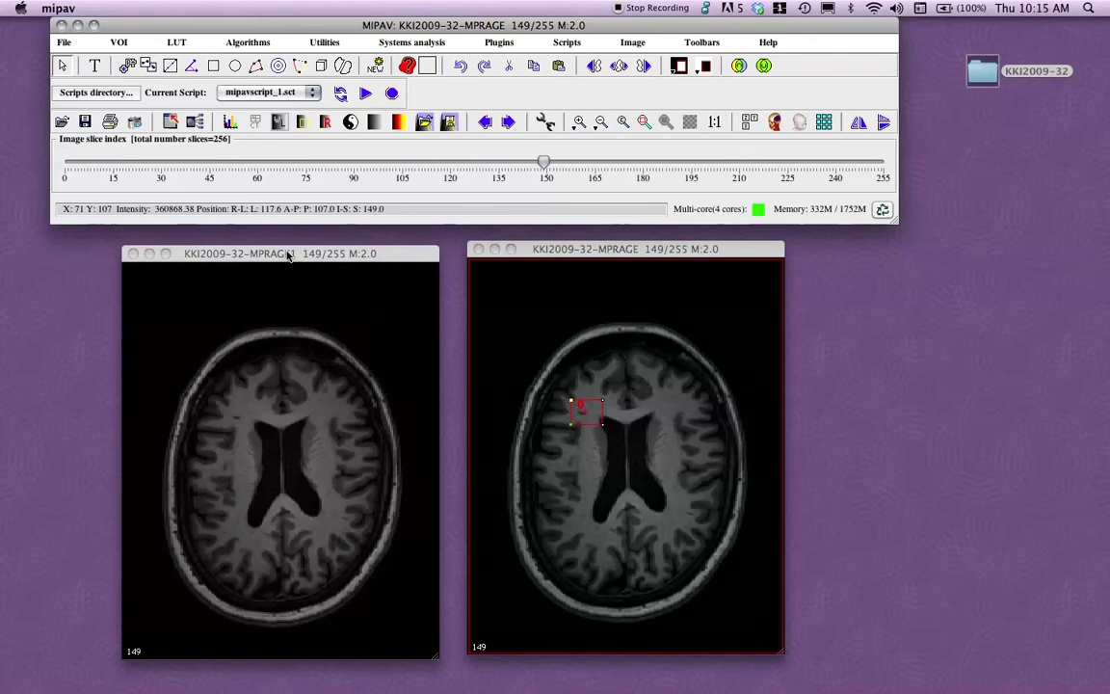
- Paste the rectangle VOI onto slice 149 of the MPRAGE1 image
click(288, 255)
mouse_move(288, 254)
mouse_down()
mouse_move(305, 231)
mouse_move(288, 243)
mouse_up()
click(118, 42)
mouse_move(126, 147)
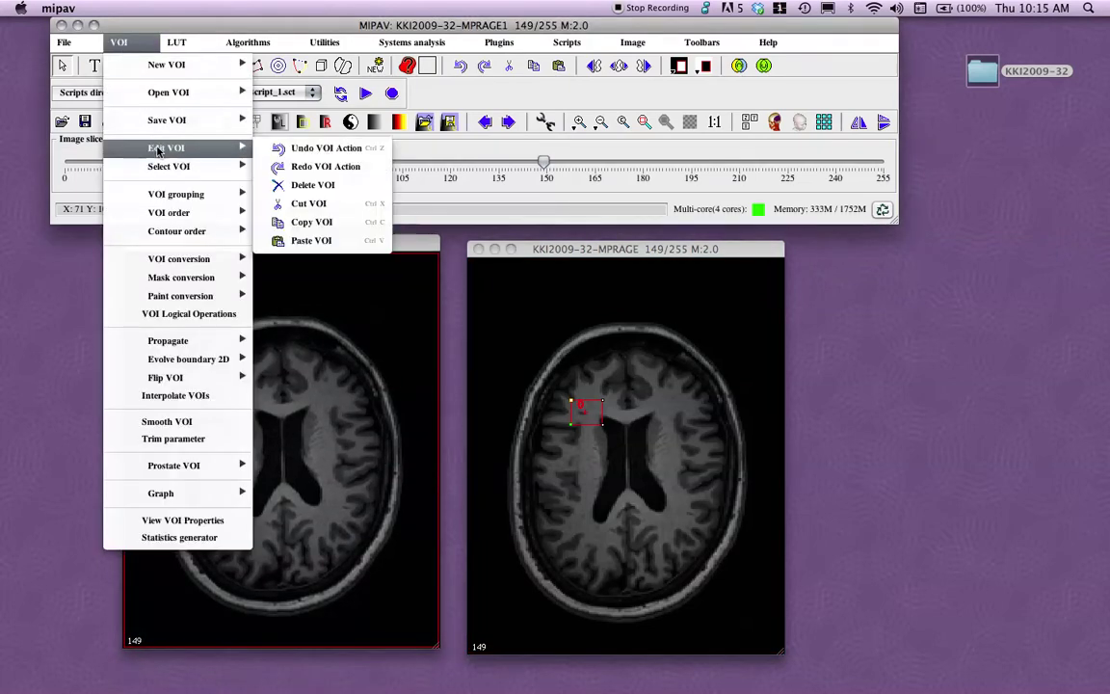
click(352, 242)
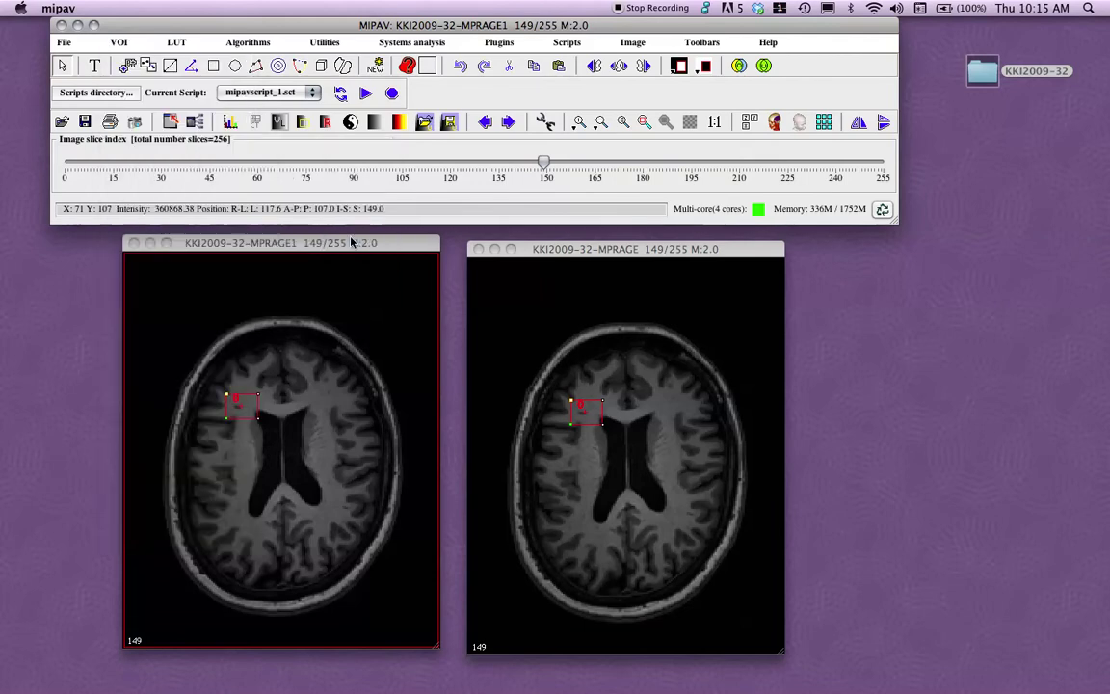
- Drag the MPRAGE rectangle VOI to the opposite hemisphere's outer white matter
drag(352, 243, 358, 274)
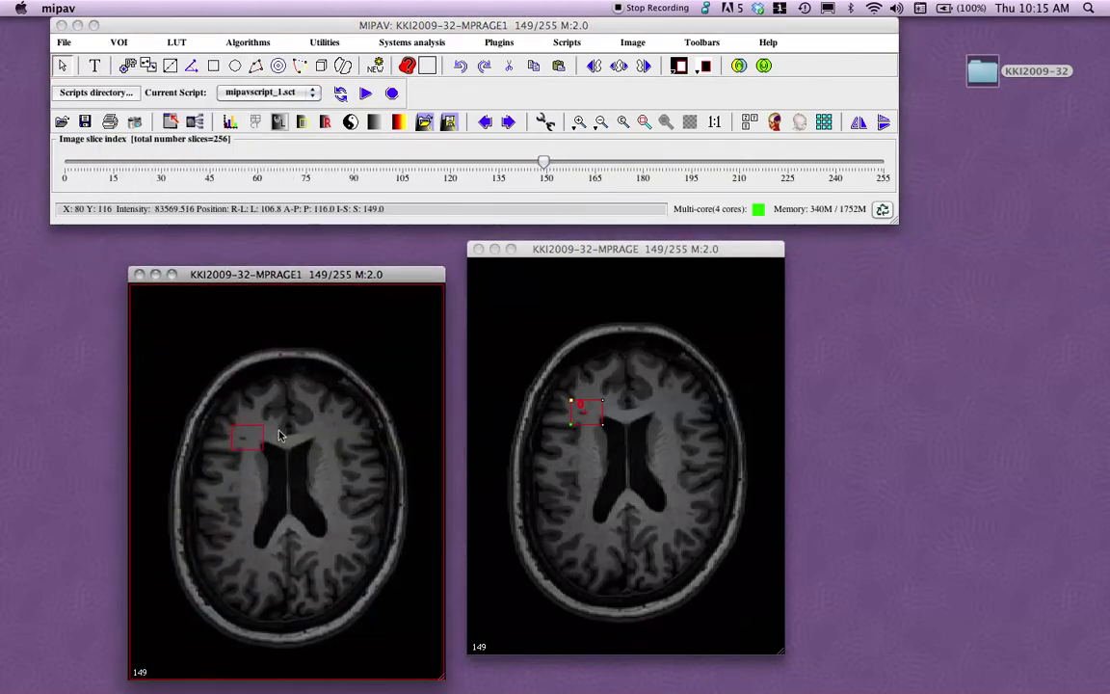
drag(289, 275, 282, 254)
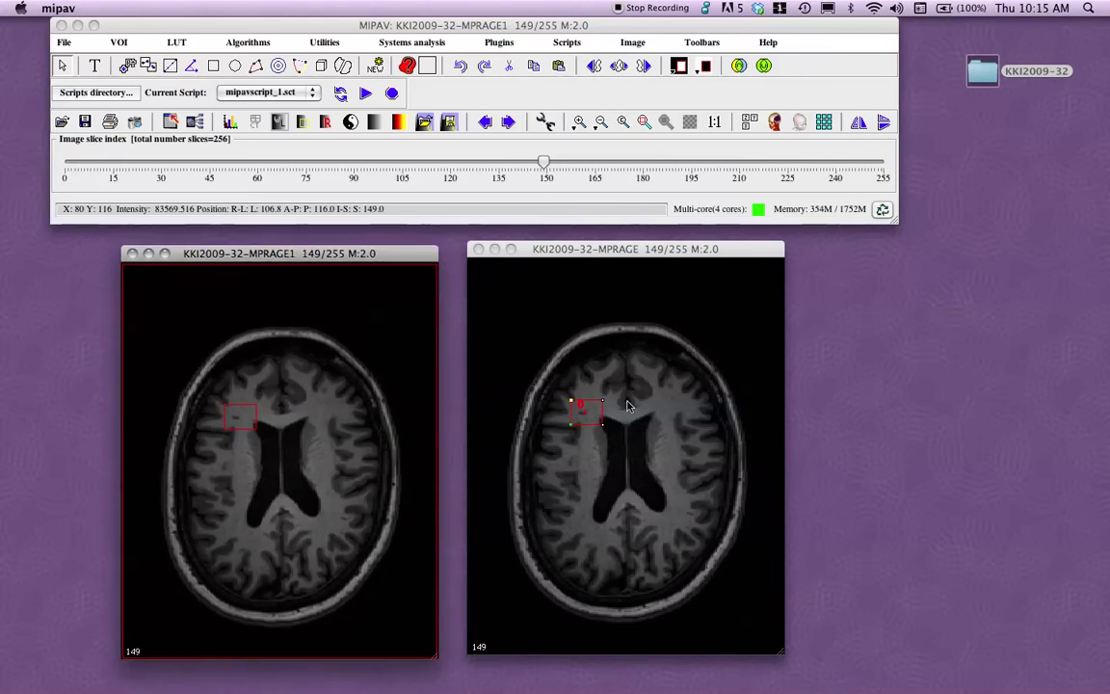
drag(595, 407, 698, 419)
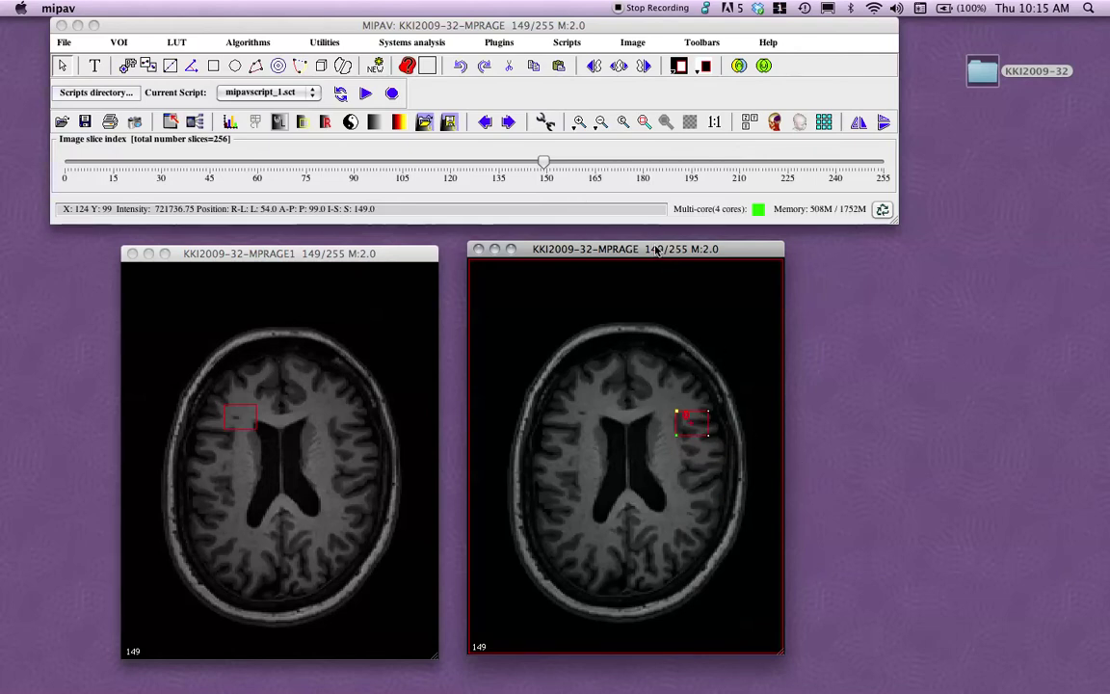
- Rearrange the MPRAGE and MPRAGE1 image windows side by side
drag(607, 247, 643, 224)
drag(231, 254, 130, 283)
drag(678, 227, 572, 232)
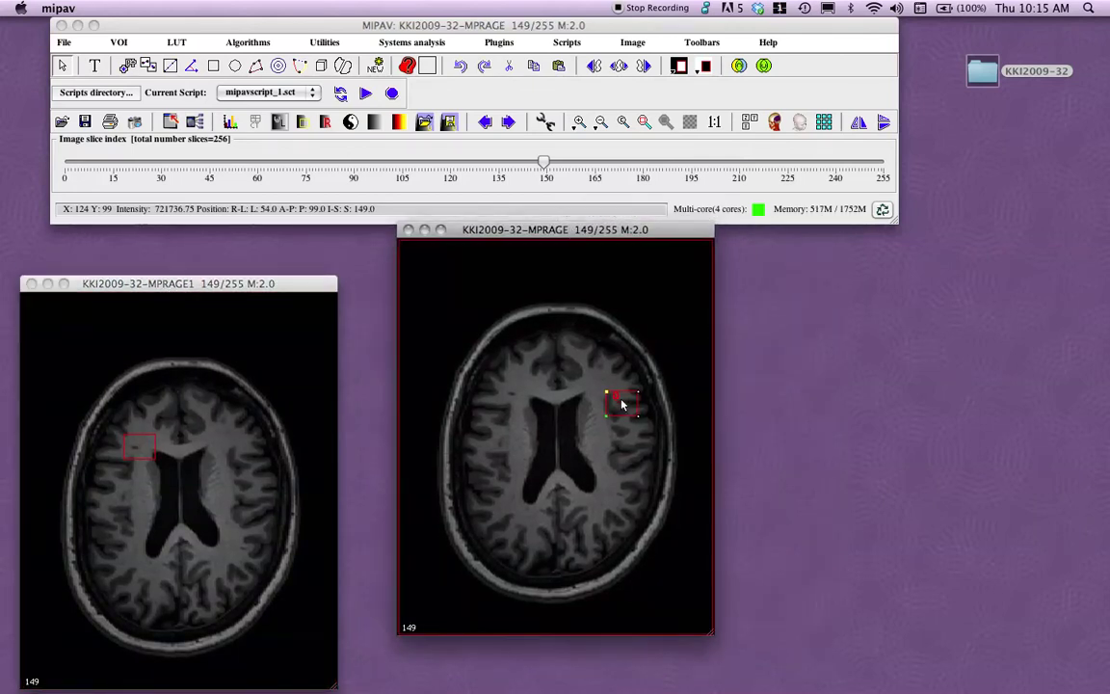
- Delete the rectangle VOI from the MPRAGE image
click(125, 42)
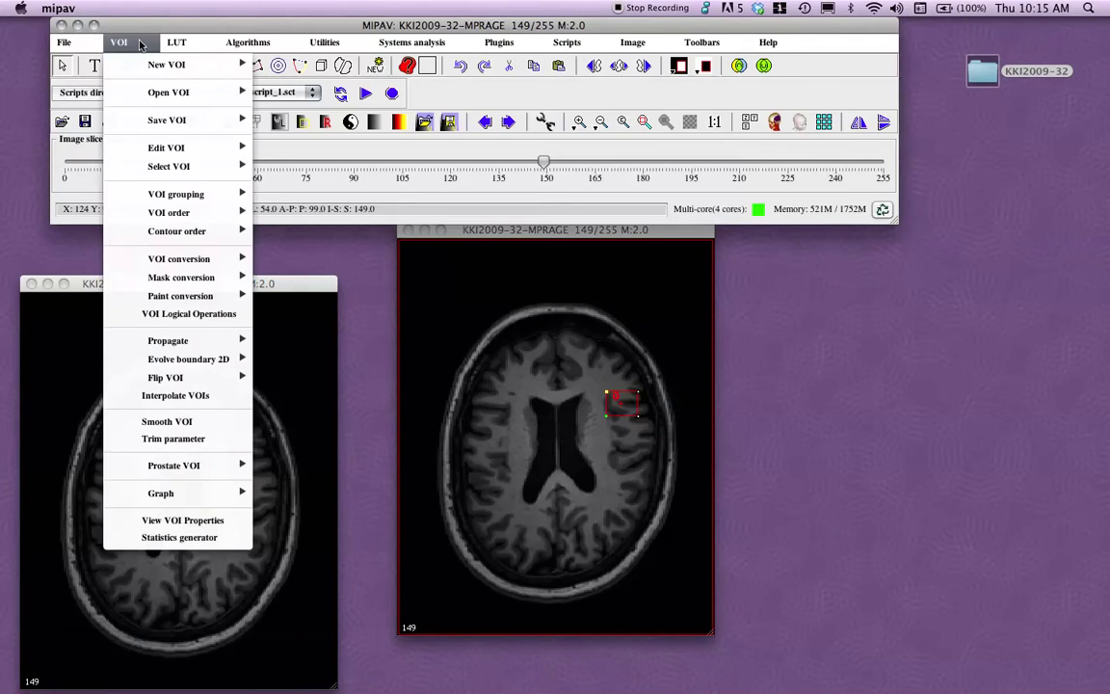
mouse_move(212, 148)
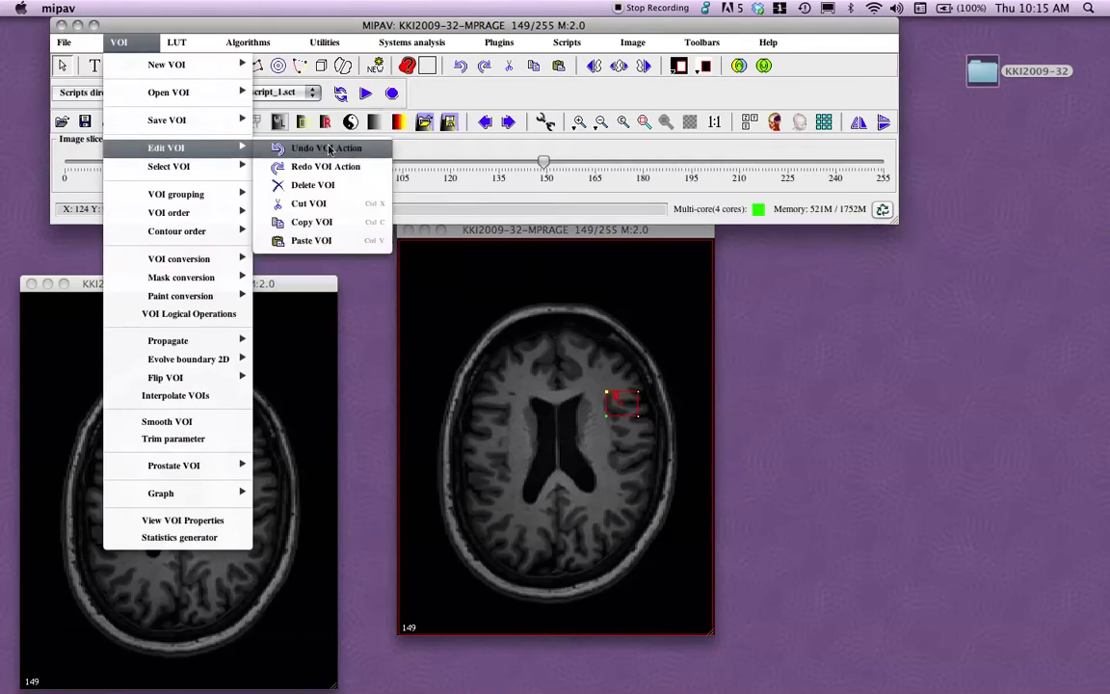
click(323, 185)
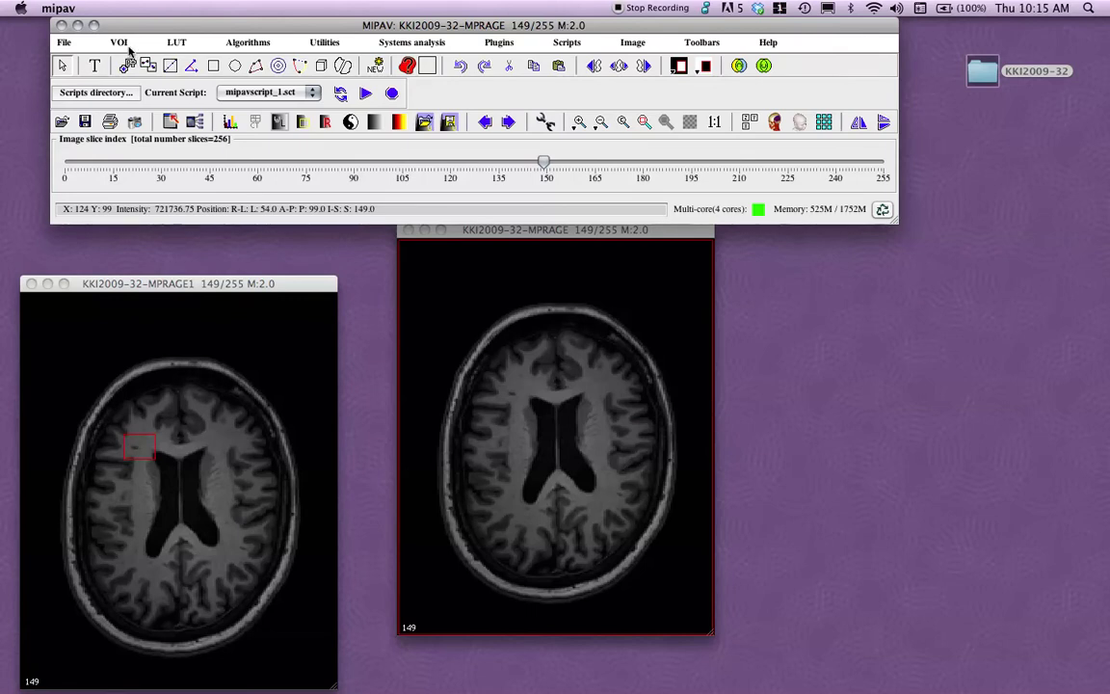
- Draw an elongated ellipse VOI across the front-left cortex of MPRAGE slice 149
click(129, 48)
mouse_move(187, 65)
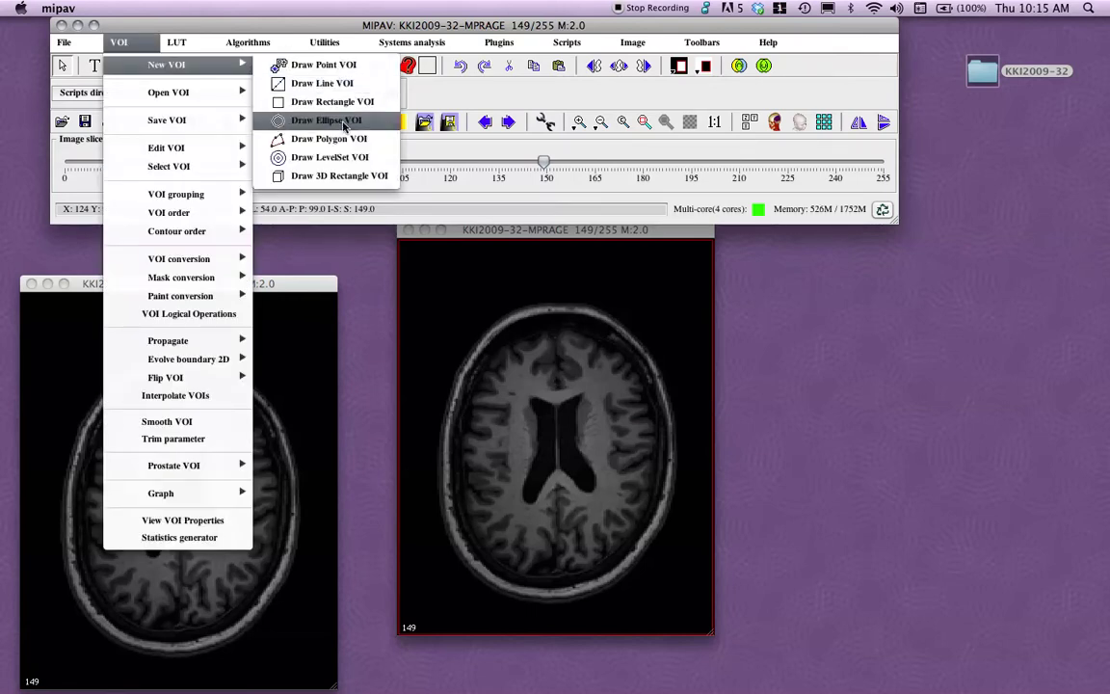
click(344, 125)
mouse_move(471, 340)
mouse_down()
mouse_move(512, 410)
mouse_move(533, 398)
mouse_move(535, 410)
mouse_move(483, 480)
mouse_move(652, 470)
mouse_move(495, 386)
mouse_move(491, 396)
mouse_move(566, 381)
mouse_move(567, 399)
mouse_up()
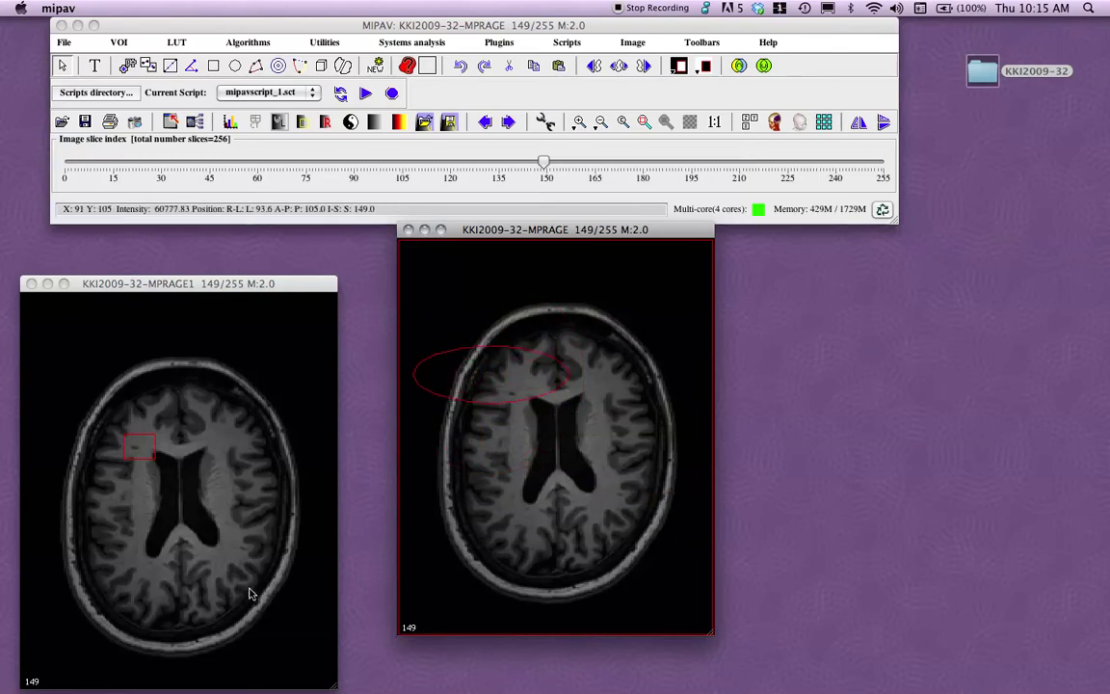
click(120, 43)
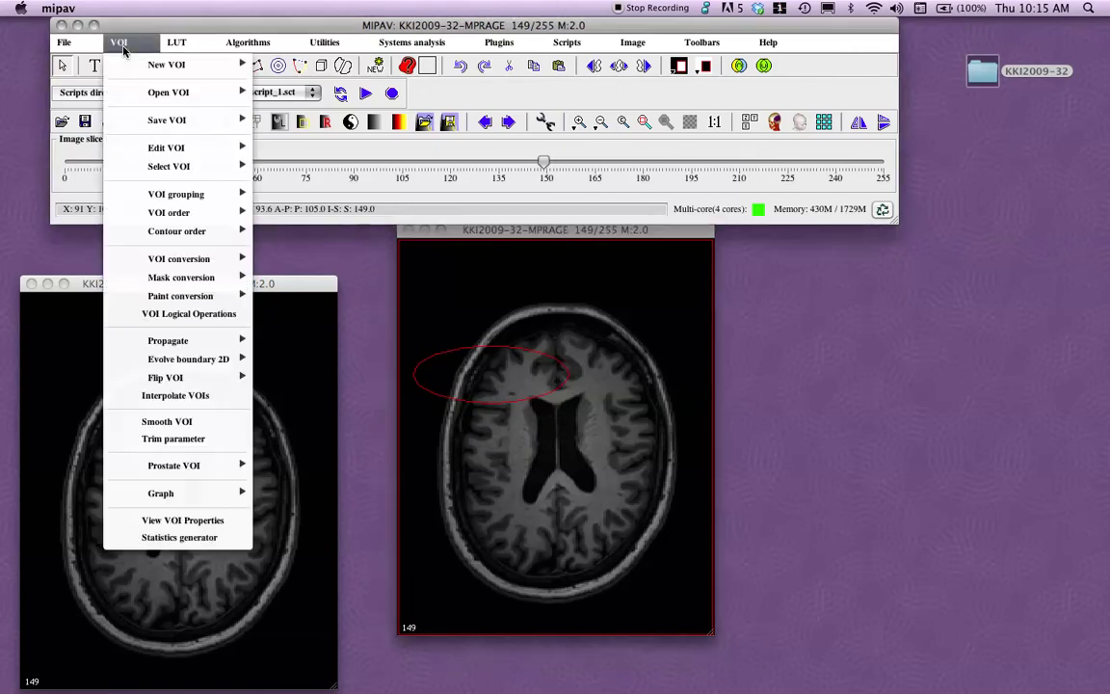
mouse_move(166, 64)
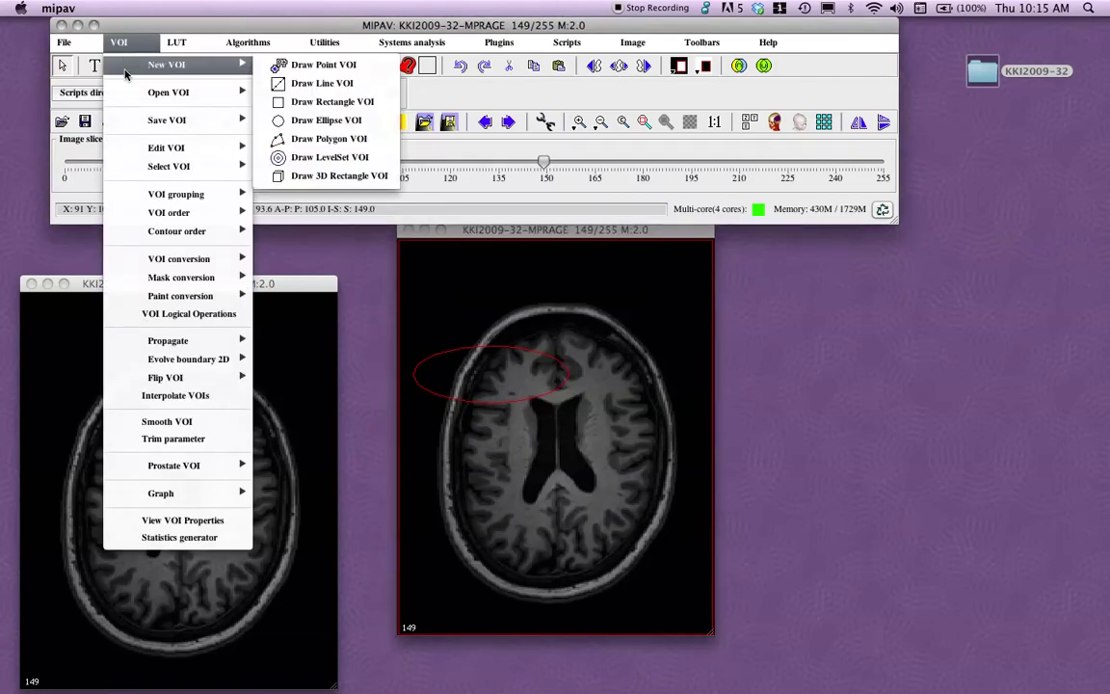
- Draw a 117.02 mm measuring line VOI across the right brain image
click(281, 88)
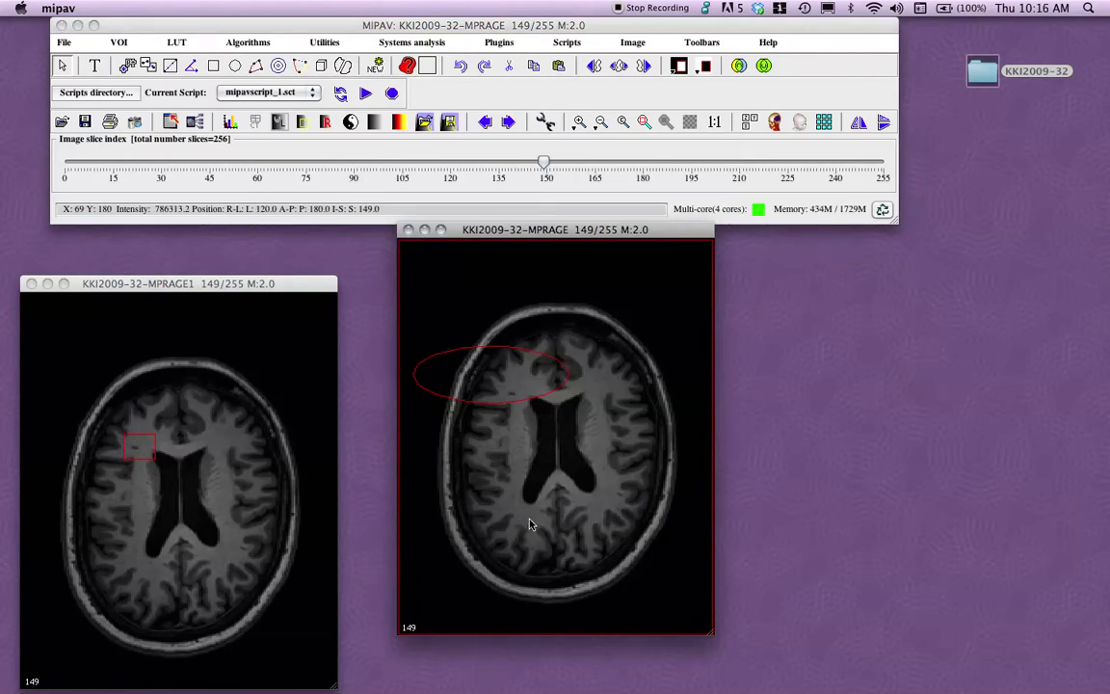
click(120, 41)
mouse_move(136, 65)
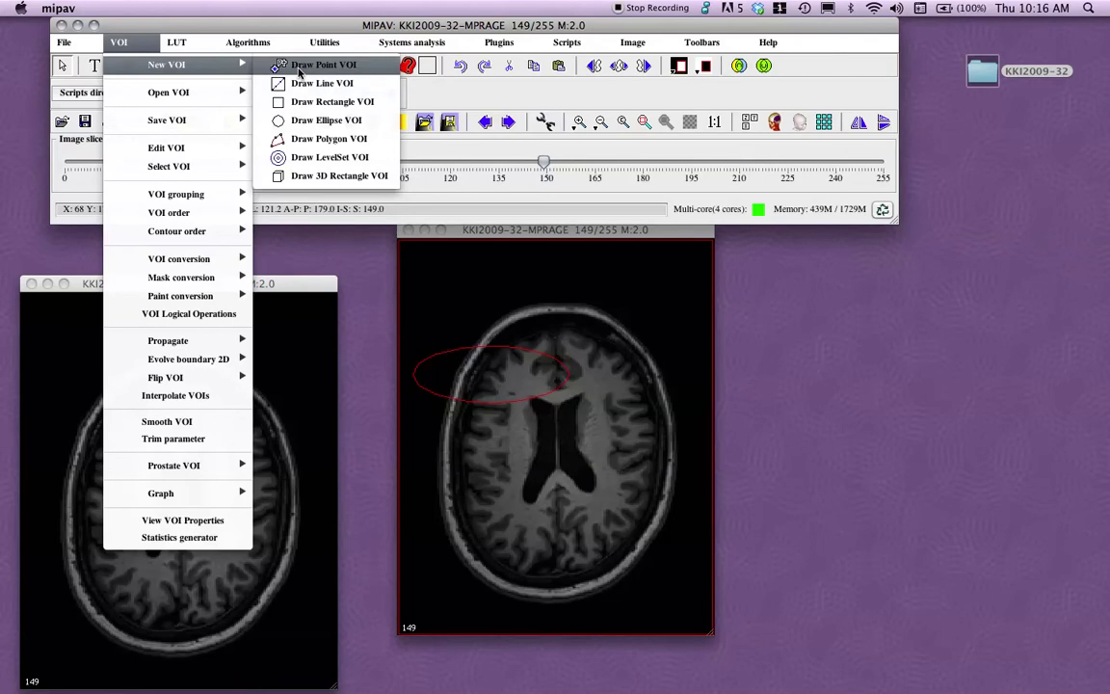
click(299, 82)
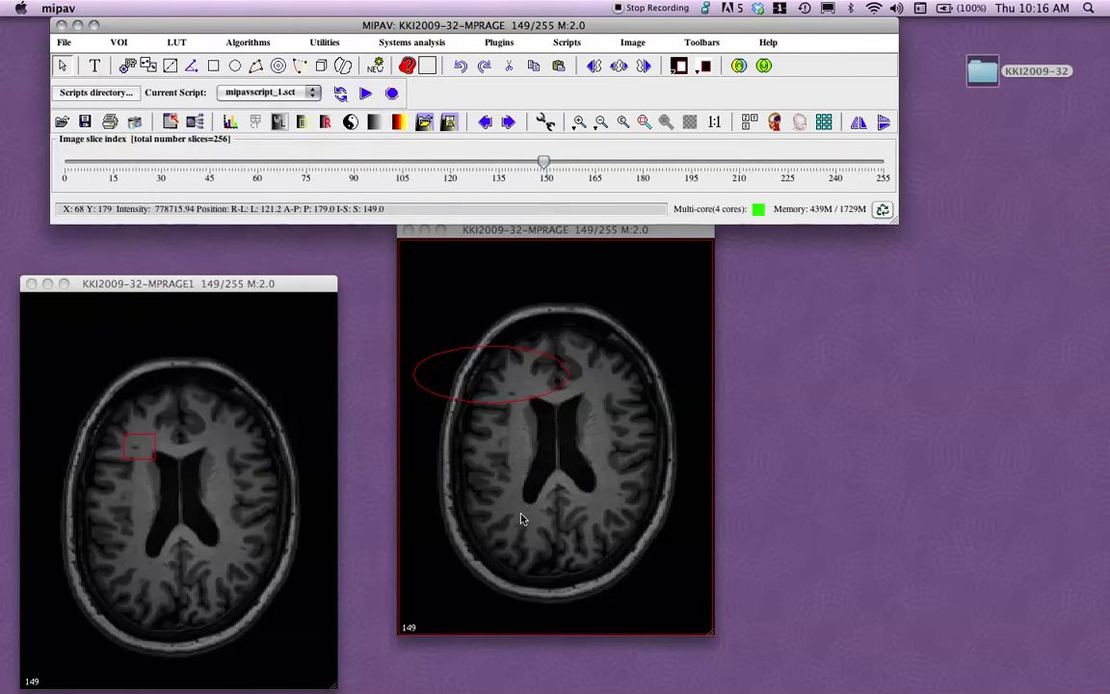
drag(521, 517, 618, 363)
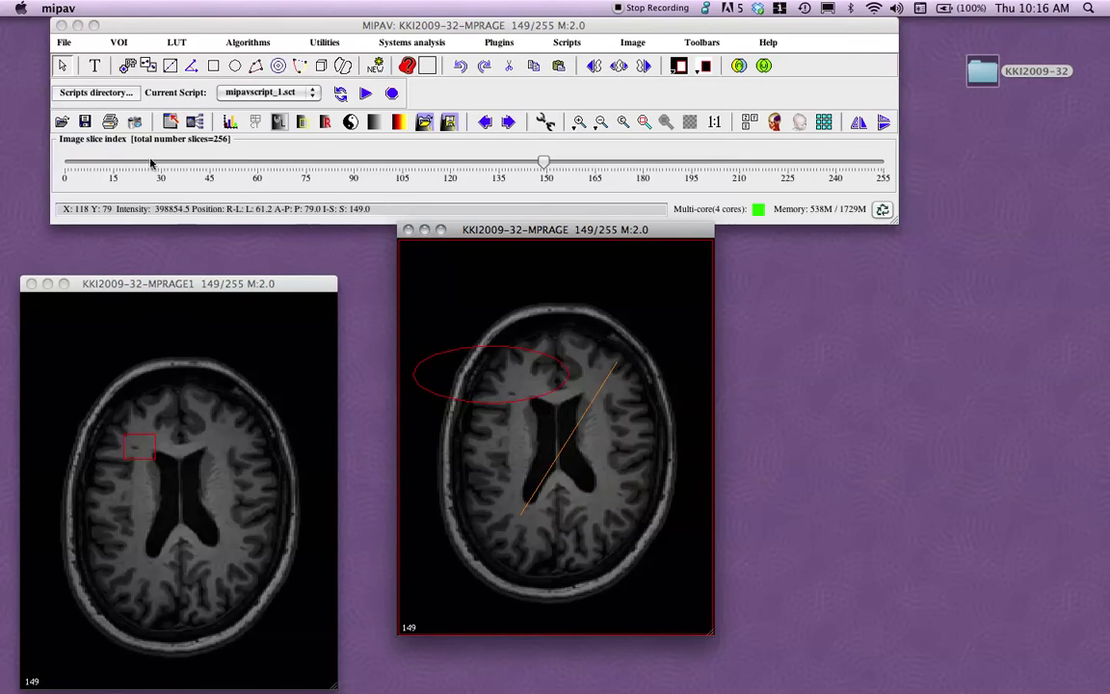
- Select all VOIs and delete both the ellipse and the line
click(119, 43)
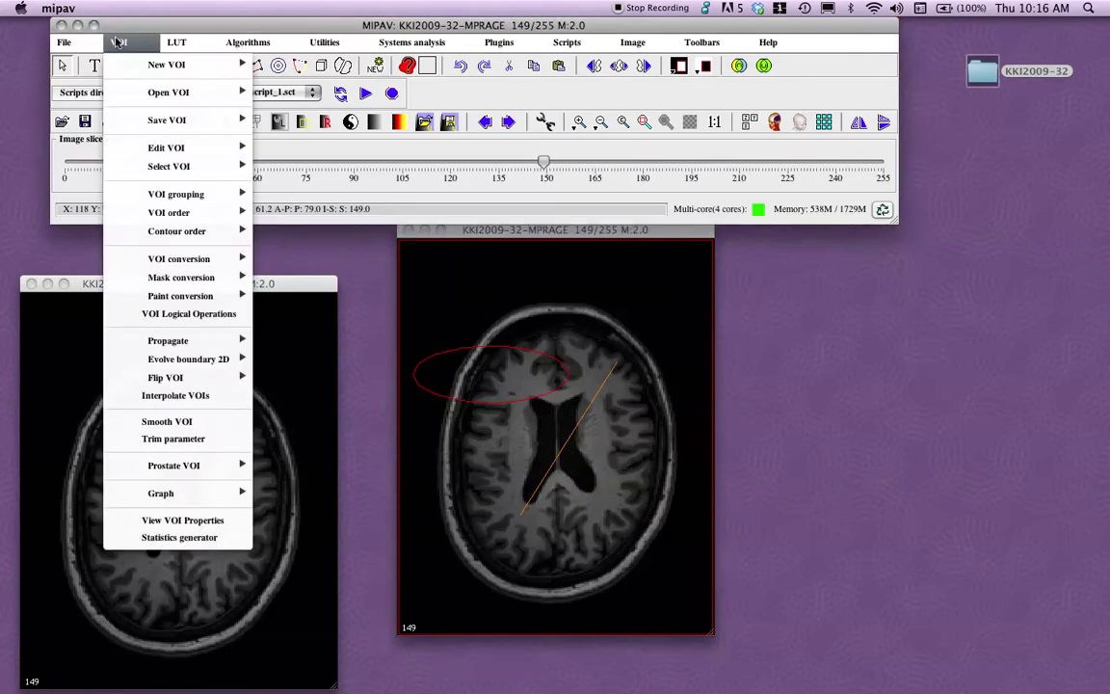
mouse_move(154, 167)
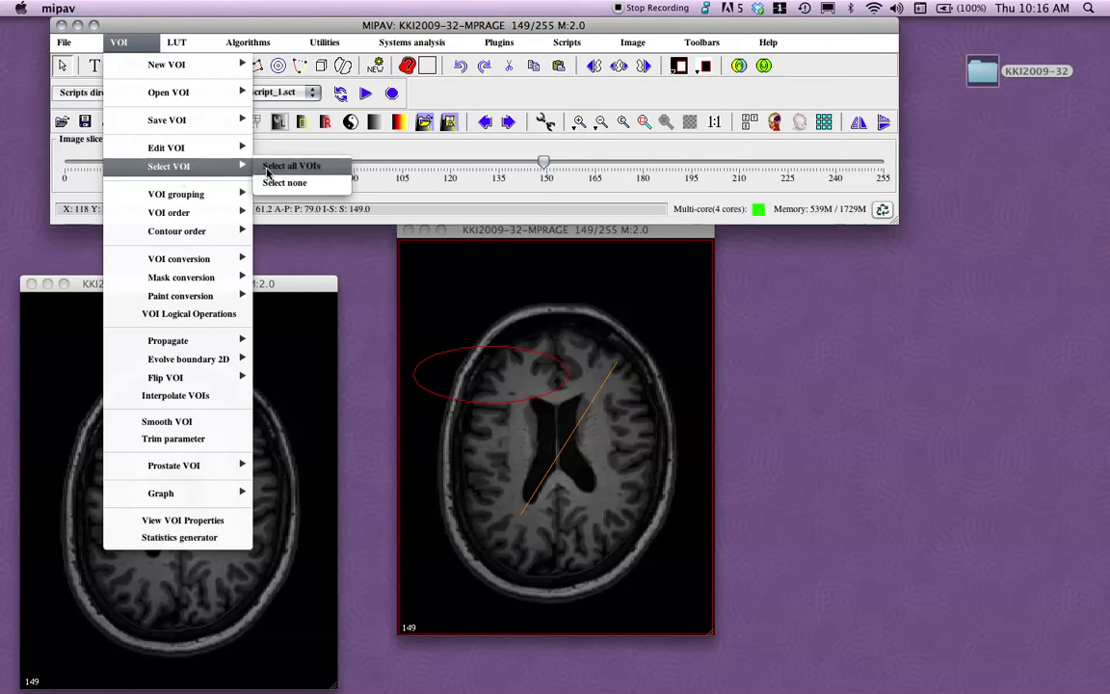
click(289, 165)
click(117, 43)
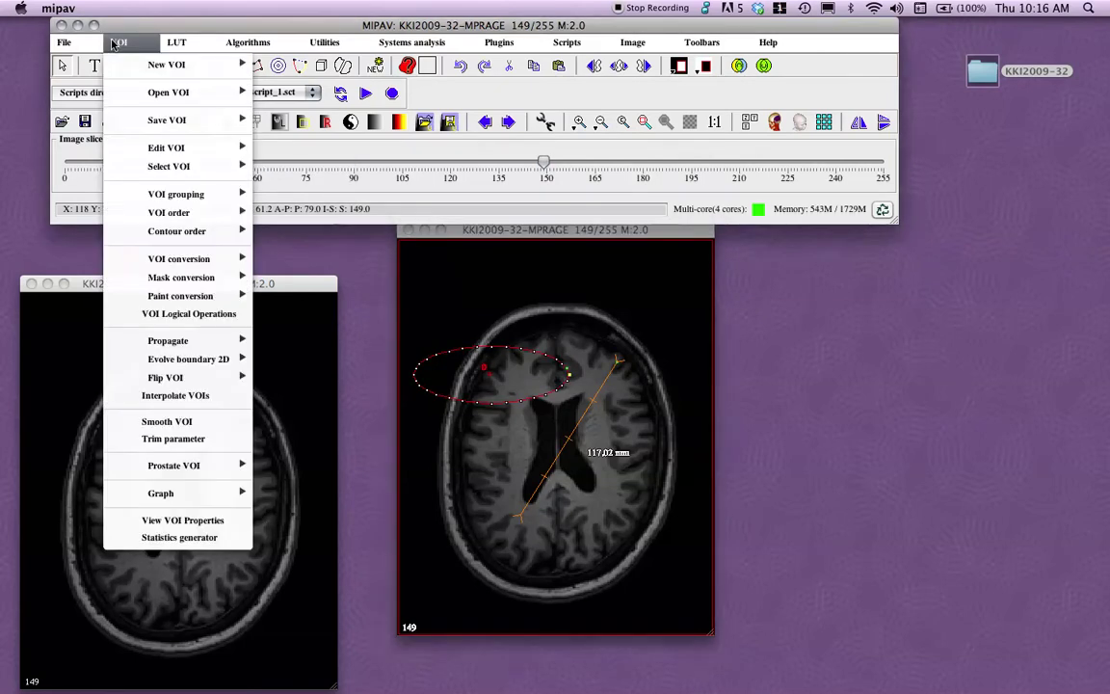
mouse_move(132, 147)
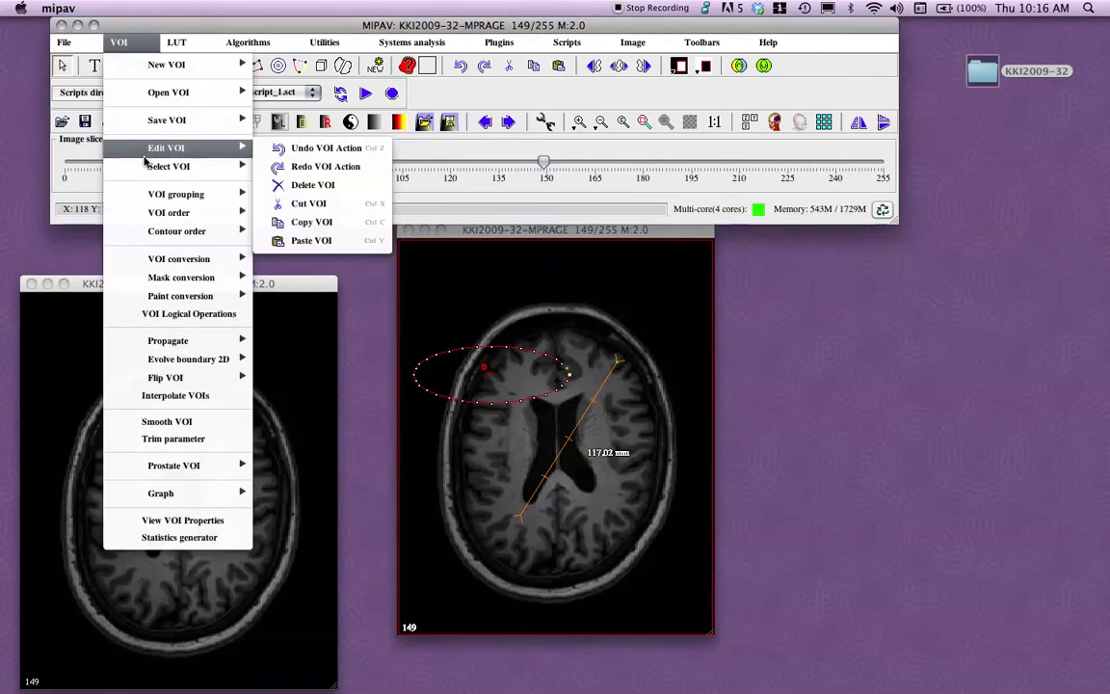
click(316, 185)
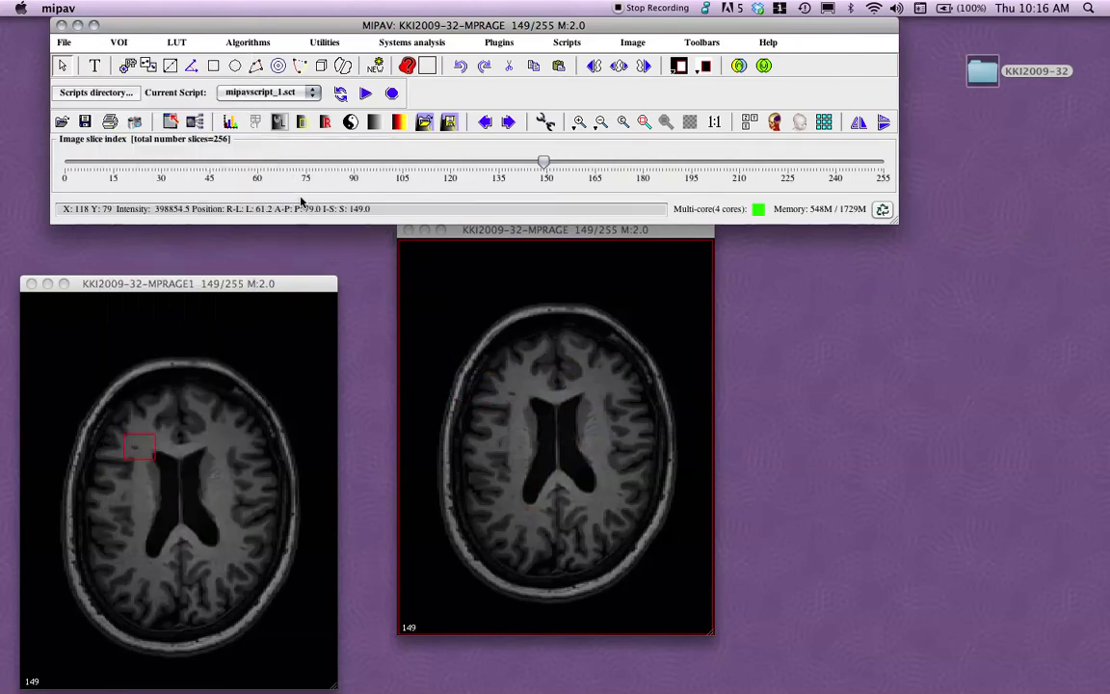
click(114, 43)
- Switch the VOI drawing tool to Draw Polygon VOI for the MPRAGE image
mouse_move(136, 71)
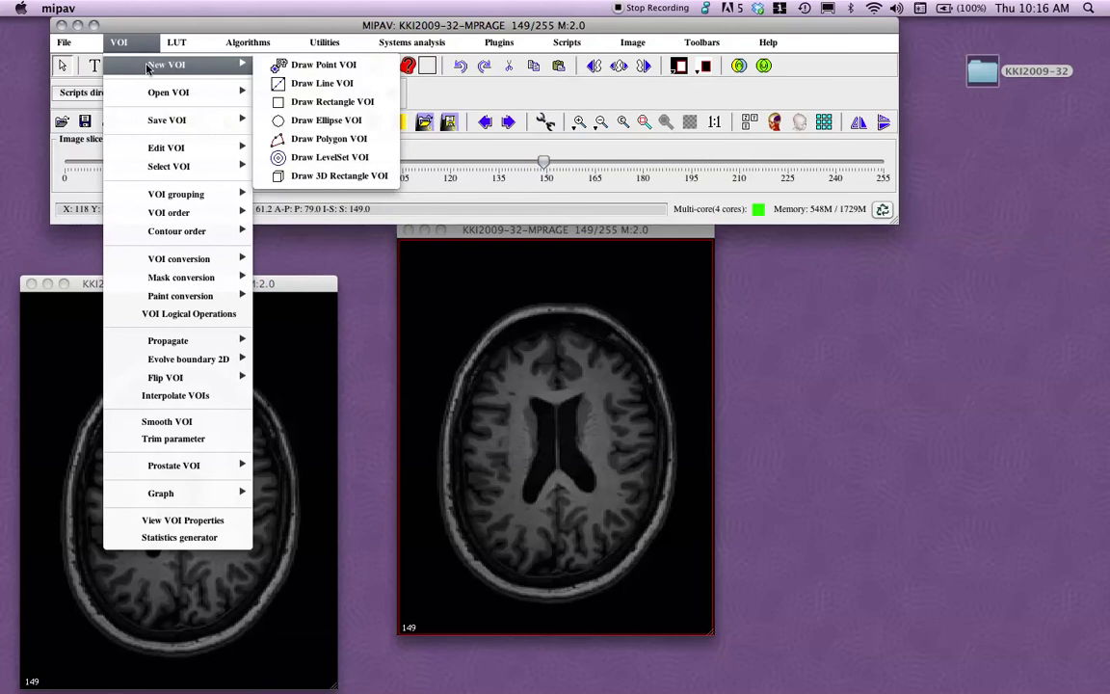
click(119, 42)
click(129, 45)
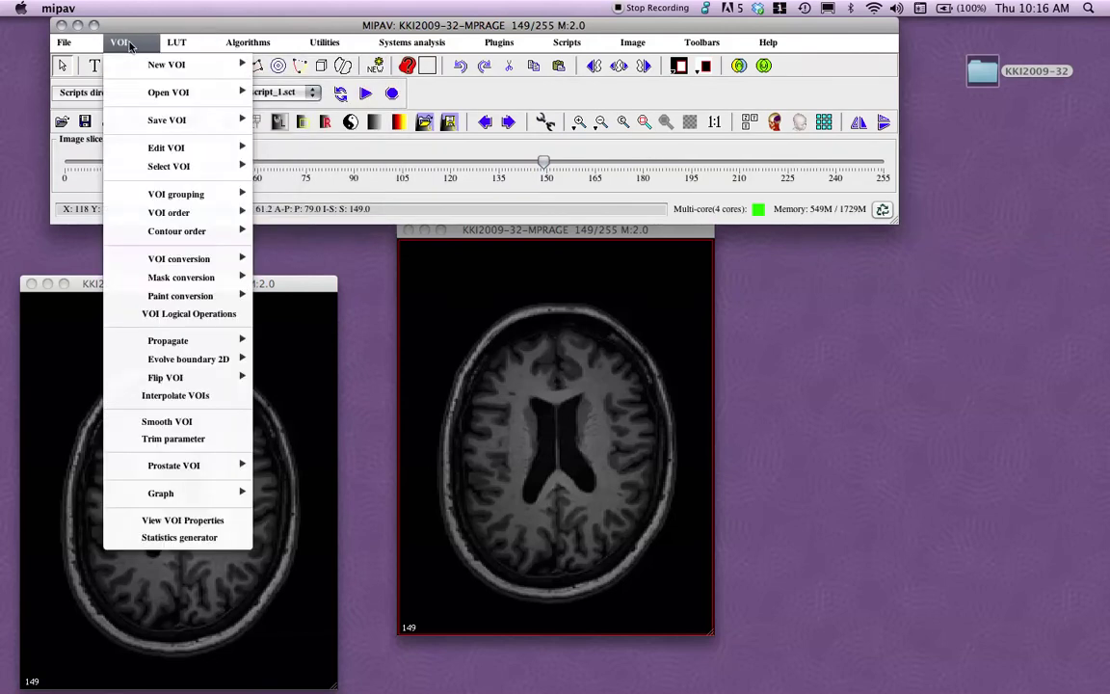
mouse_move(145, 65)
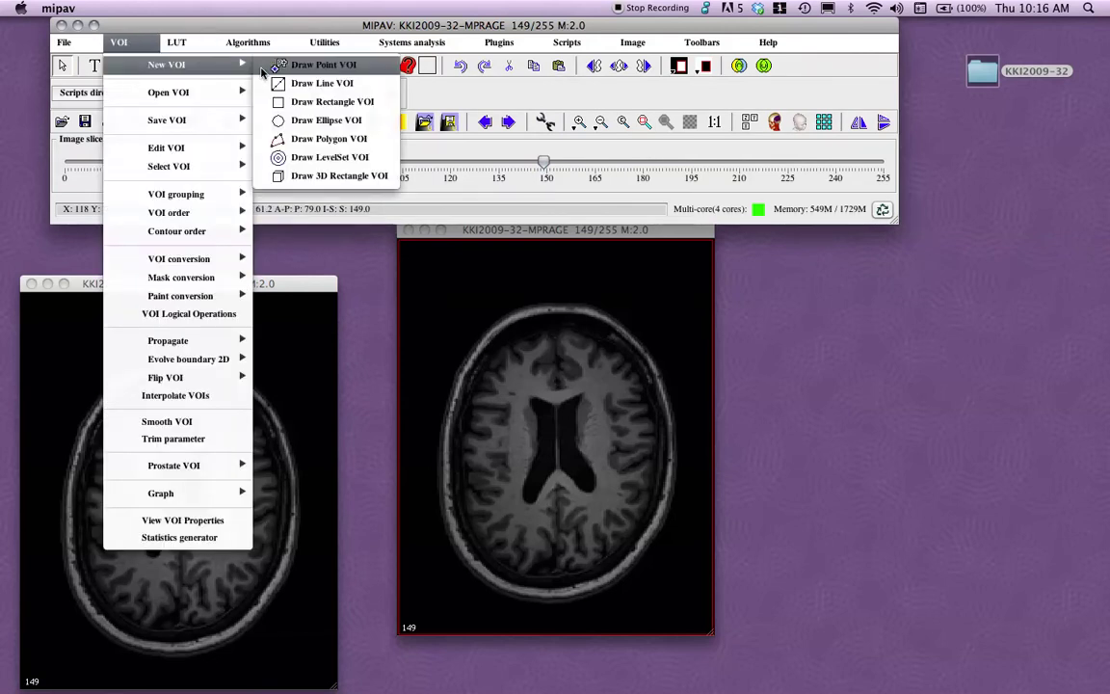
click(302, 140)
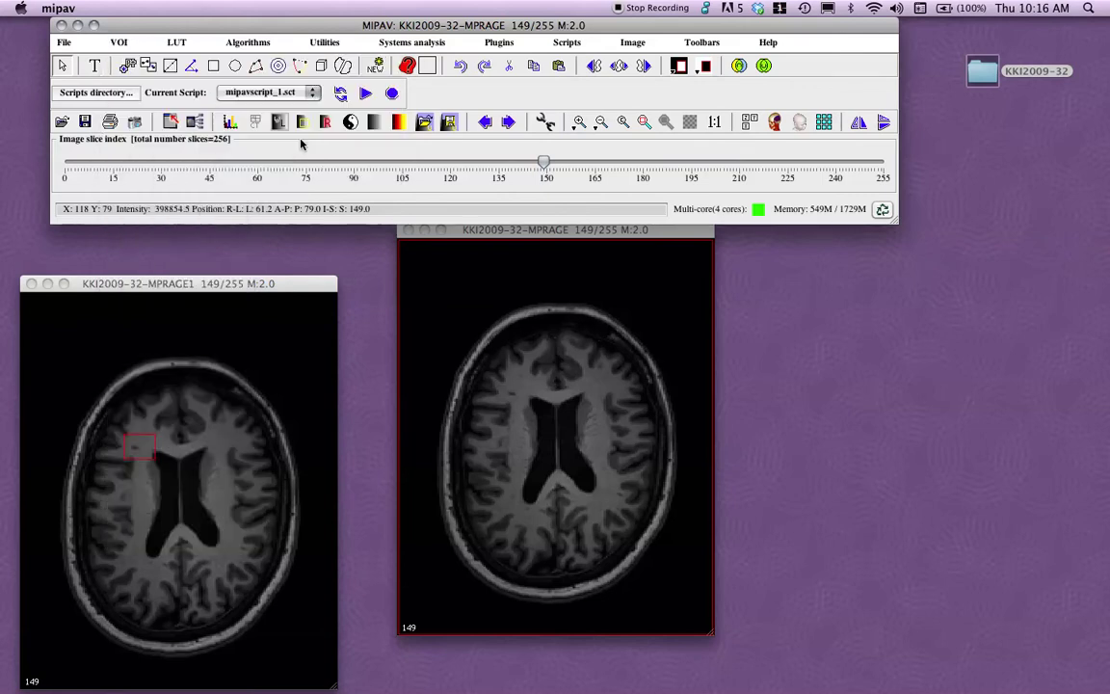
- Trace a closed polygon around the lateral ventricles on MPRAGE slice 149, then deselect it
click(529, 412)
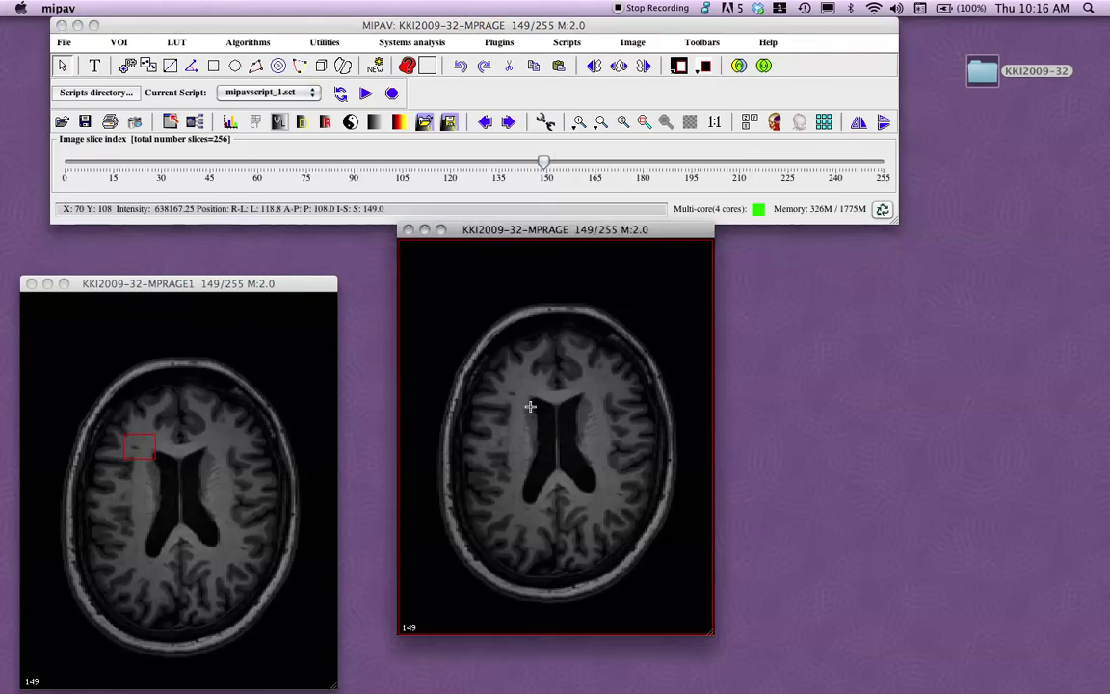
drag(530, 409, 528, 501)
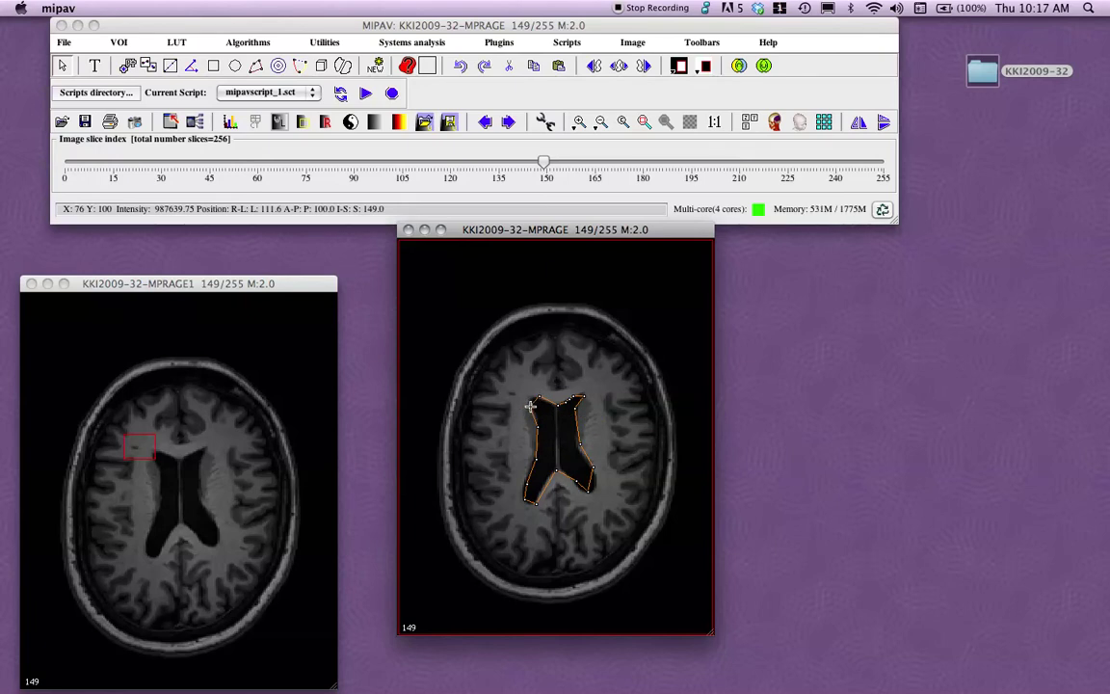
click(529, 405)
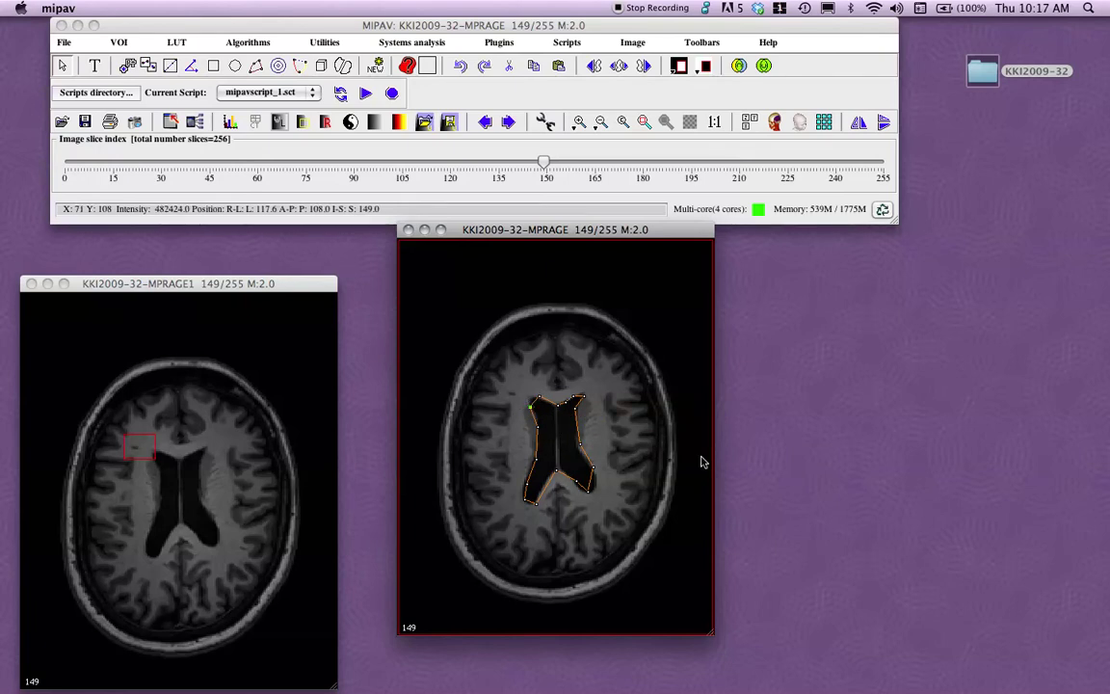
click(624, 477)
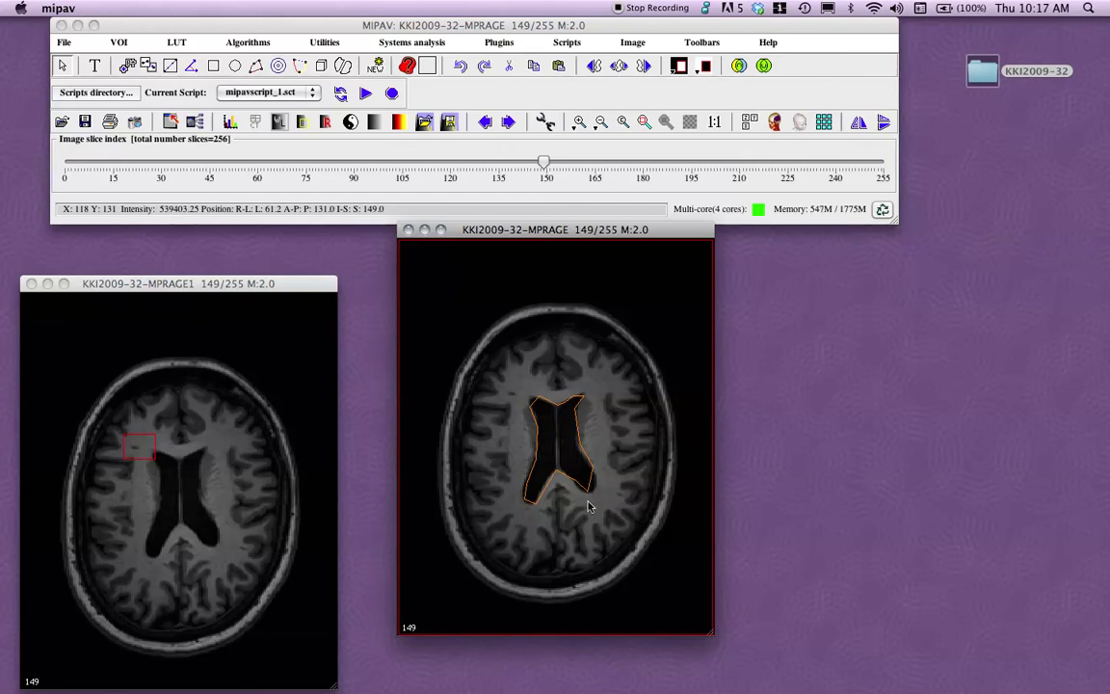
- Propagate the ventricle polygon VOI from slice 149 up to slice 150 with PropVOIUp
scroll(583, 511, up, 1)
scroll(583, 515, up, 8)
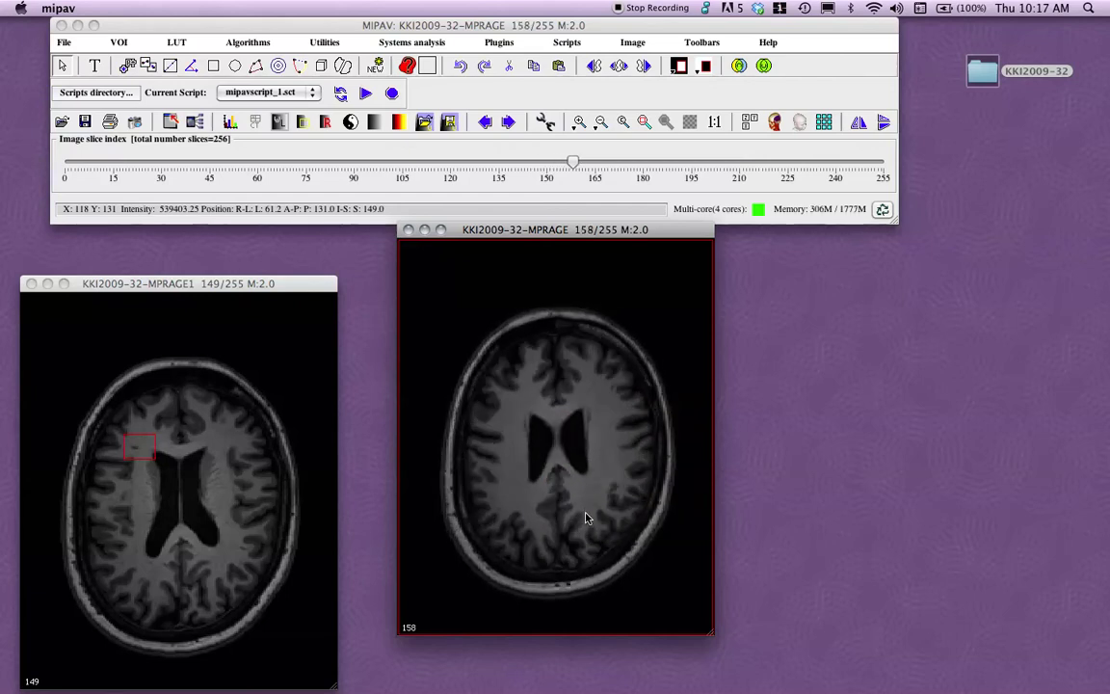
scroll(558, 505, down, 11)
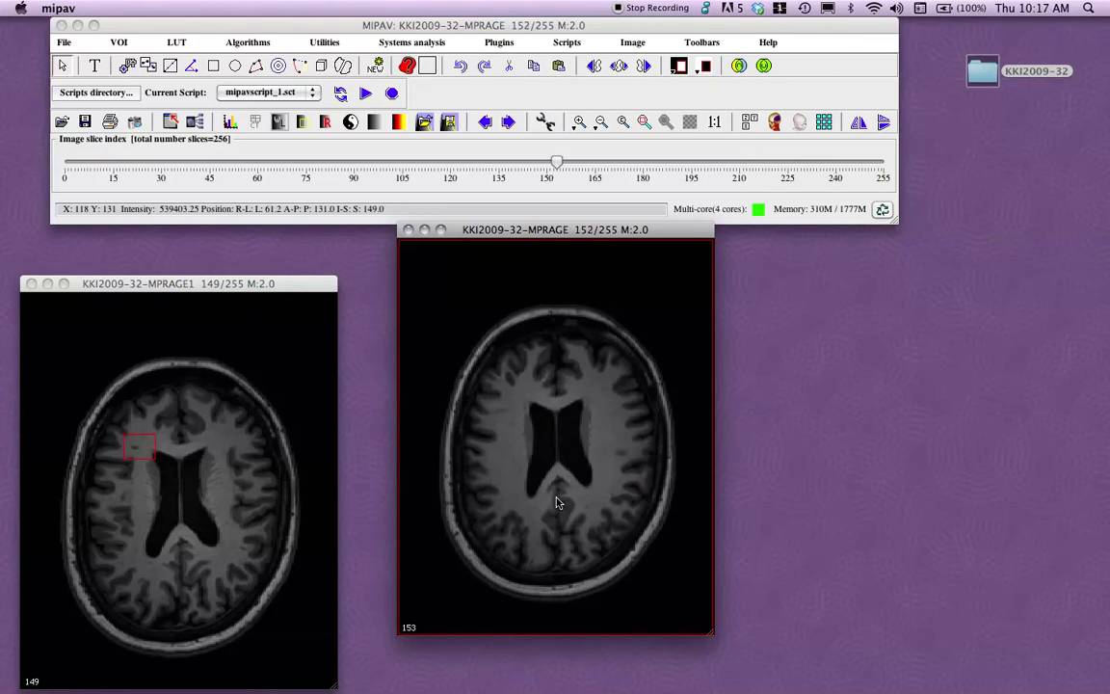
scroll(557, 502, up, 2)
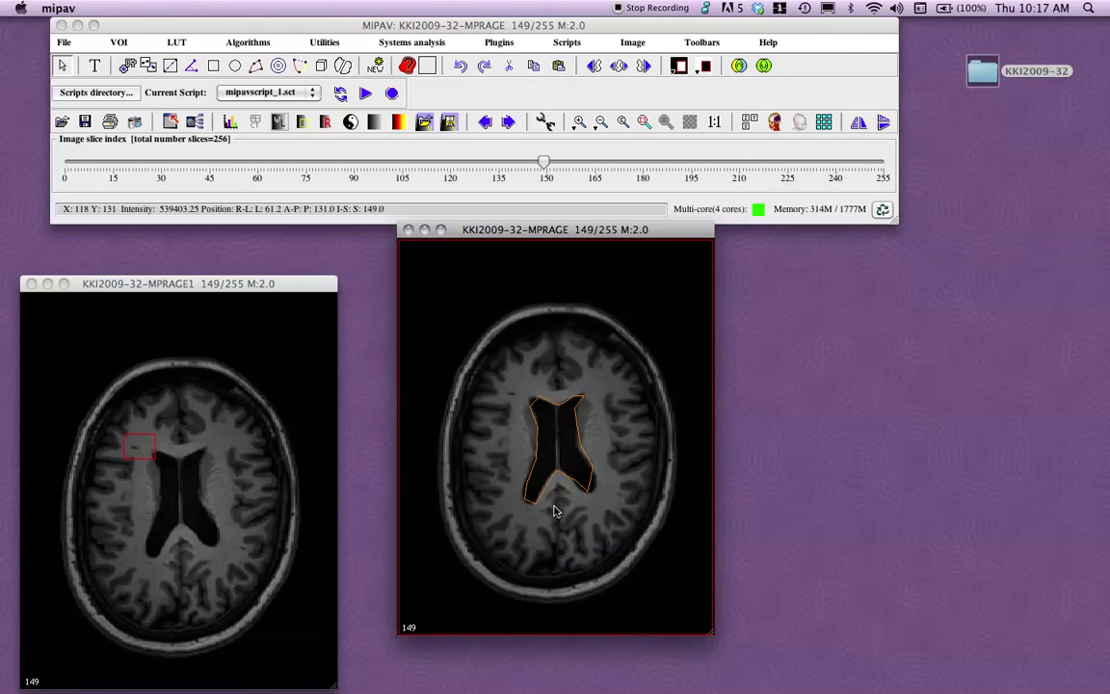
click(581, 403)
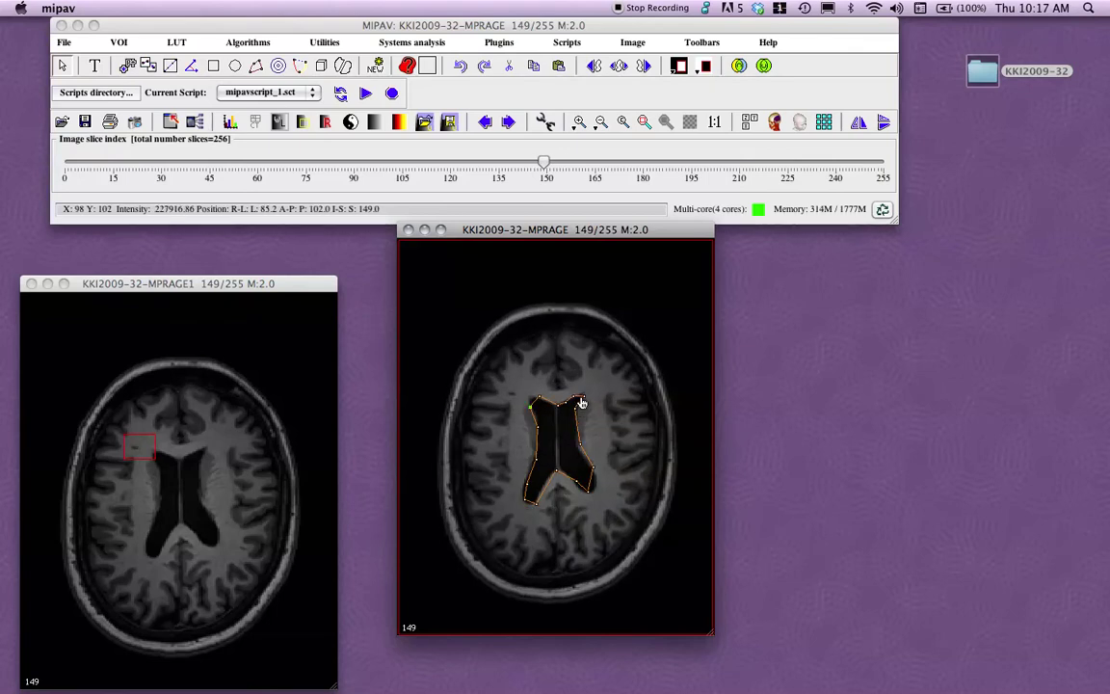
click(121, 44)
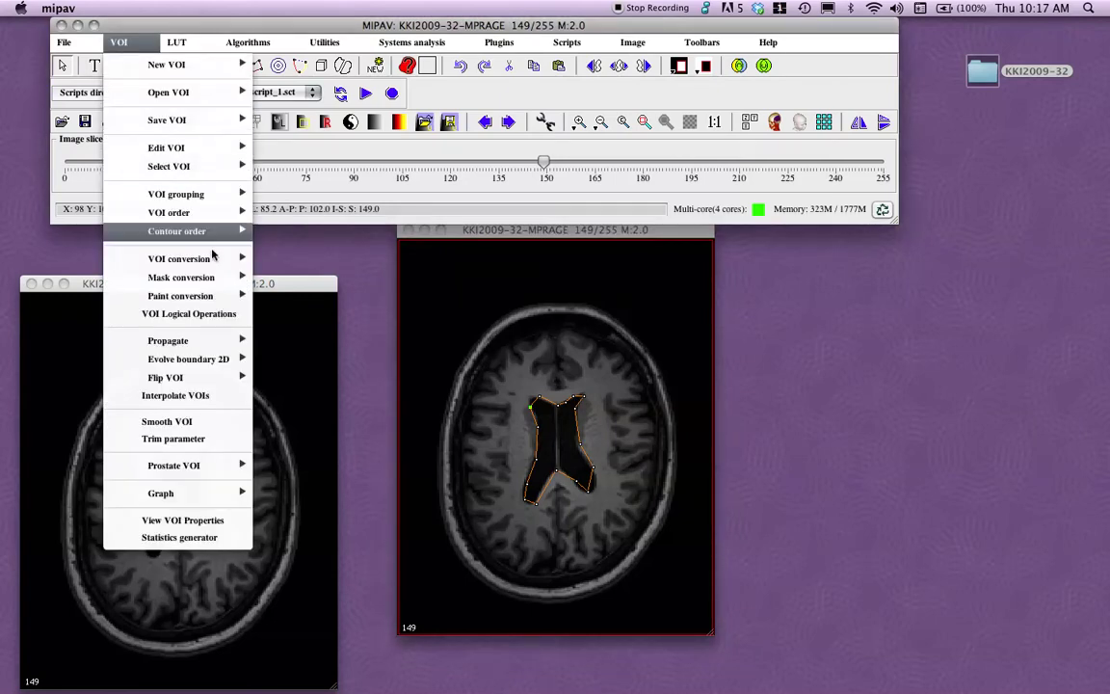
mouse_move(229, 343)
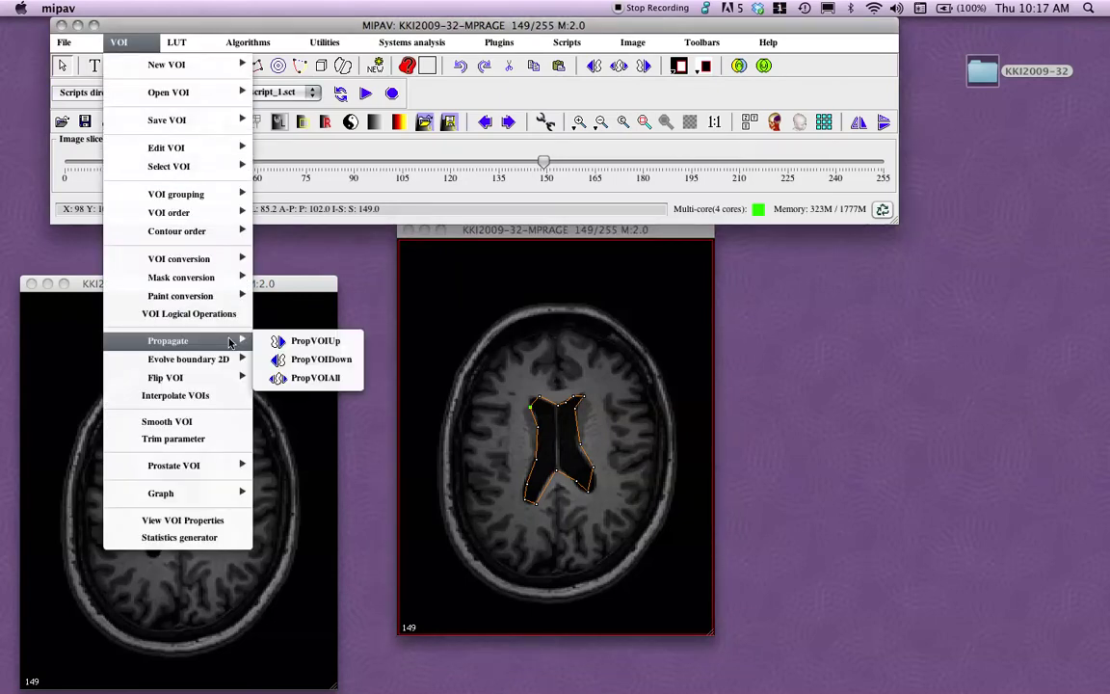
click(330, 347)
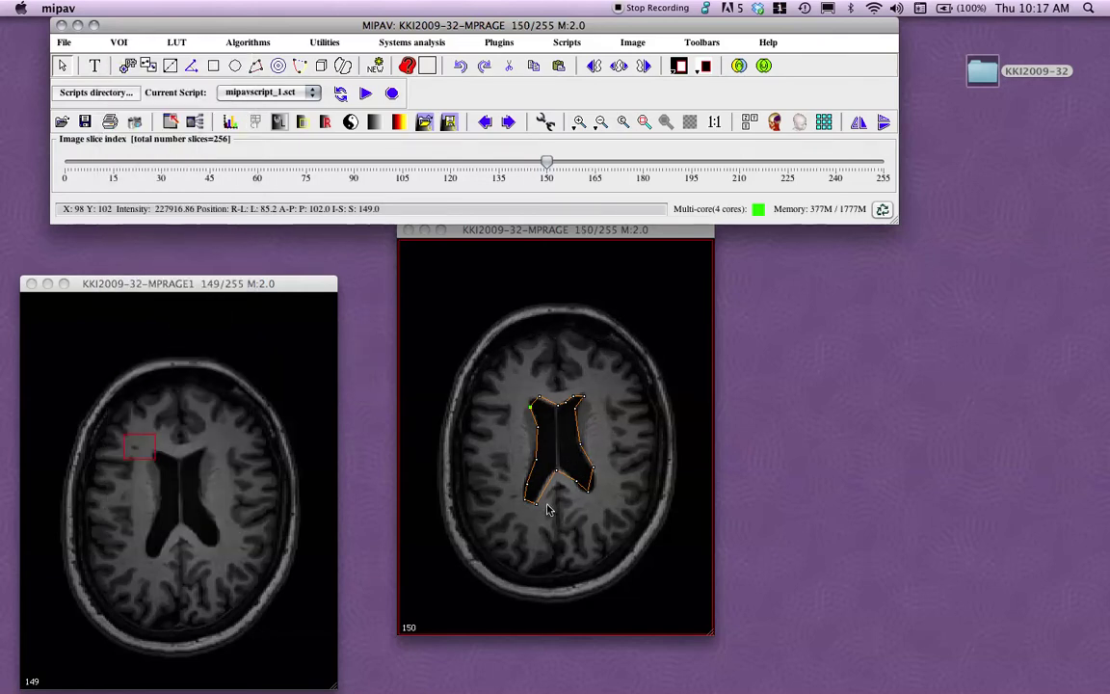
- Reselect the ventricle contour on slice 150 and sample intensities inside the ventricle
click(559, 520)
click(590, 487)
click(593, 486)
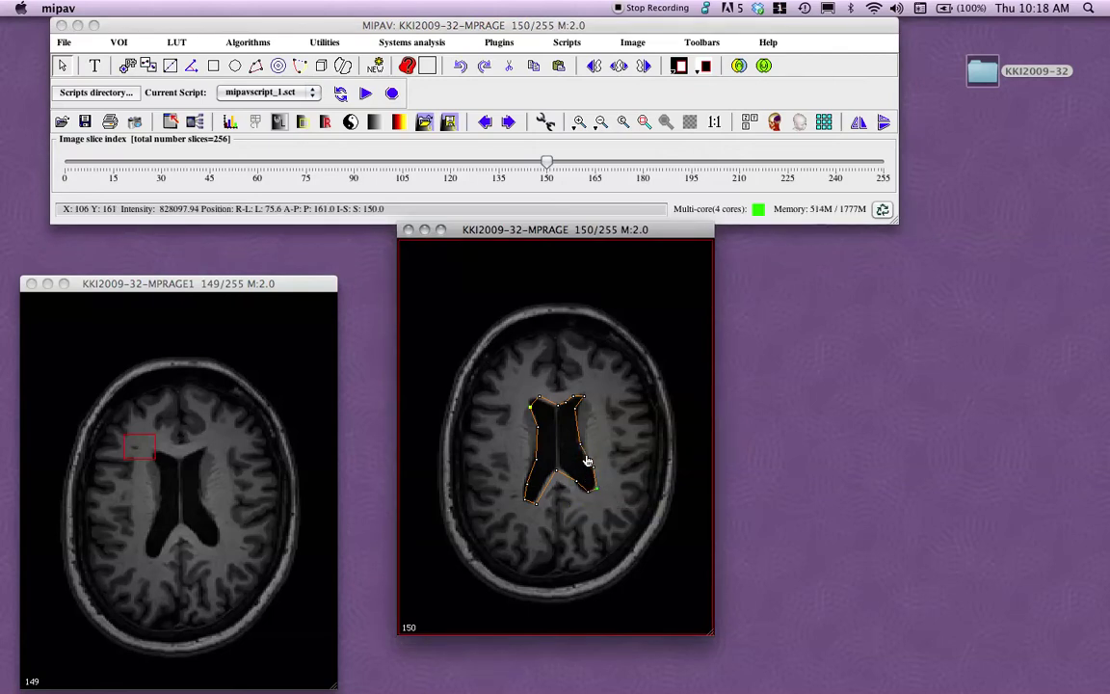
click(587, 462)
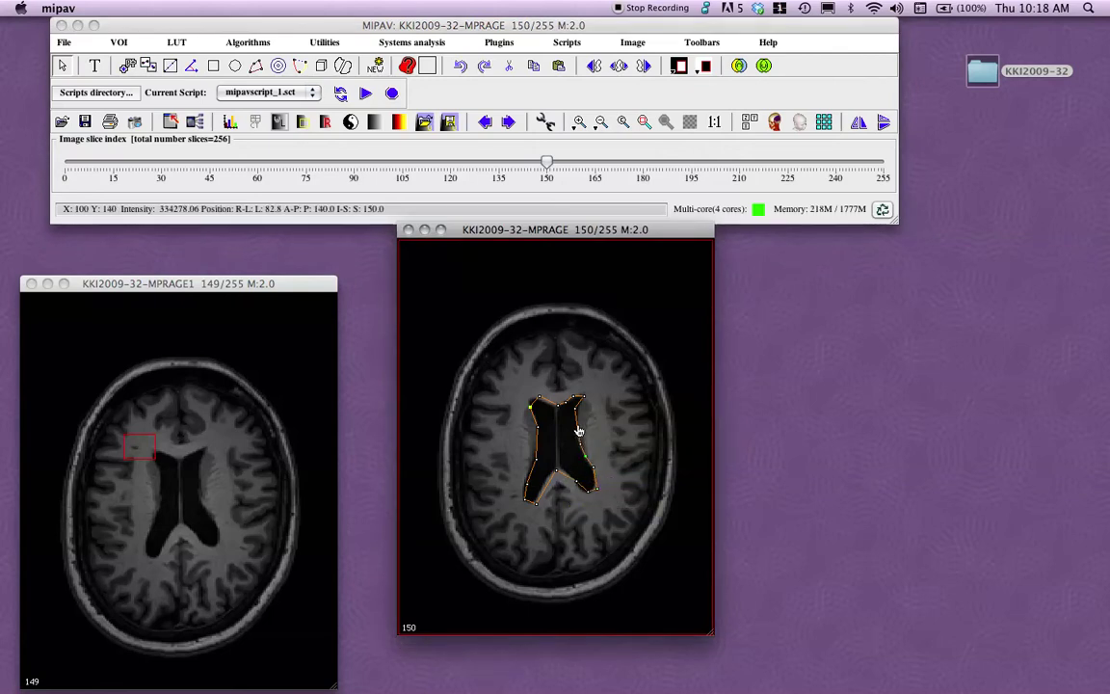
click(582, 435)
click(579, 436)
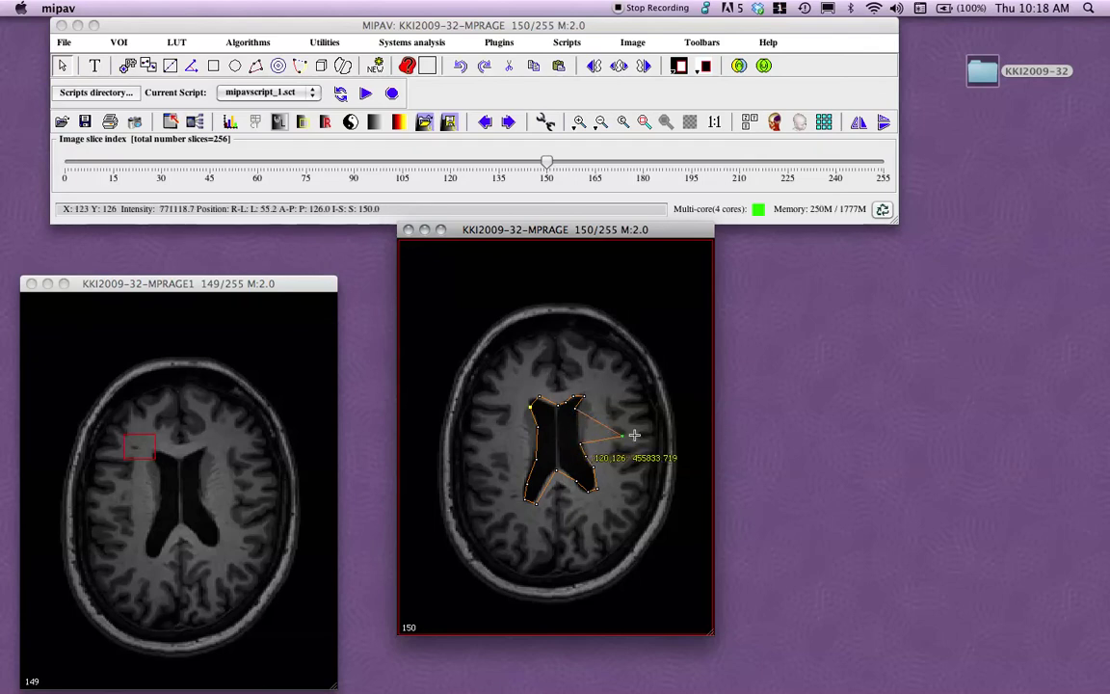
- Drag the outline's upper-left vertex slightly left to follow the ventricle edge
click(547, 403)
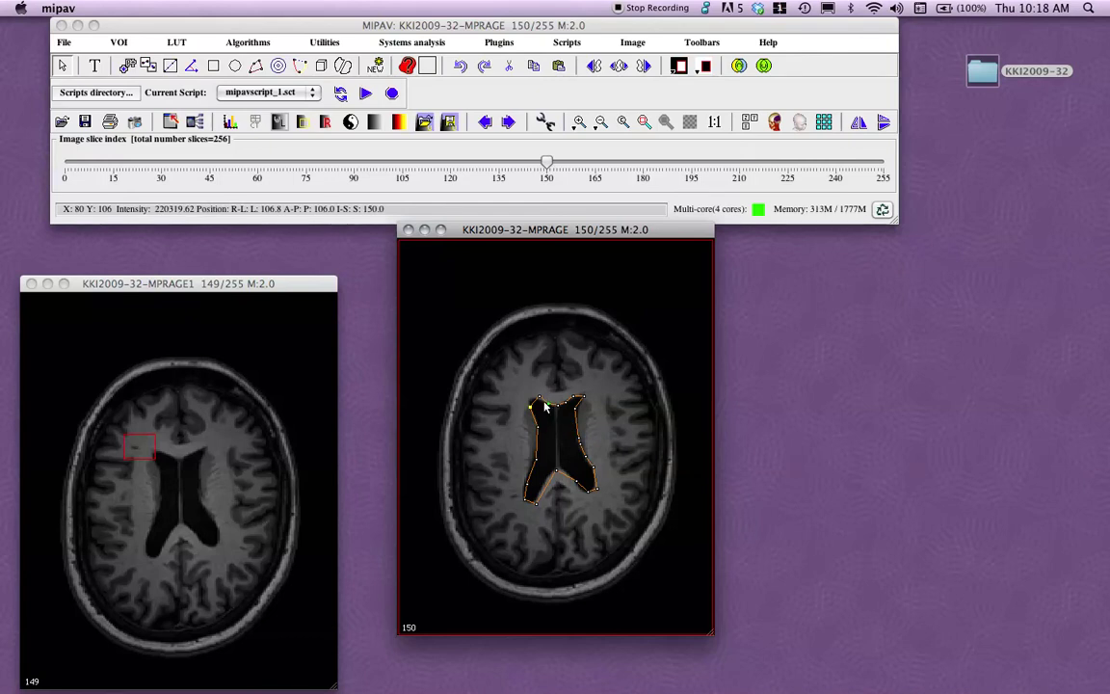
click(532, 403)
drag(533, 403, 525, 402)
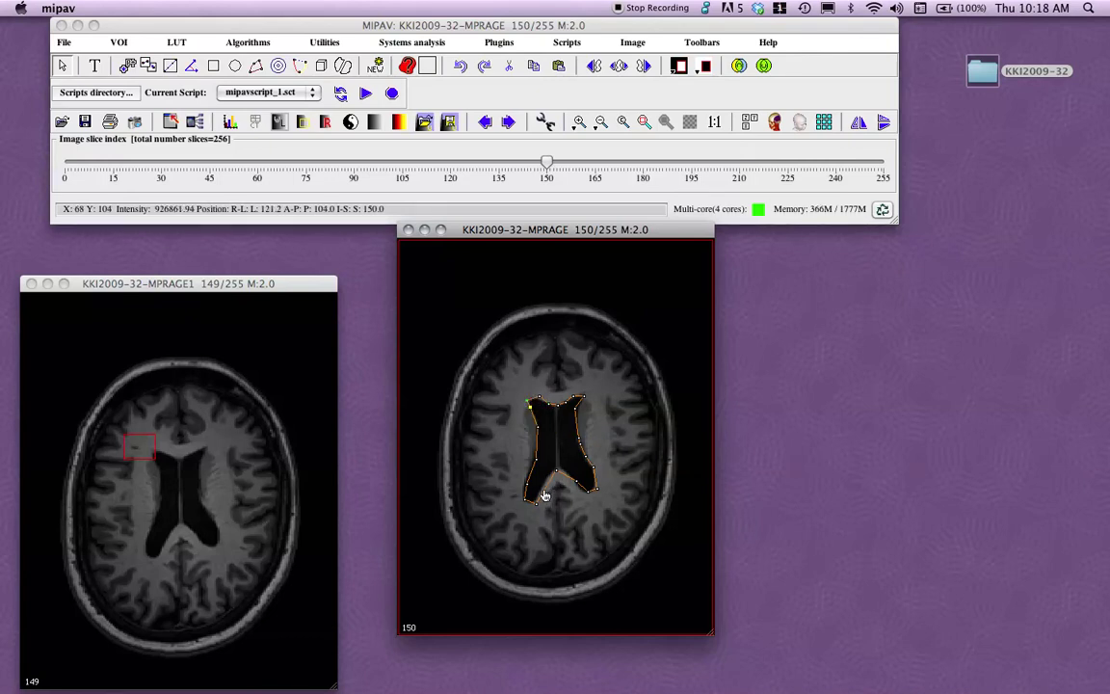
click(540, 485)
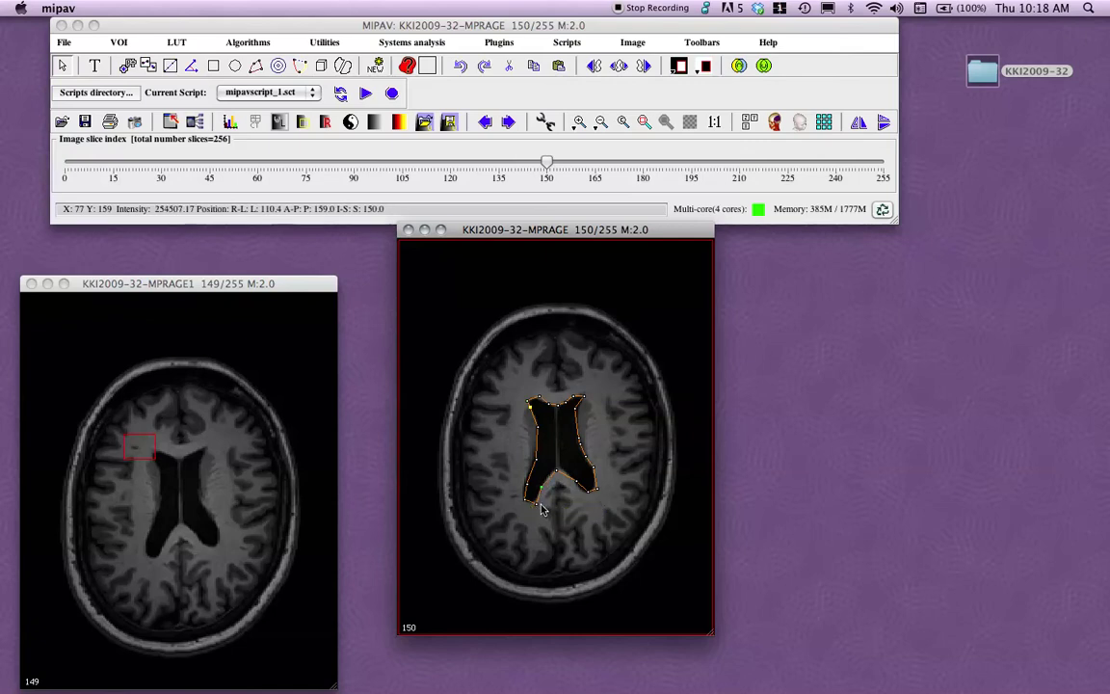
- Propagate the ventricle outline from slice 150 to 151 and scroll neighbouring slices to check it
click(119, 42)
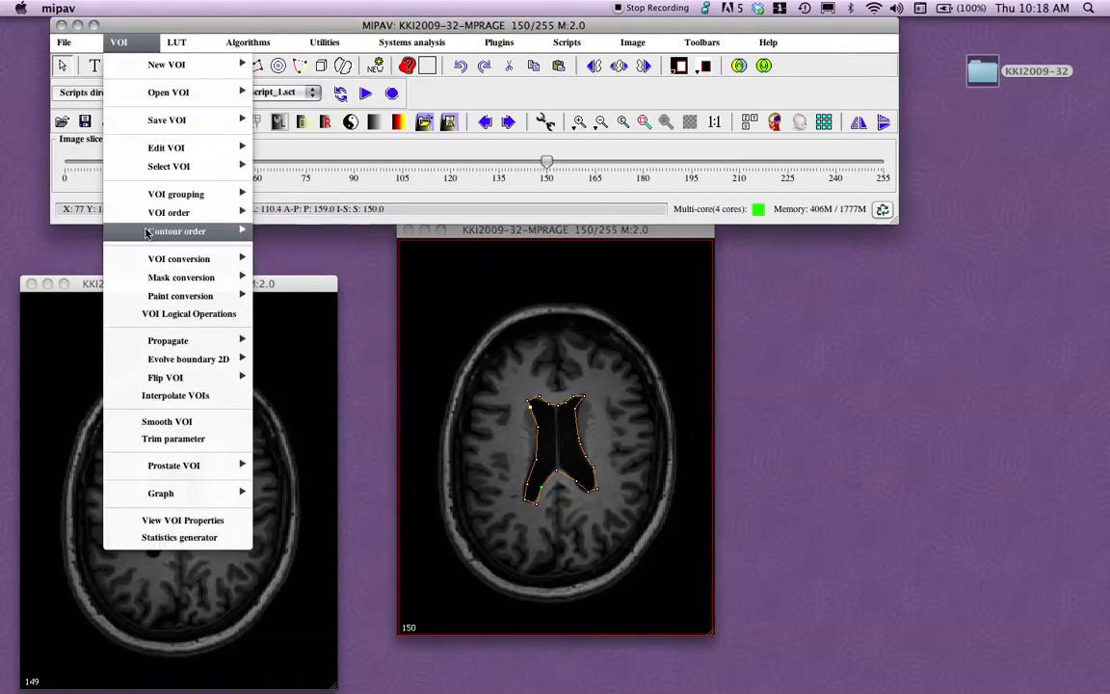
mouse_move(186, 341)
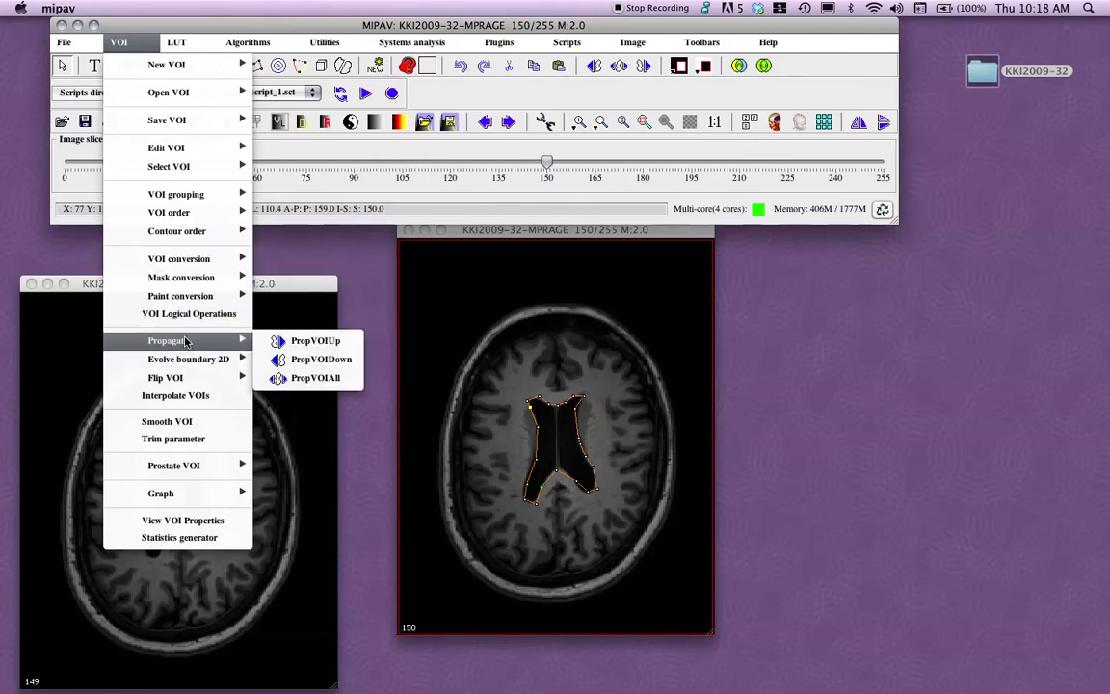
click(280, 339)
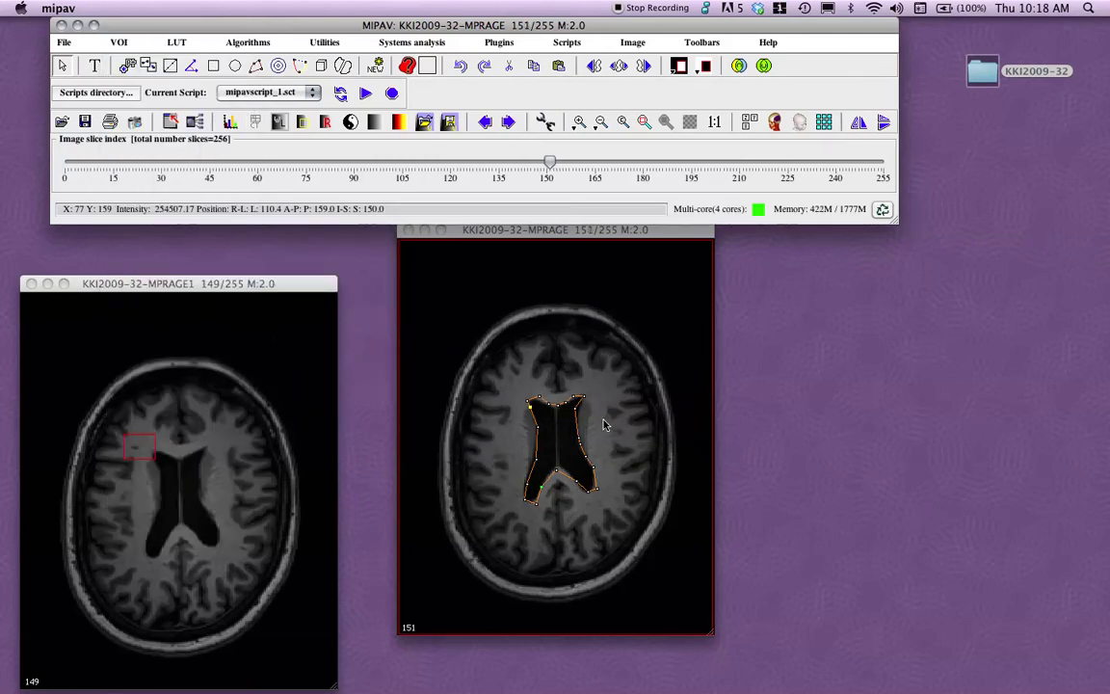
scroll(603, 429, down, 3)
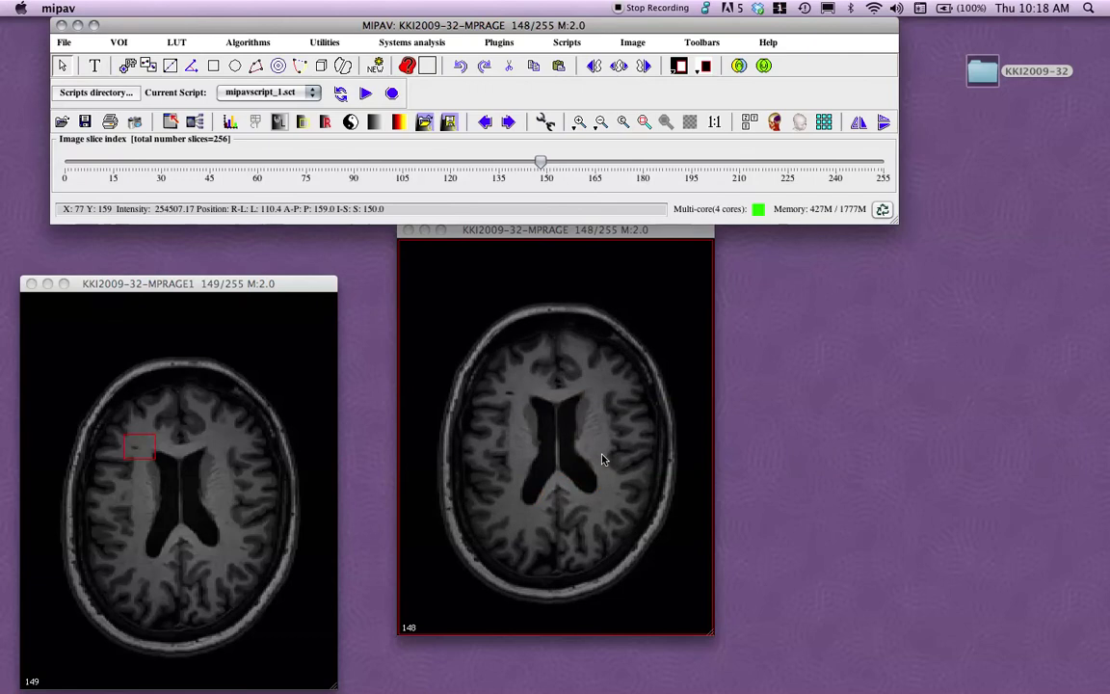
scroll(602, 460, up, 3)
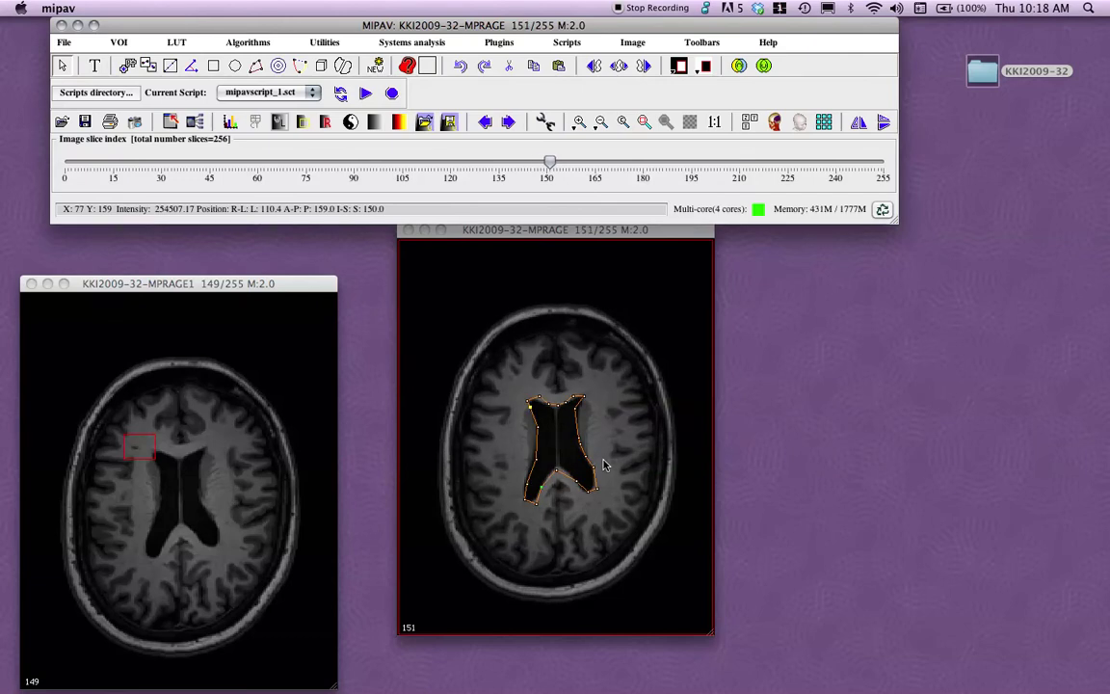
scroll(652, 454, up, 1)
scroll(650, 458, down, 1)
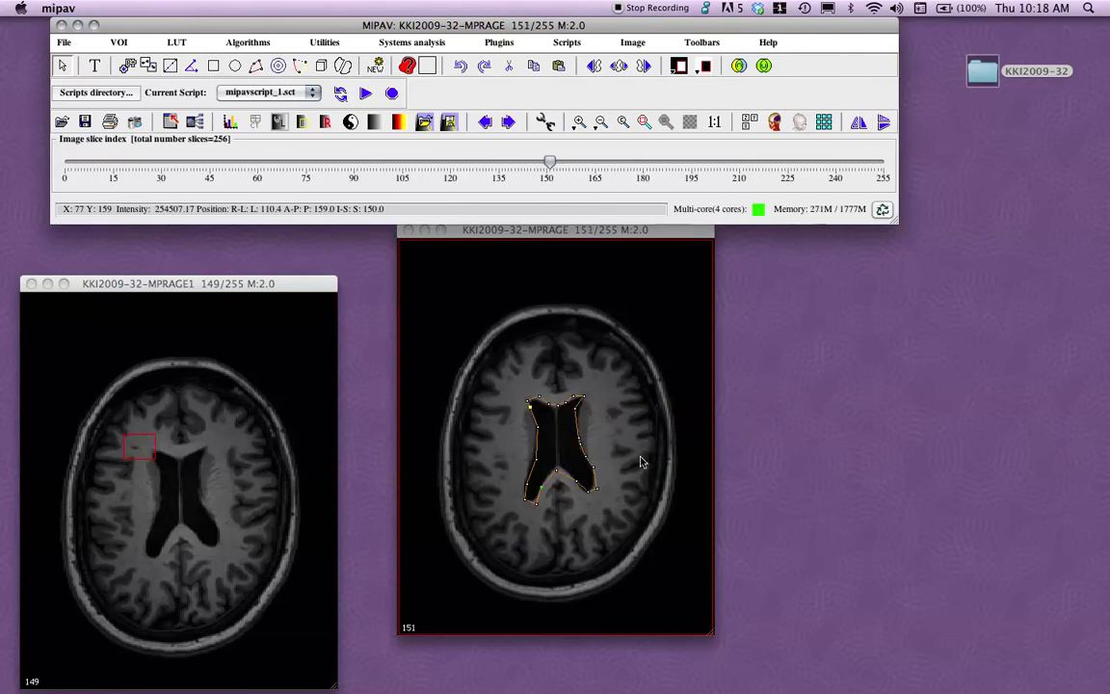
scroll(639, 460, down, 2)
scroll(612, 492, up, 2)
- Select all the ventricle VOIs with VOI > Select VOI > Select all VOIs
click(626, 455)
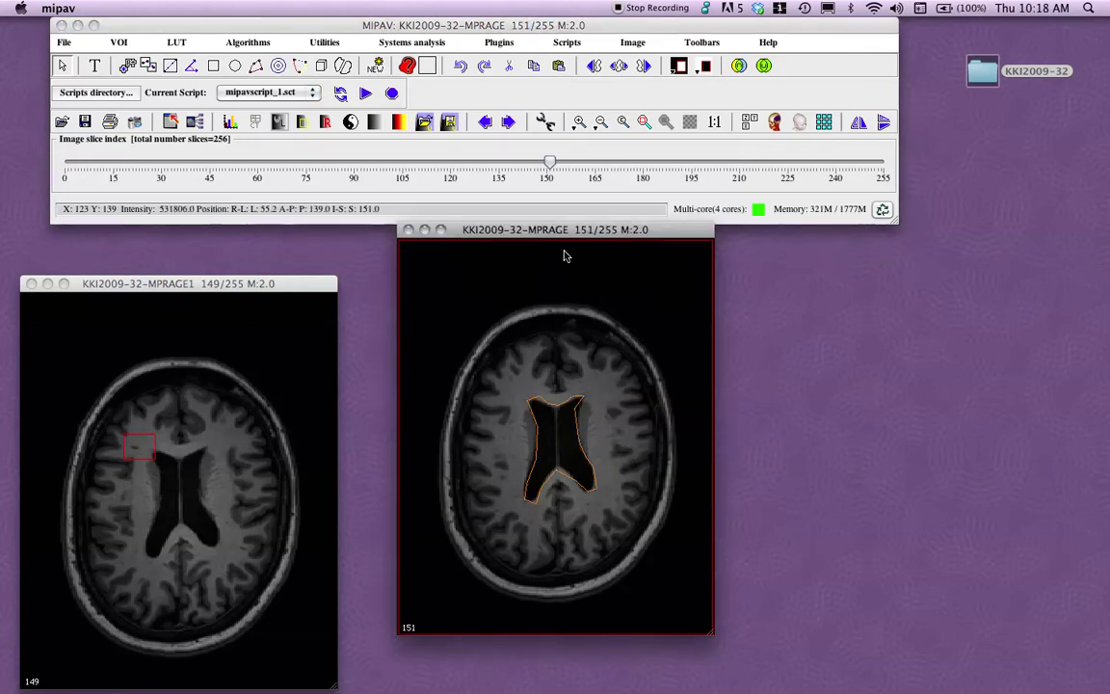
drag(555, 234, 555, 261)
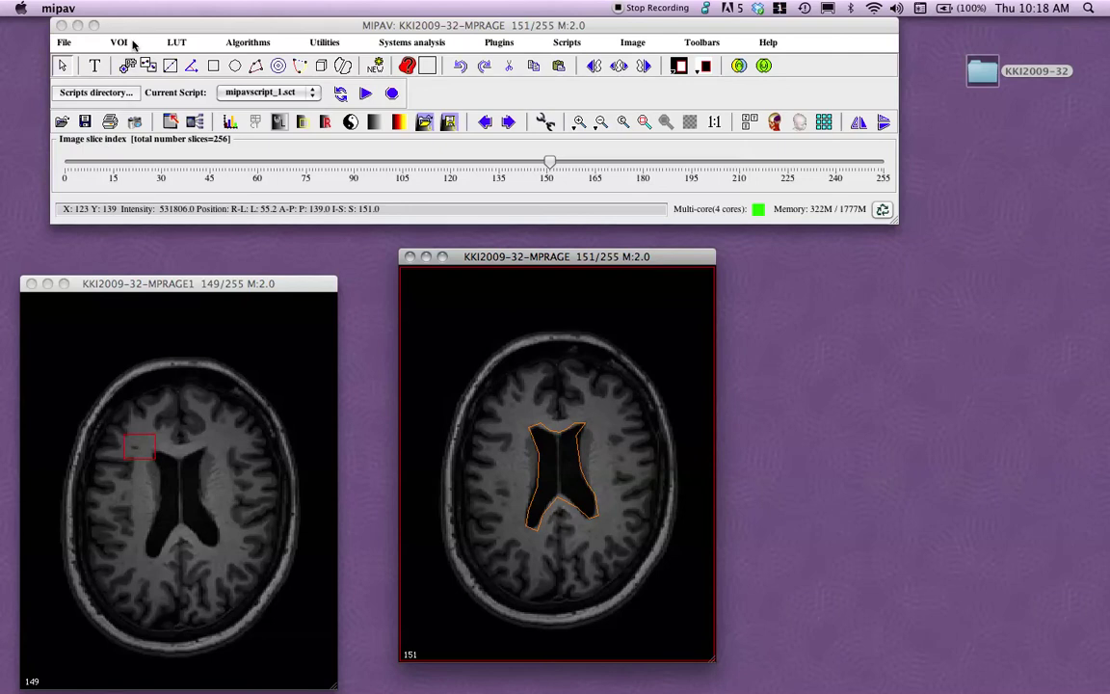
click(124, 42)
mouse_move(204, 164)
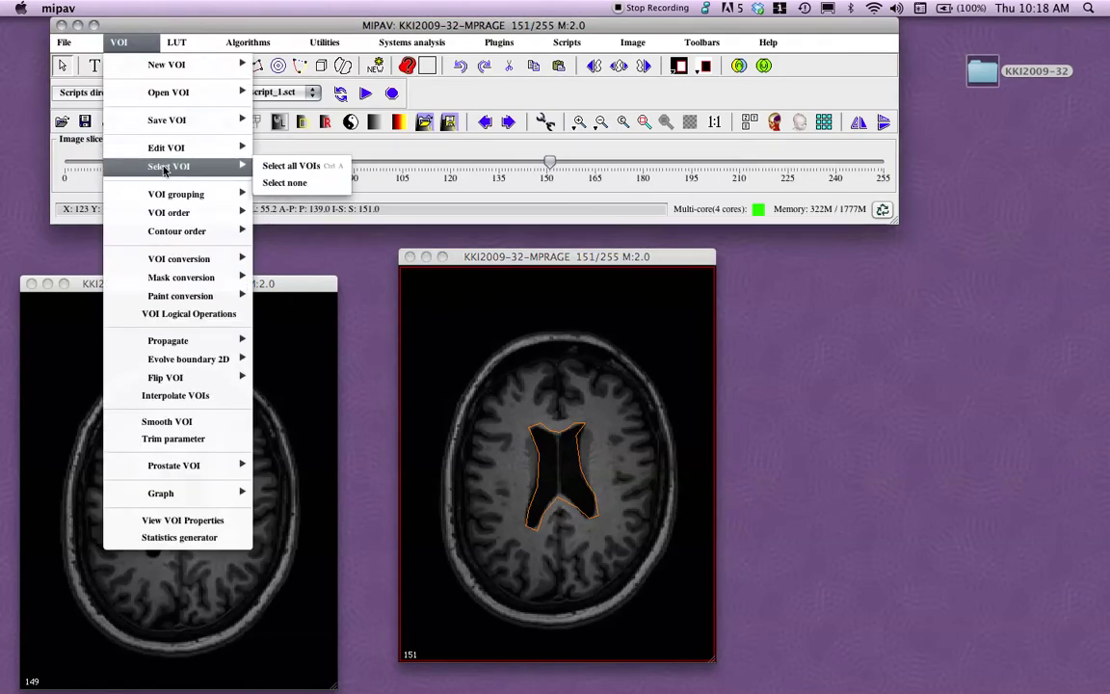
click(285, 168)
scroll(605, 461, down, 2)
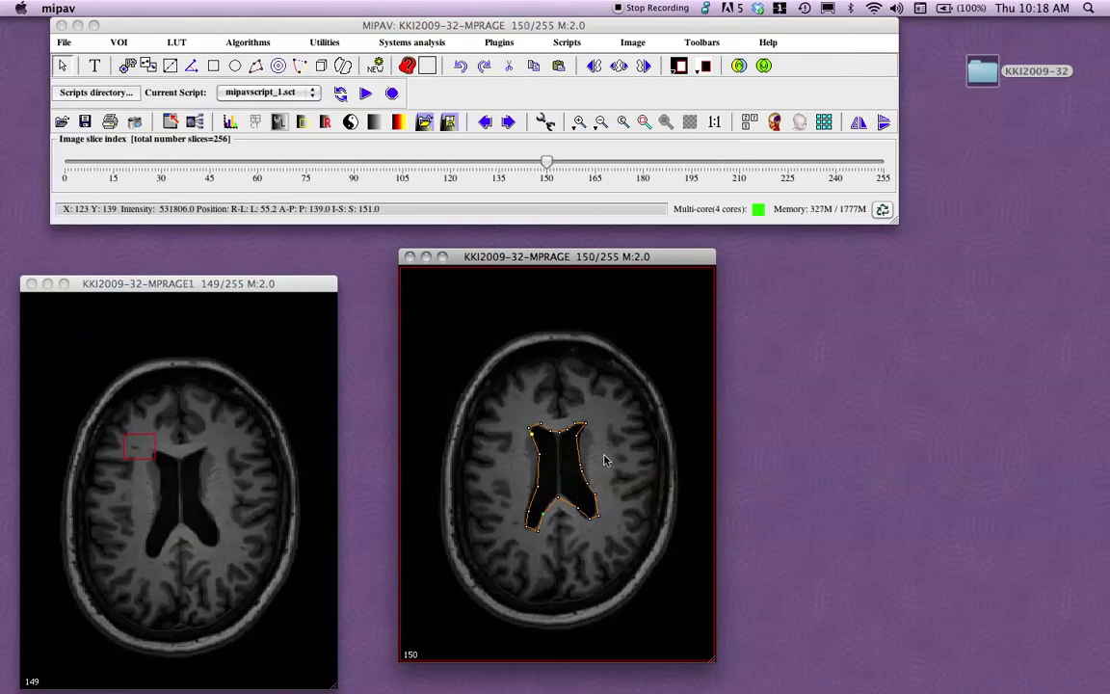
click(120, 43)
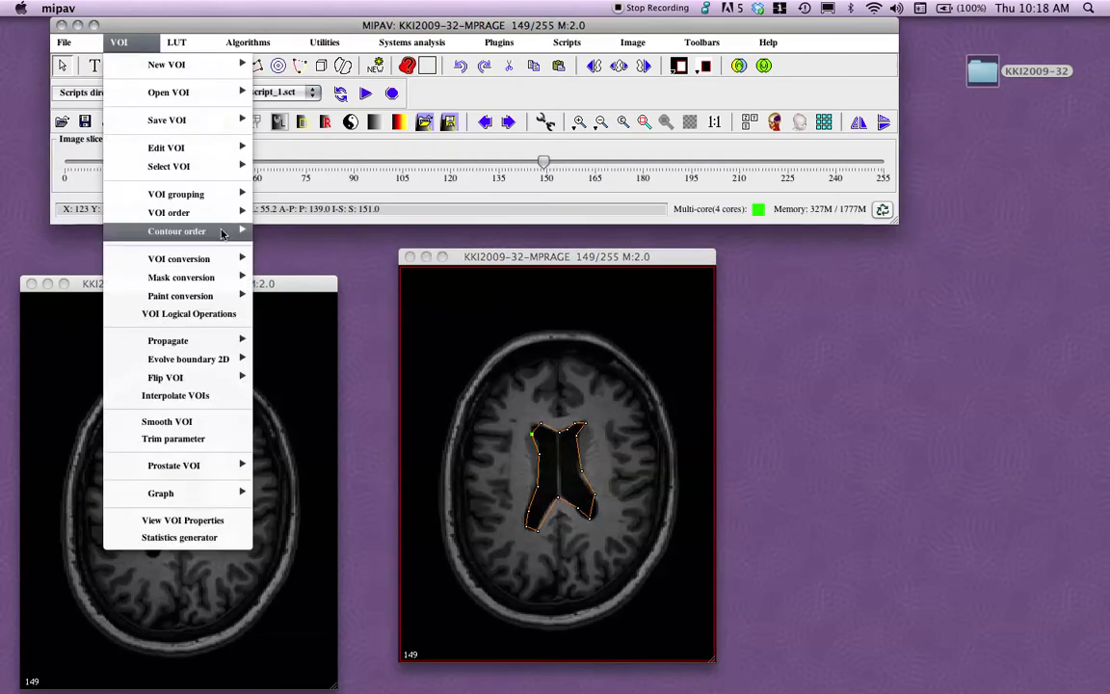
mouse_move(224, 260)
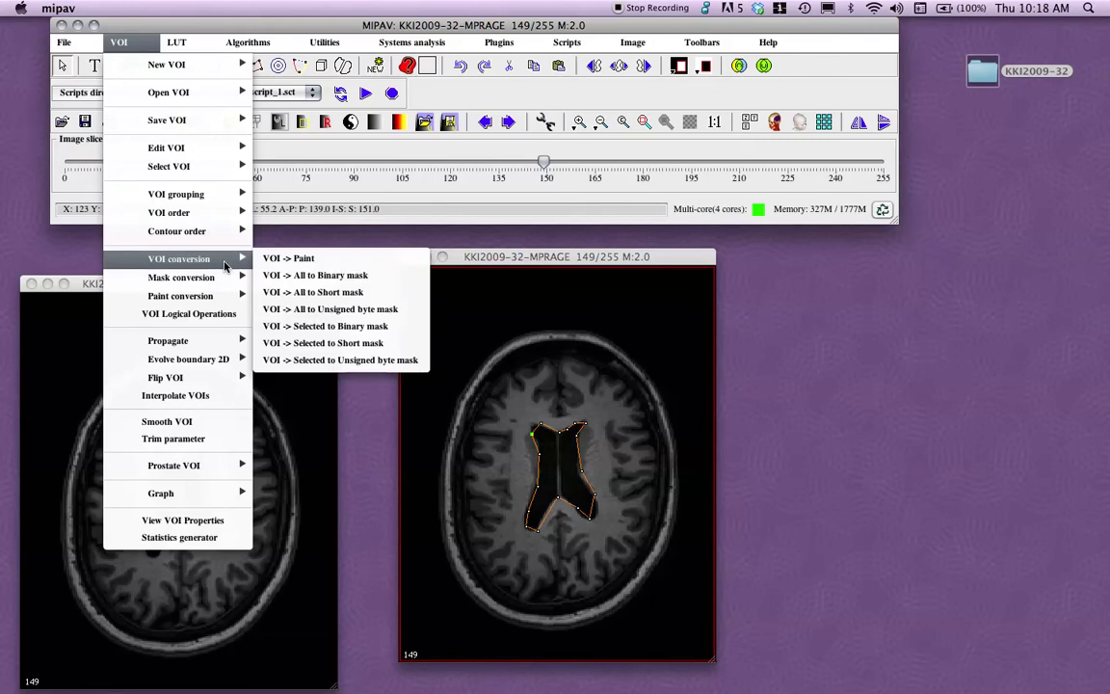
- Convert all VOIs to a short mask image, then move and enlarge the smask window
click(359, 295)
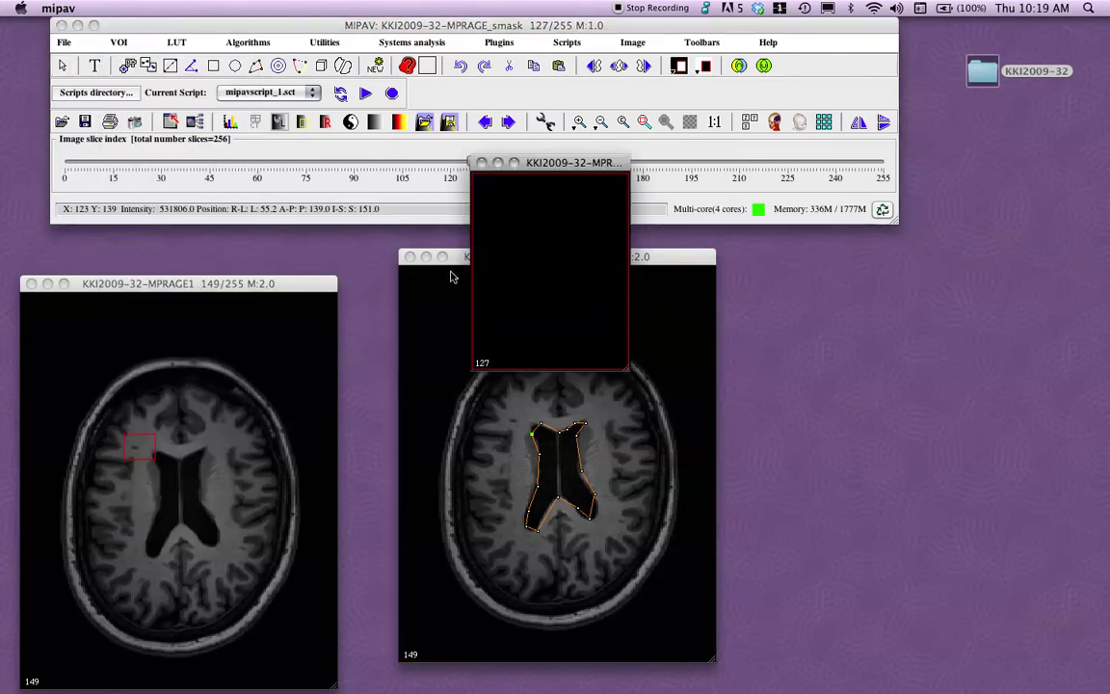
drag(568, 166, 735, 243)
drag(756, 451, 689, 485)
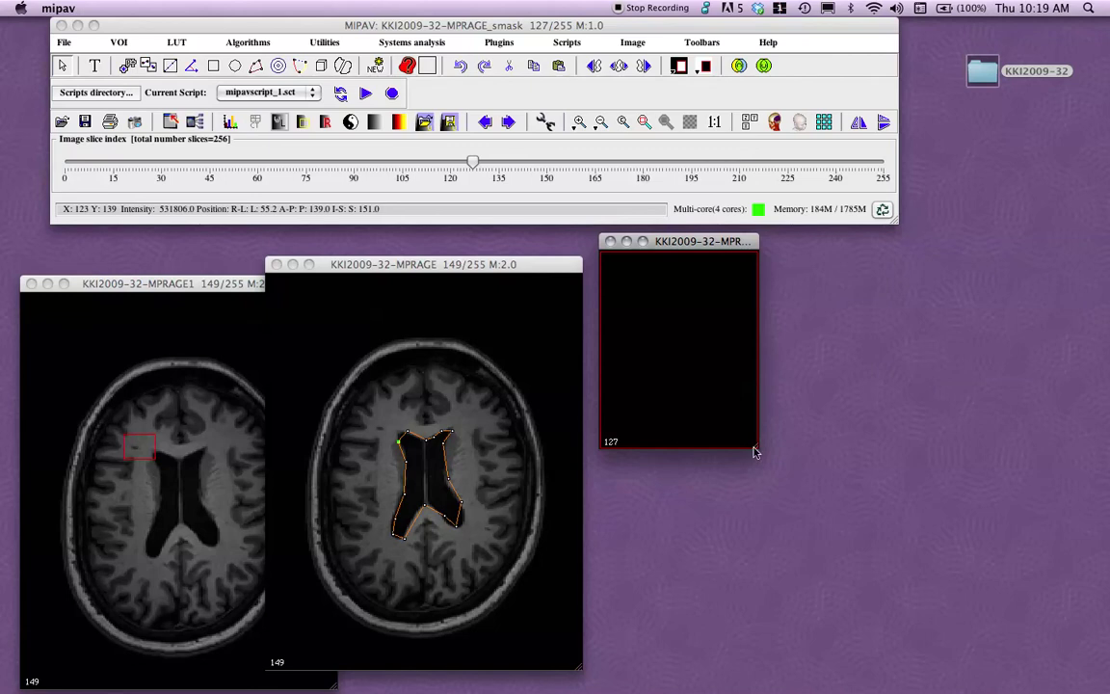
drag(756, 453, 915, 685)
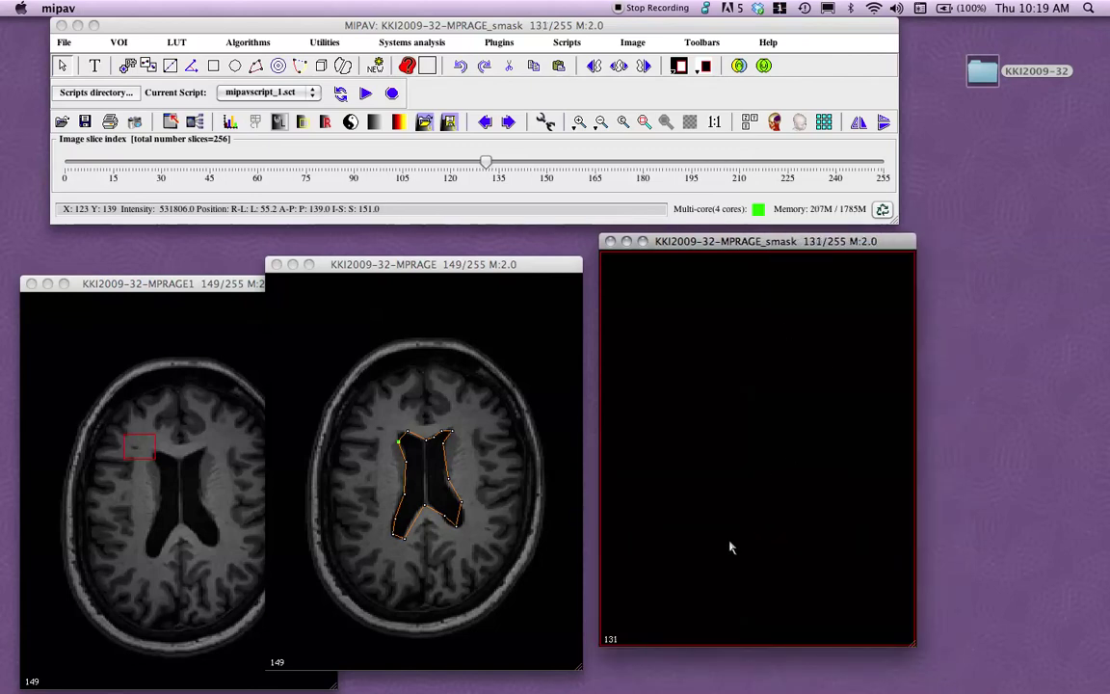
- Scroll the smask slices to 149 to show the white ventricle mask
scroll(732, 549, up, 13)
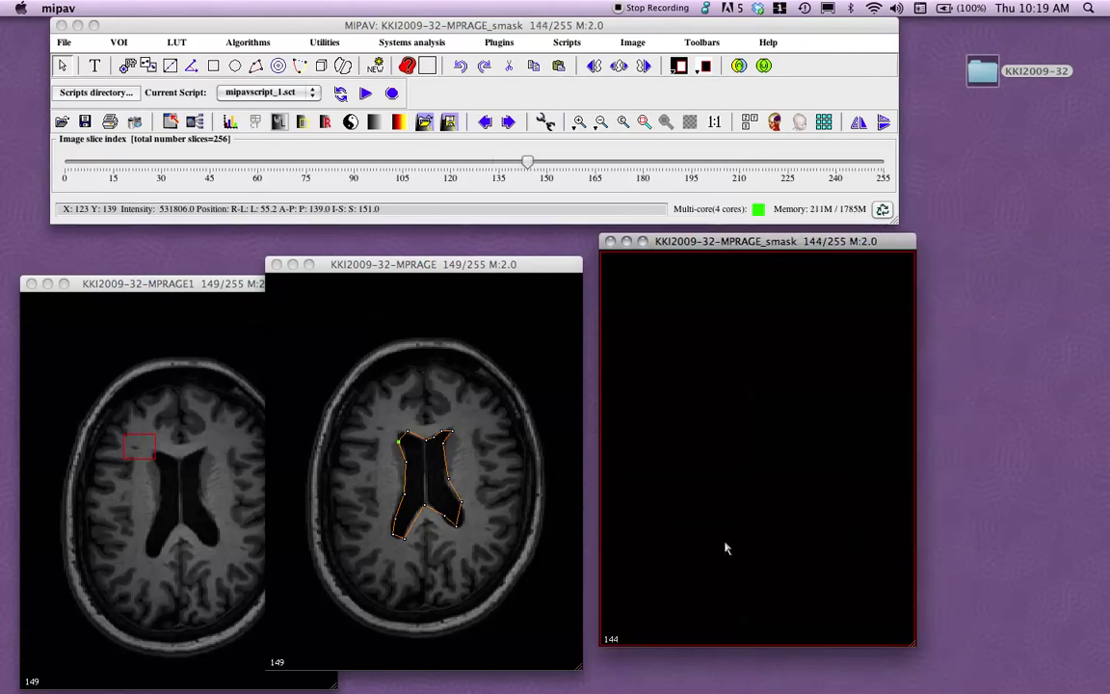
scroll(725, 547, up, 4)
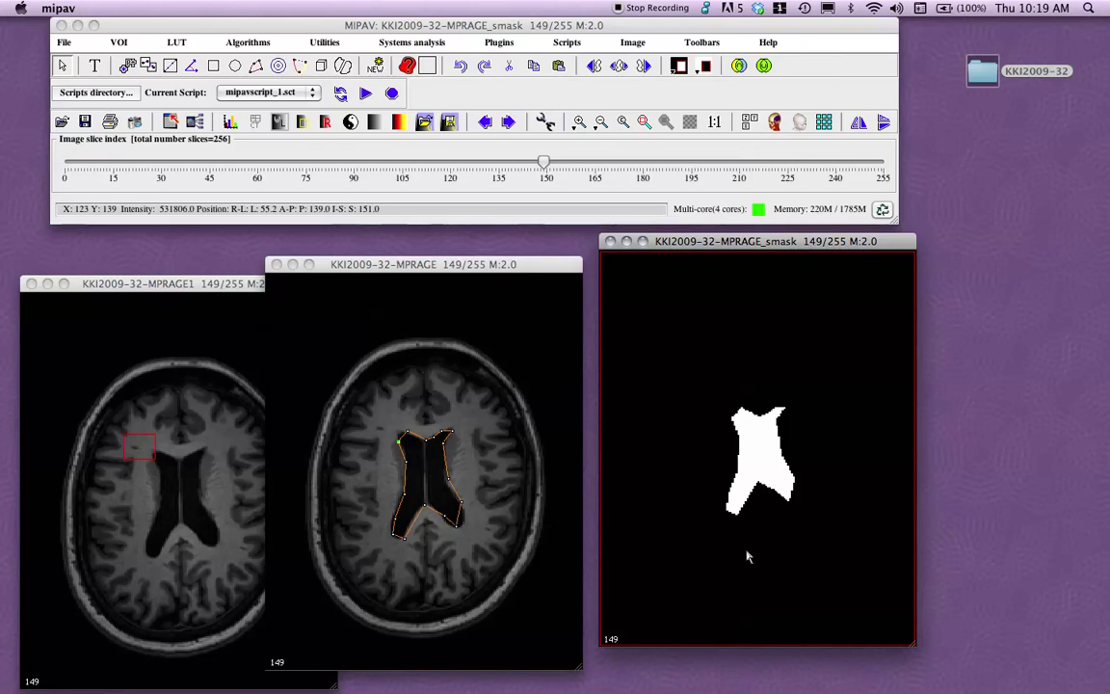
scroll(744, 558, up, 1)
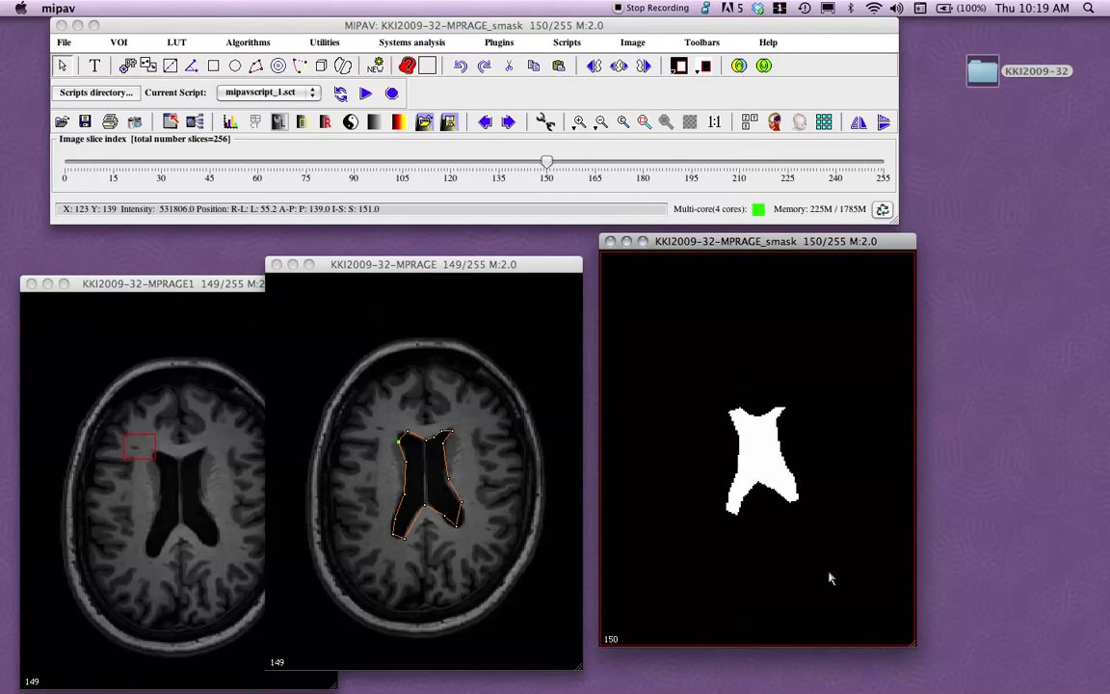
scroll(755, 466, down, 1)
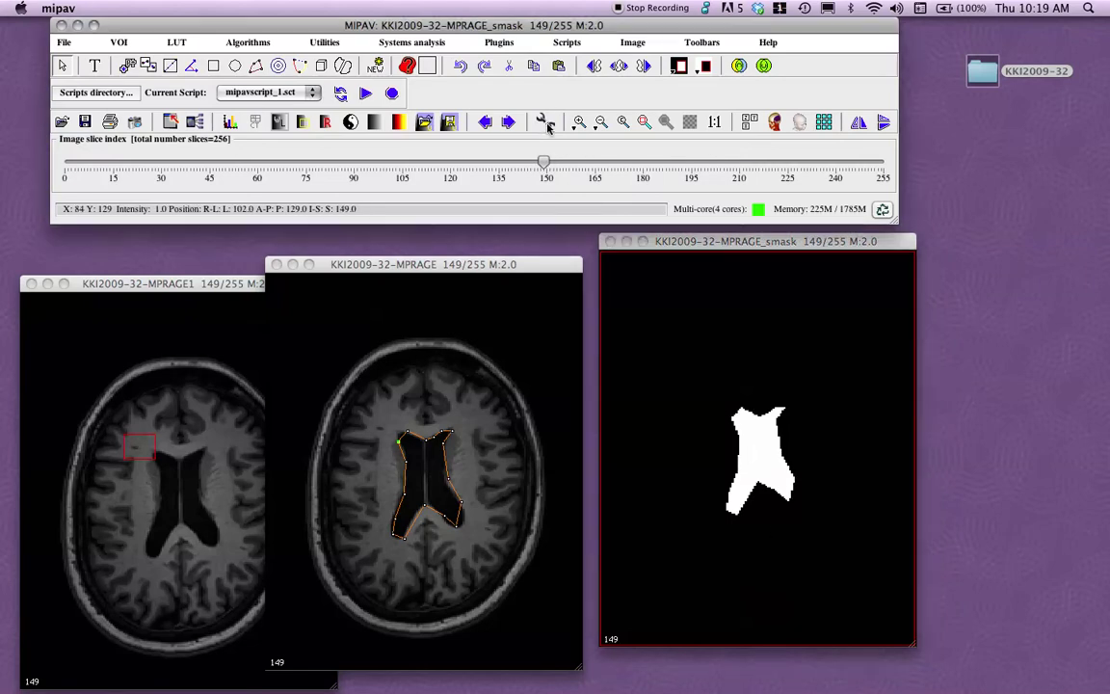
- Step back and forth through the slices and settle on slice 150 with the mask visible
scroll(743, 539, up, 1)
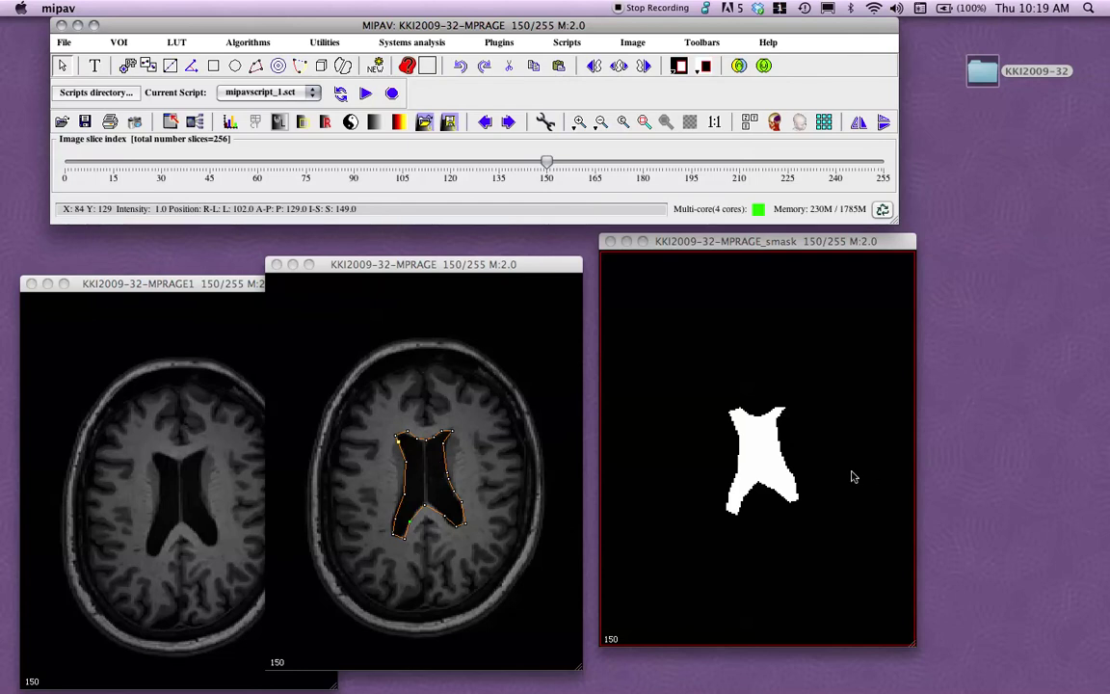
scroll(785, 508, up, 1)
scroll(802, 520, down, 2)
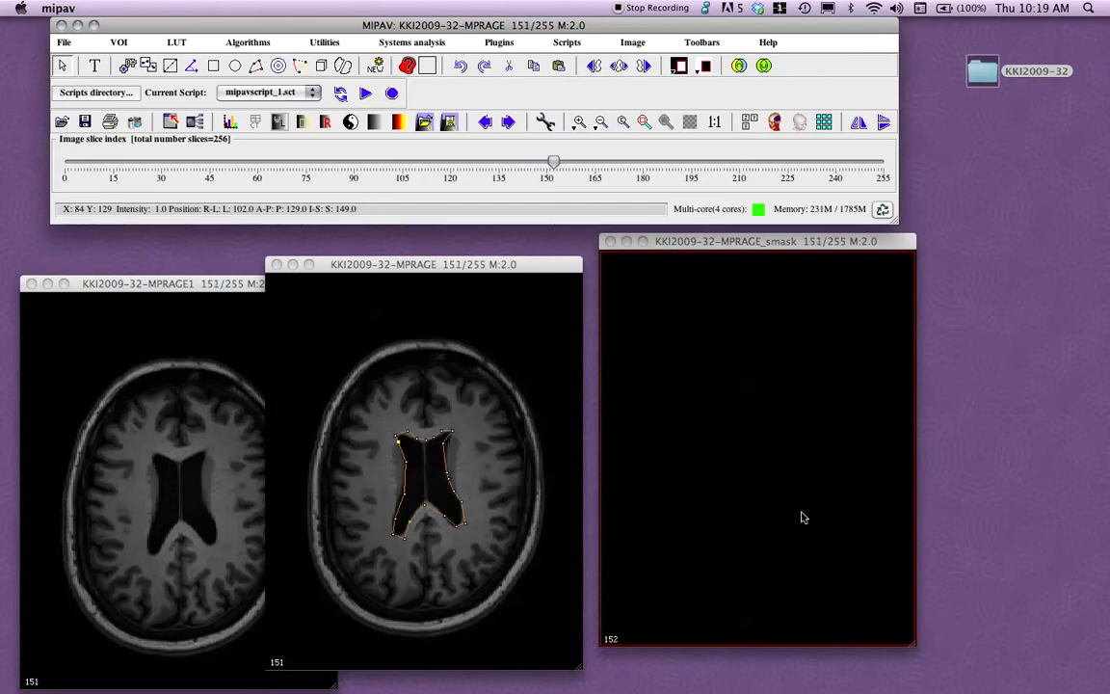
scroll(805, 534, down, 1)
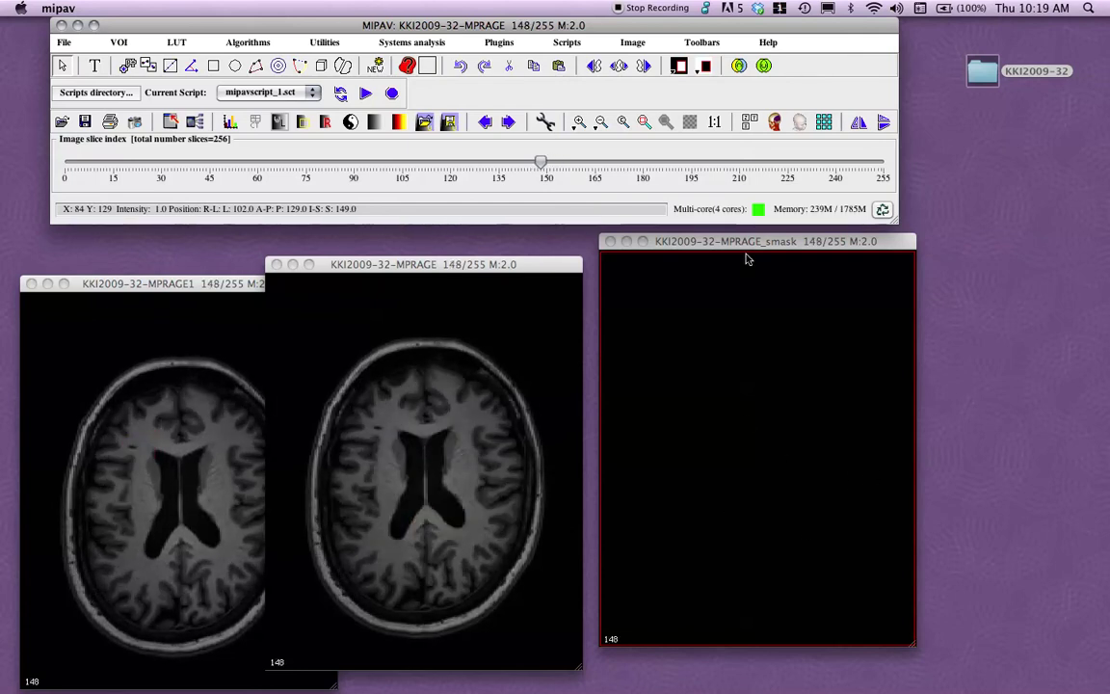
drag(747, 241, 734, 170)
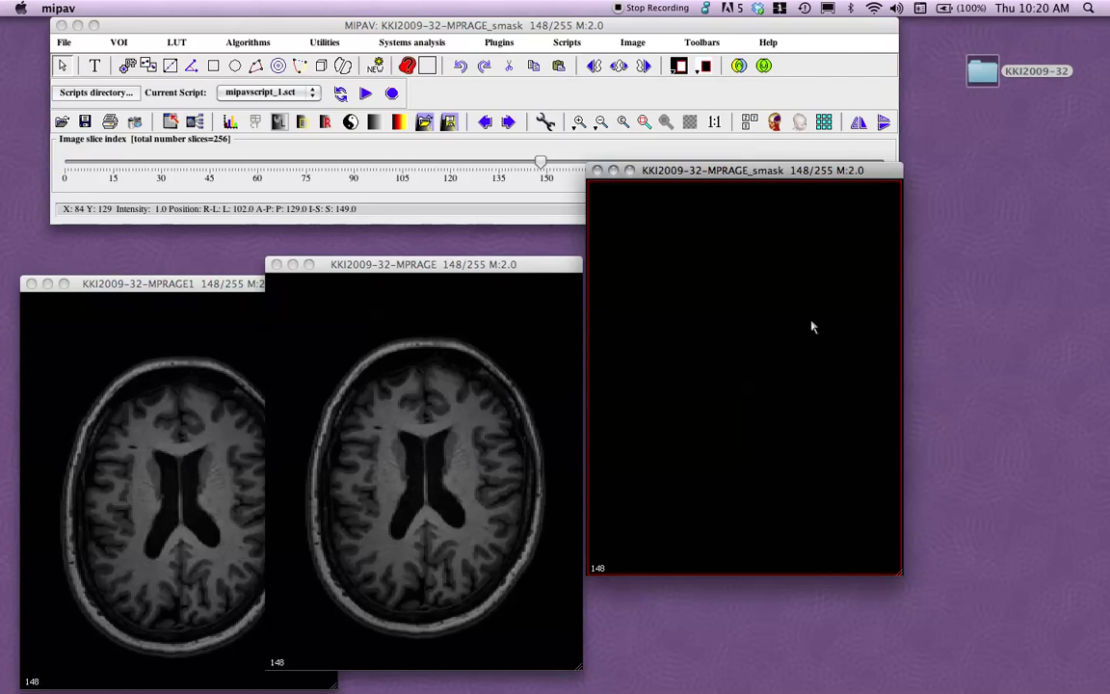
scroll(761, 430, down, 3)
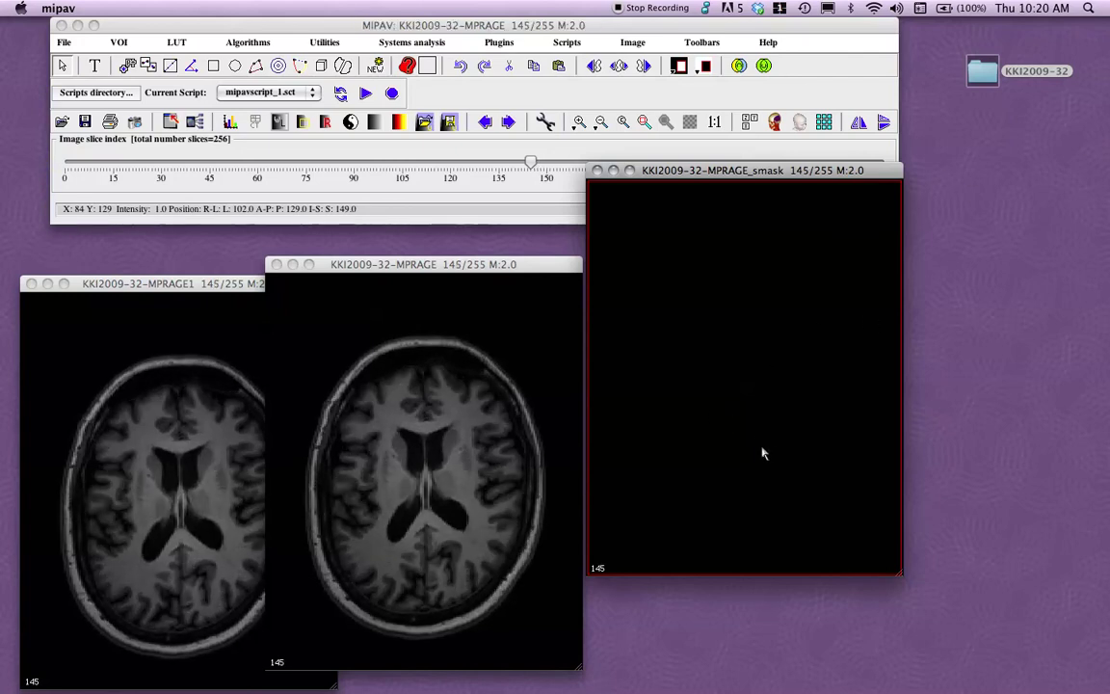
scroll(773, 457, up, 6)
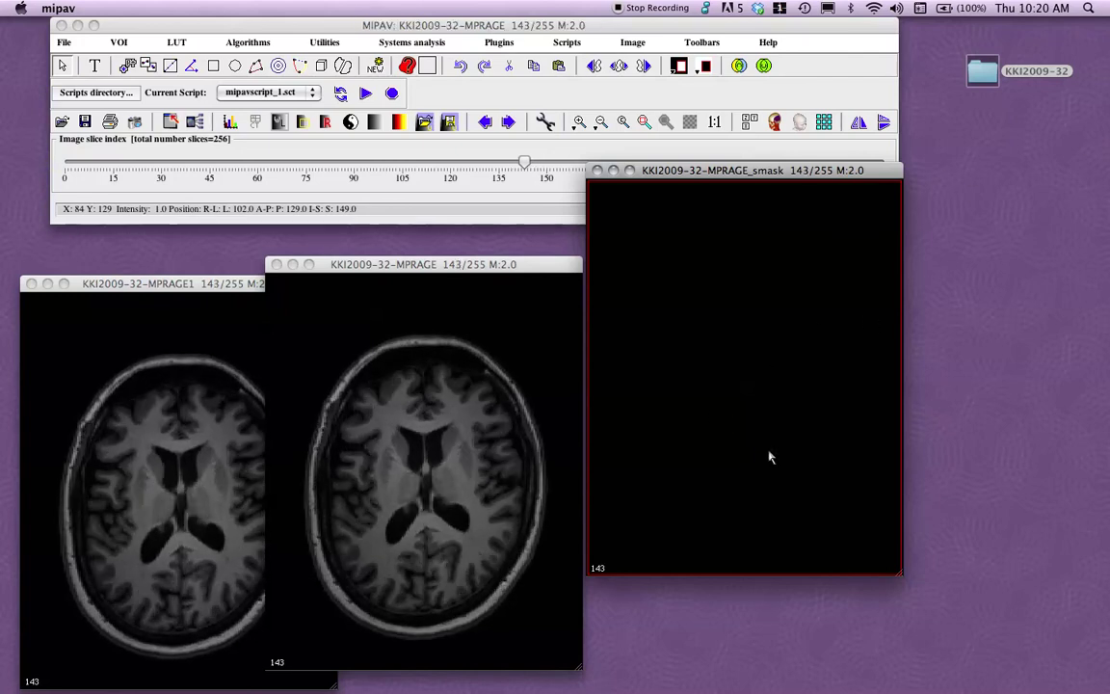
scroll(768, 470, down, 1)
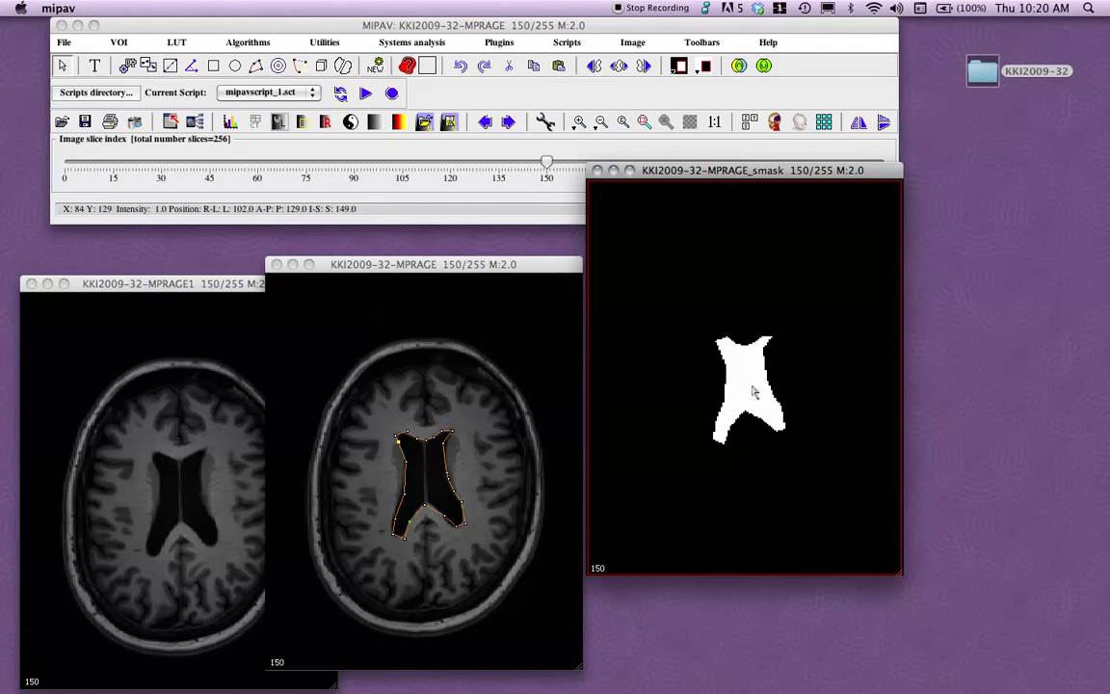
- Rearrange the image windows and turn the smask white mask into a VOI via Mask -> VOI
drag(742, 172, 808, 191)
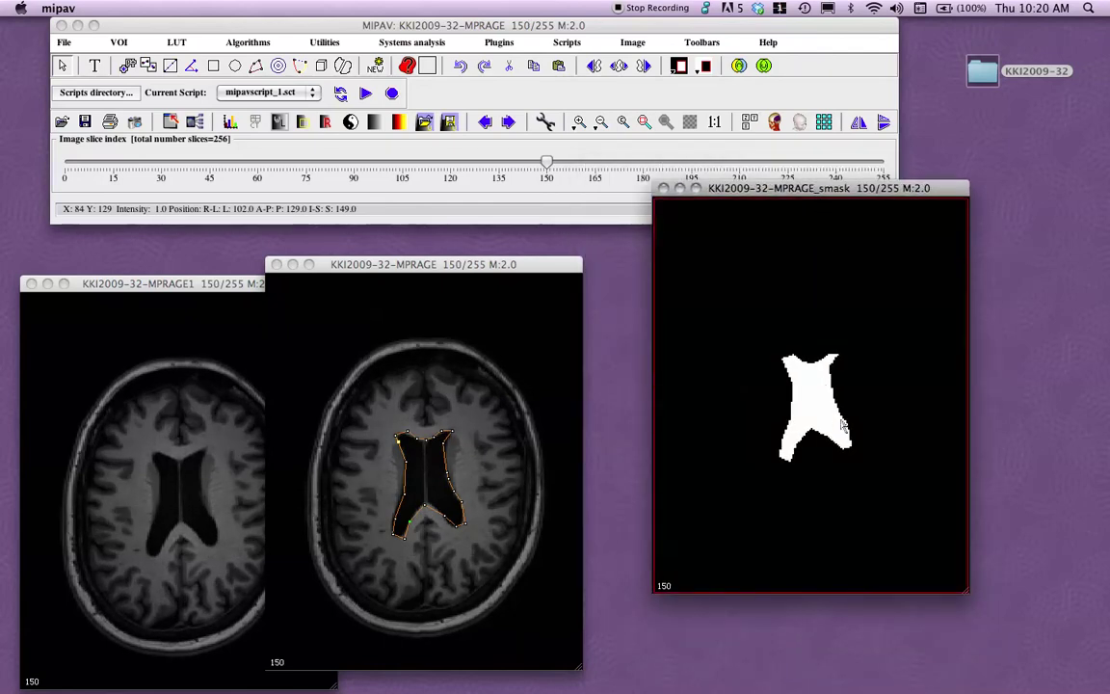
drag(424, 264, 472, 203)
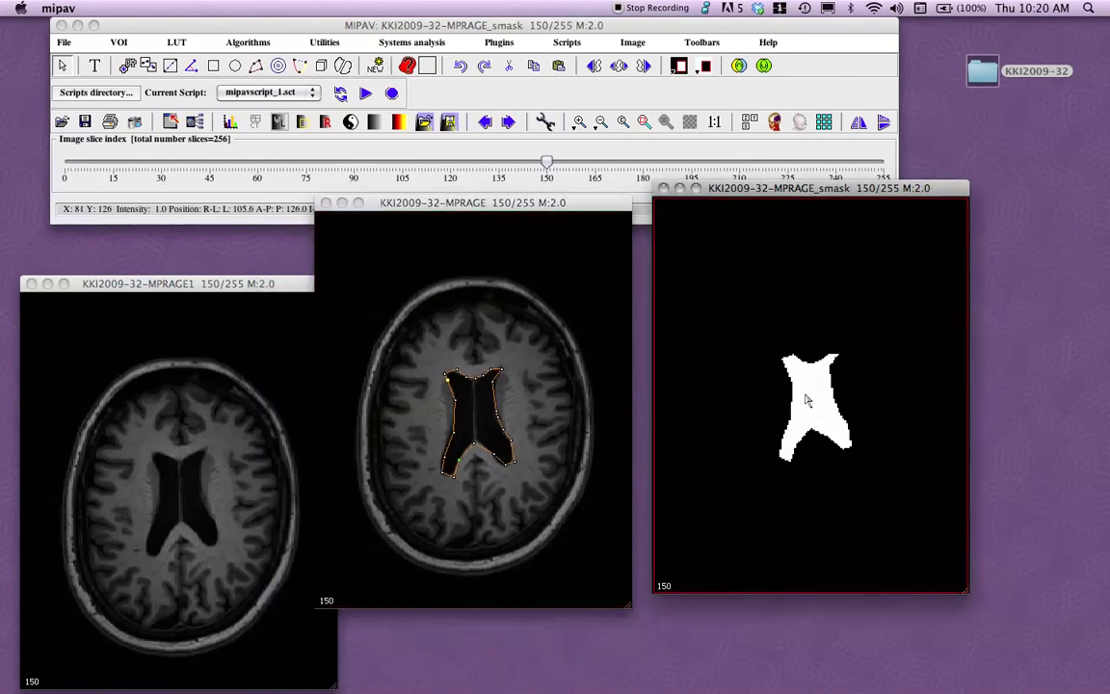
click(126, 44)
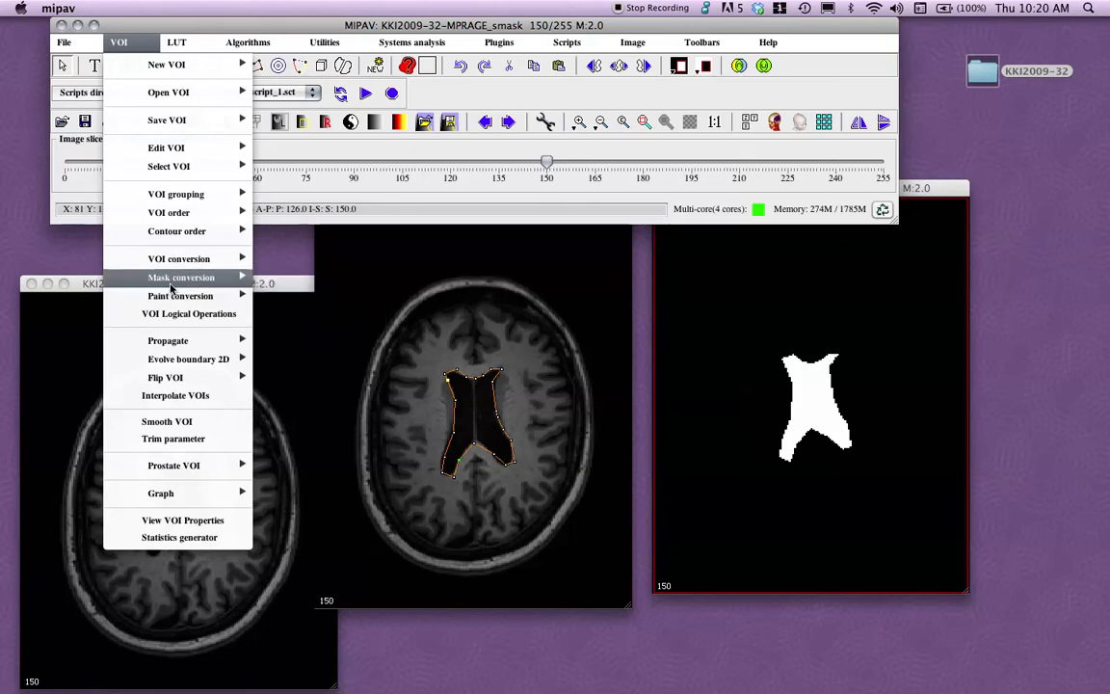
mouse_move(226, 278)
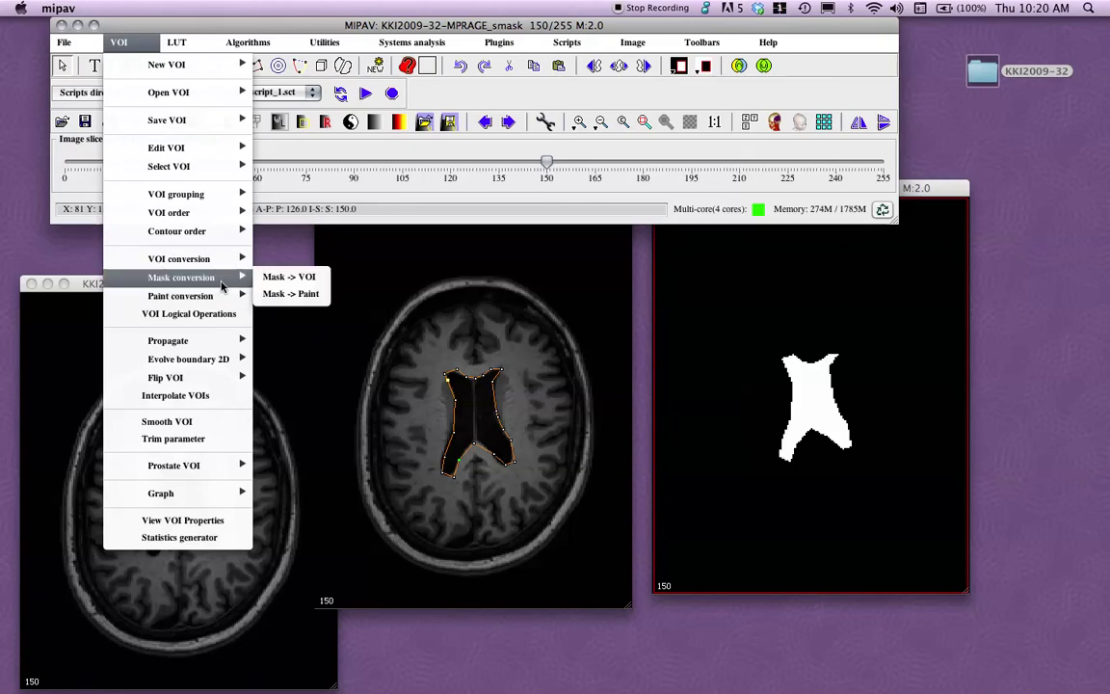
click(307, 277)
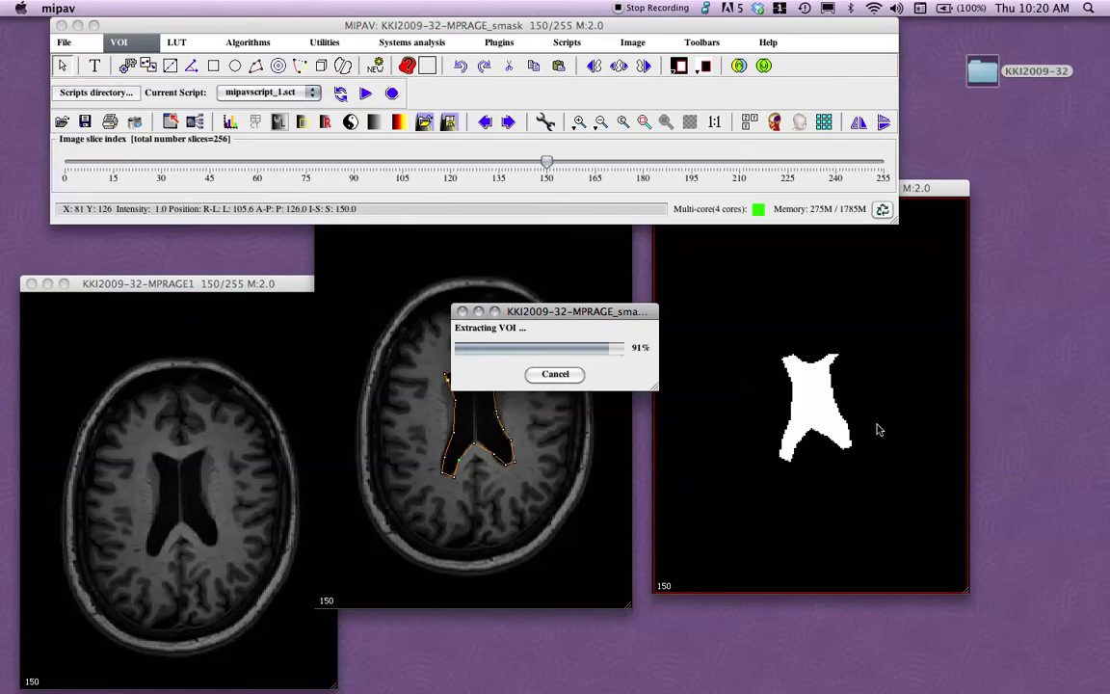
- Bring the smask image to the front and step to slice 150
click(834, 424)
scroll(810, 429, up, 2)
scroll(812, 421, down, 3)
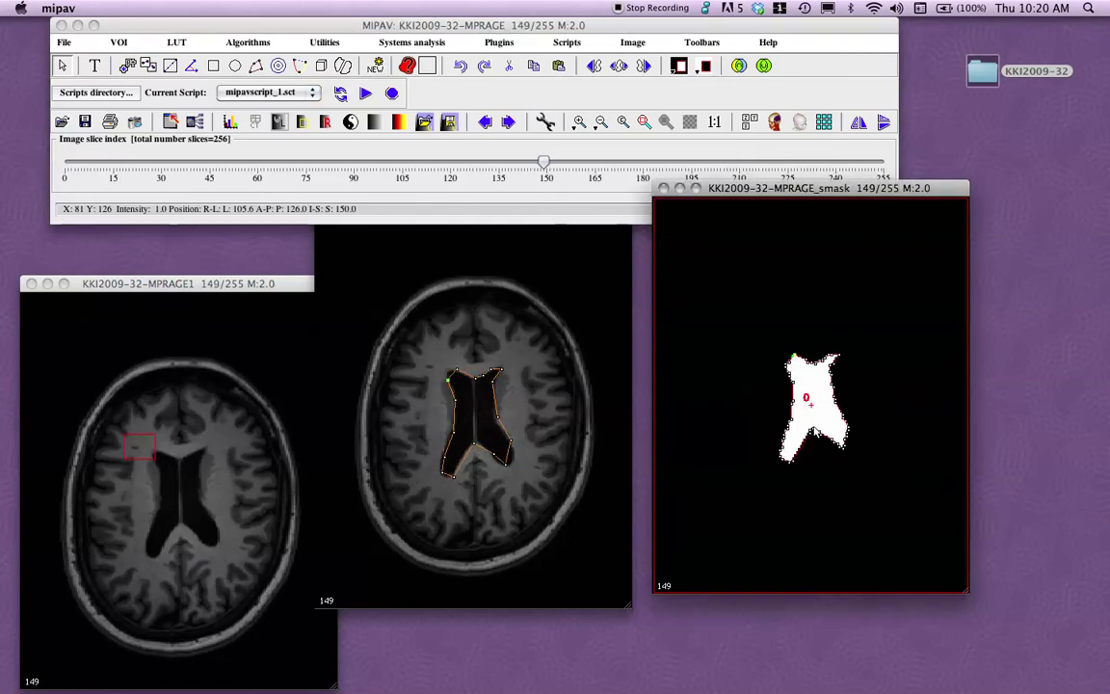
key(Up)
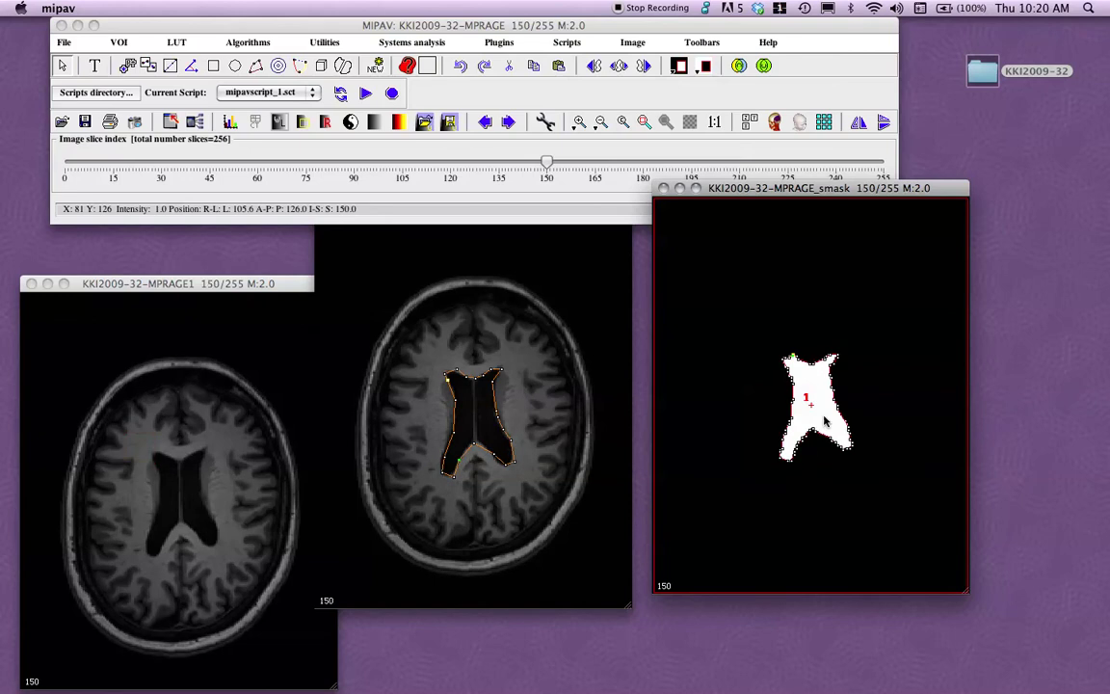
- Copy the ventricle VOI from the smask image with Edit VOI > Copy VOI
click(119, 44)
mouse_move(192, 147)
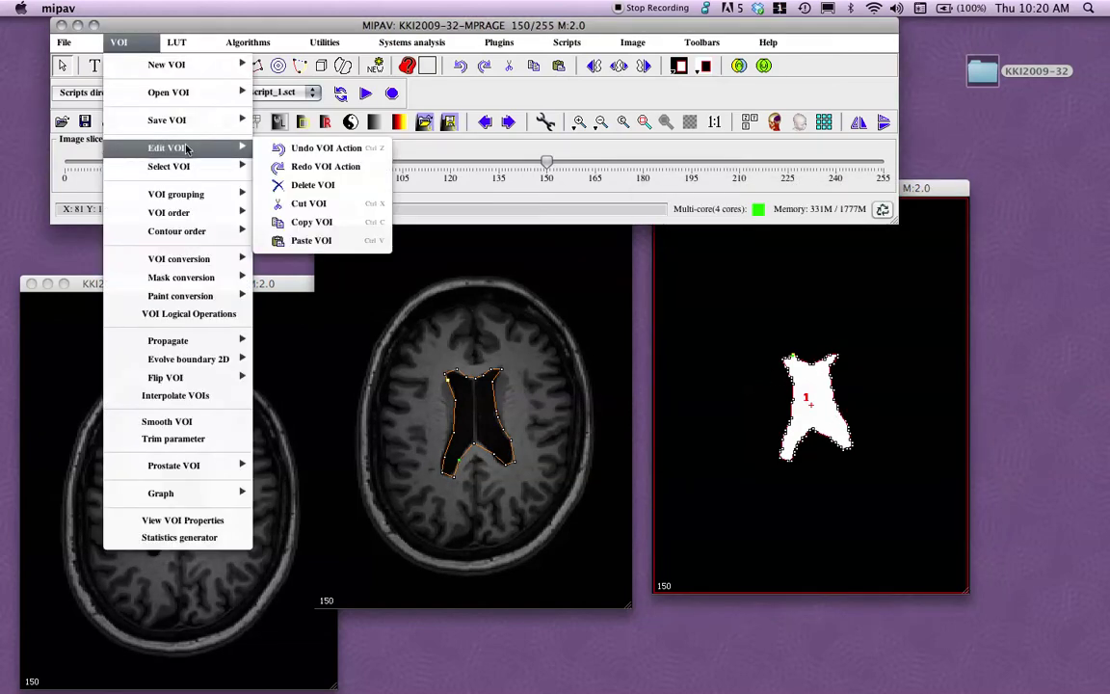
click(316, 224)
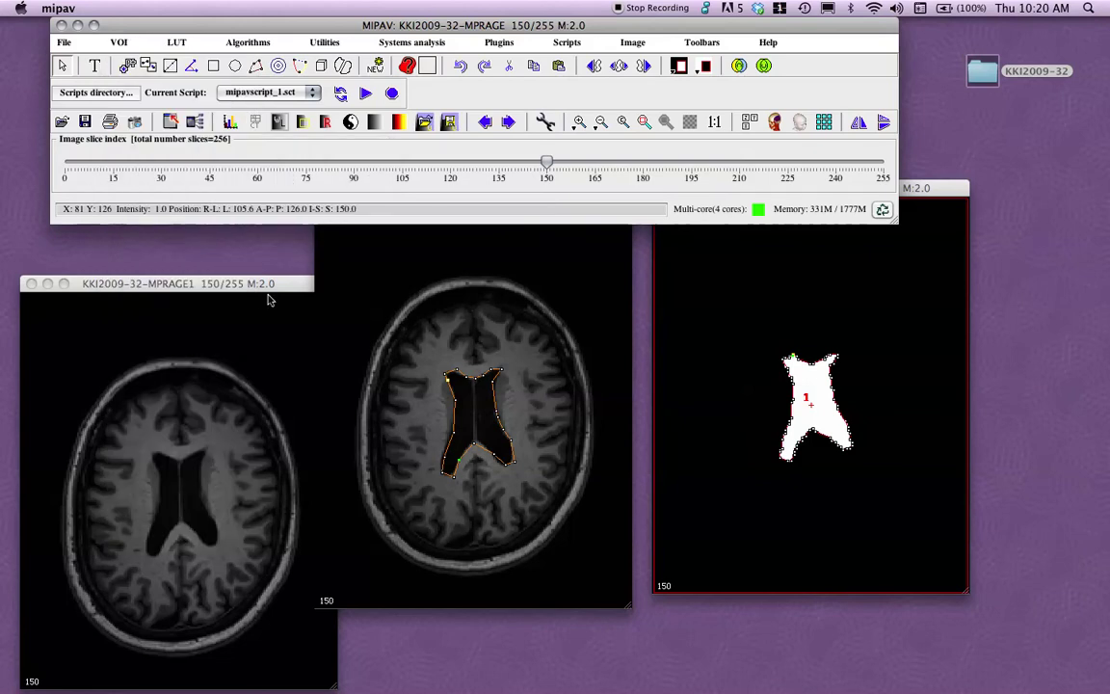
- Paste the ventricle VOI onto the MPRAGE1 image and deselect the pasted contour
drag(251, 286, 312, 214)
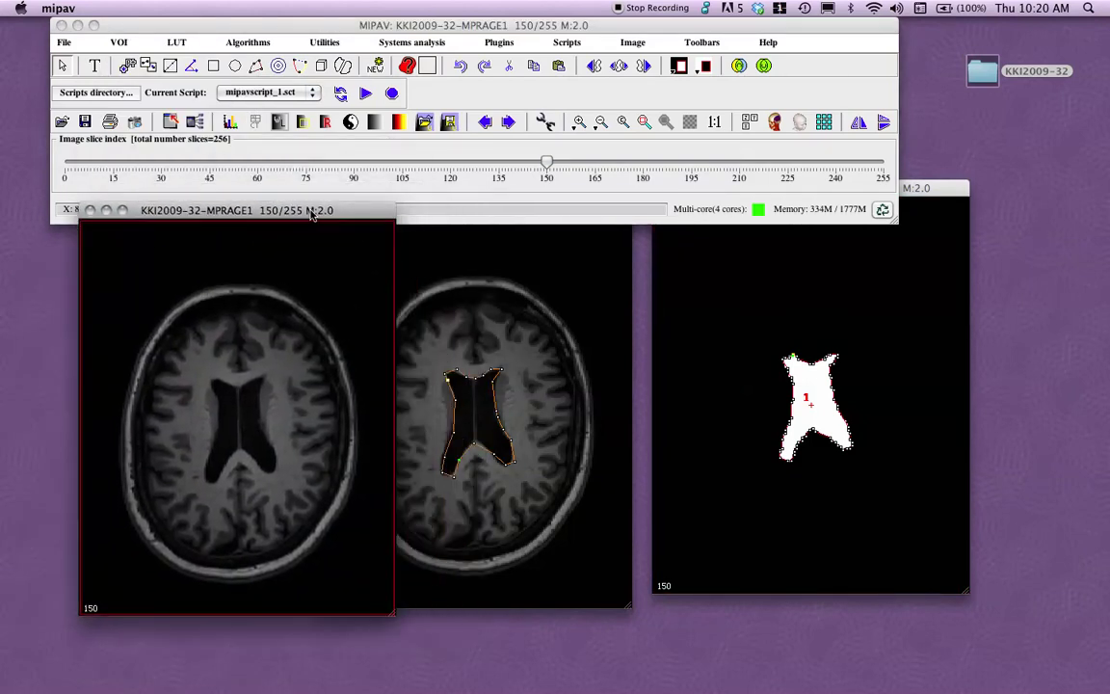
click(118, 43)
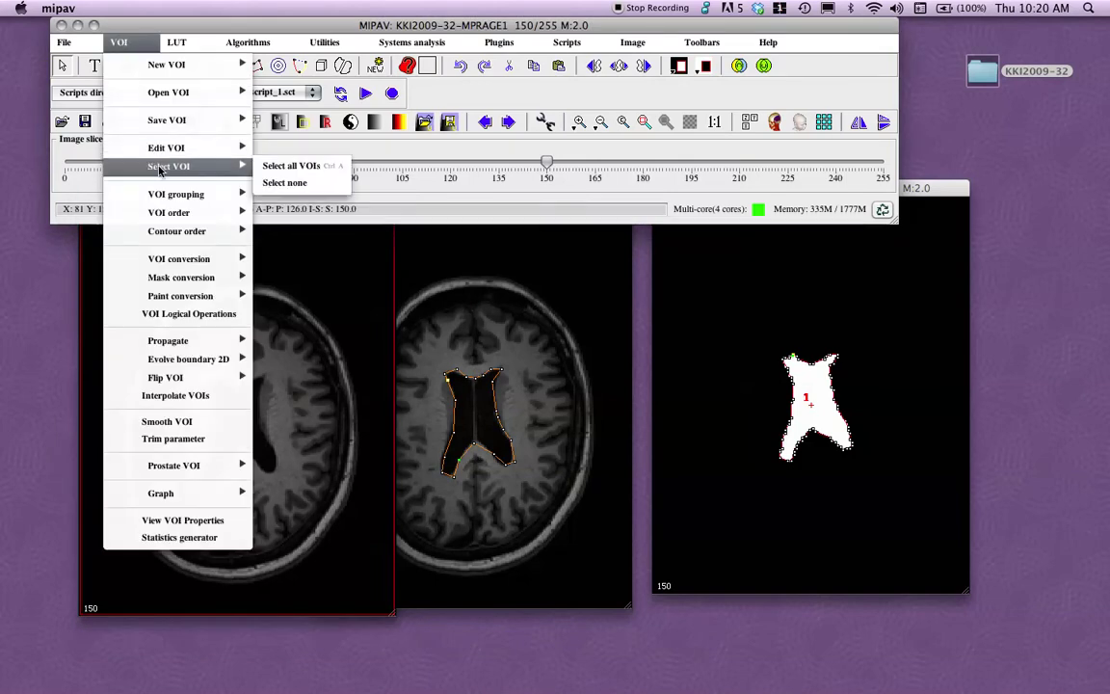
mouse_move(154, 147)
click(313, 241)
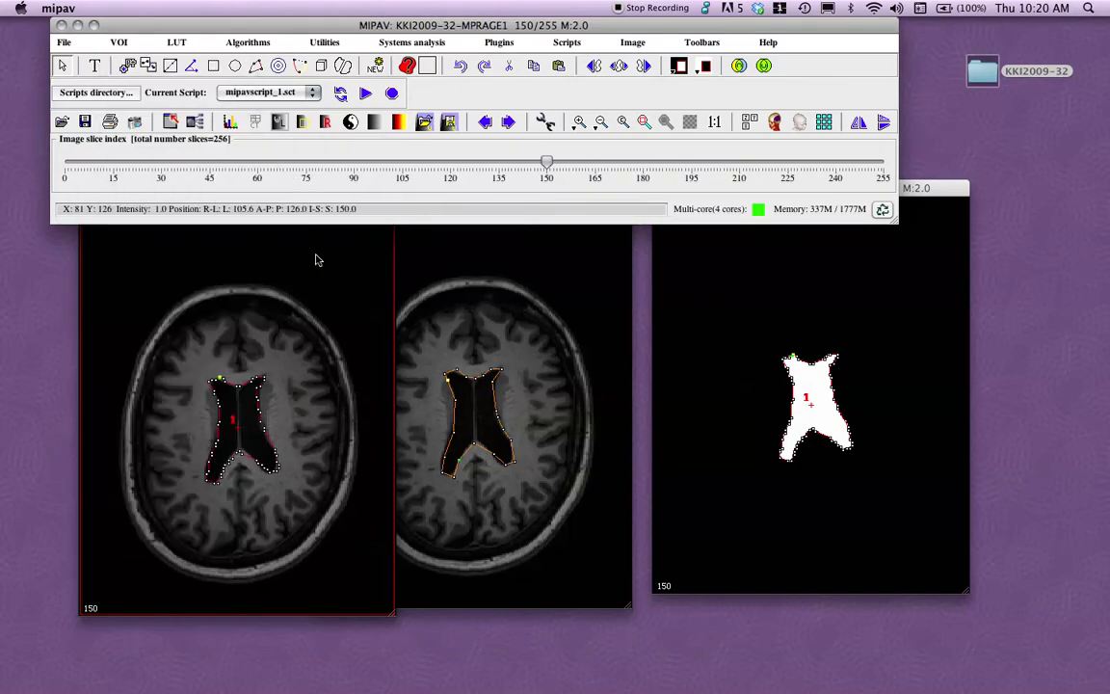
click(262, 385)
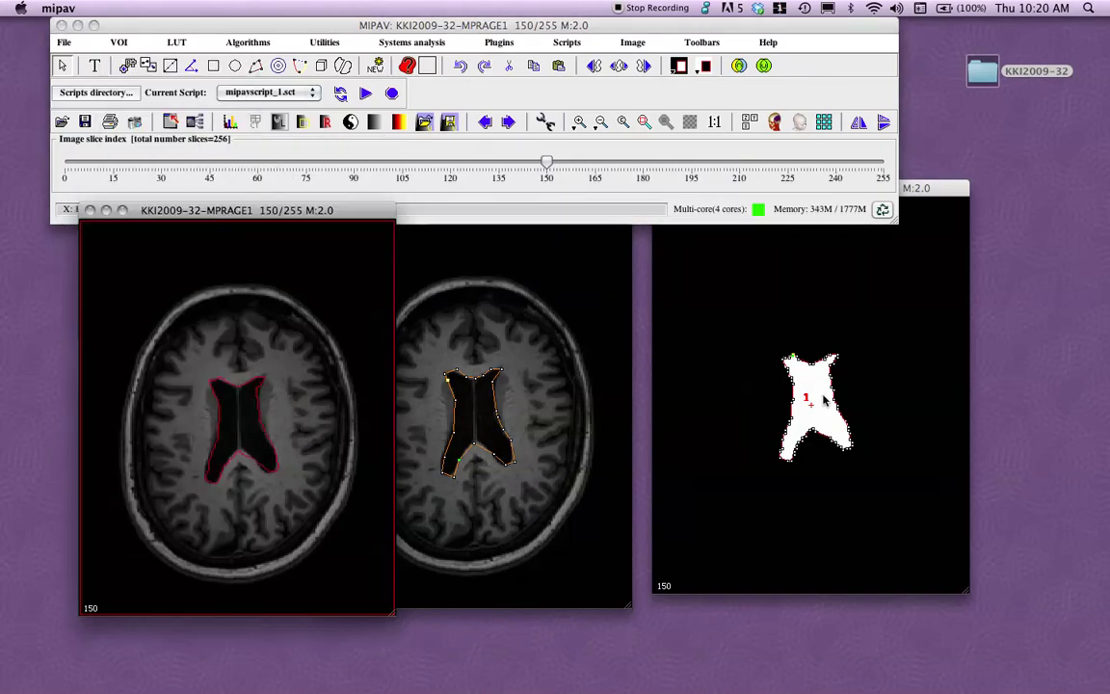
- Check the pasted contours on MPRAGE1 slices 150 and 151, then move its window back
scroll(266, 450, down, 1)
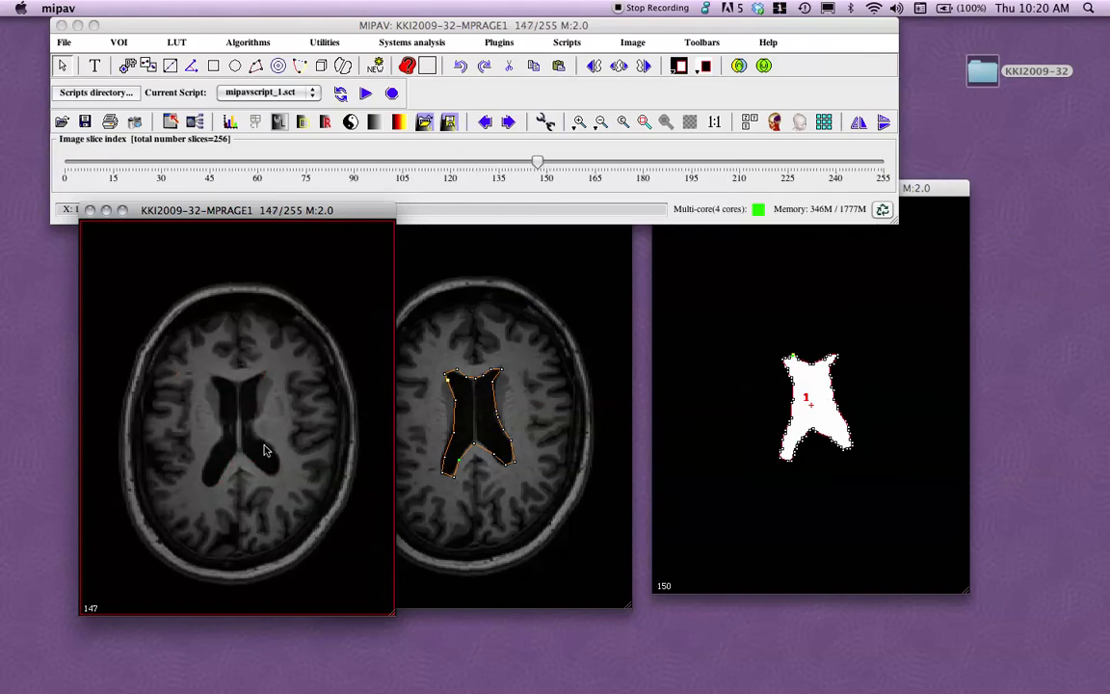
scroll(266, 450, up, 2)
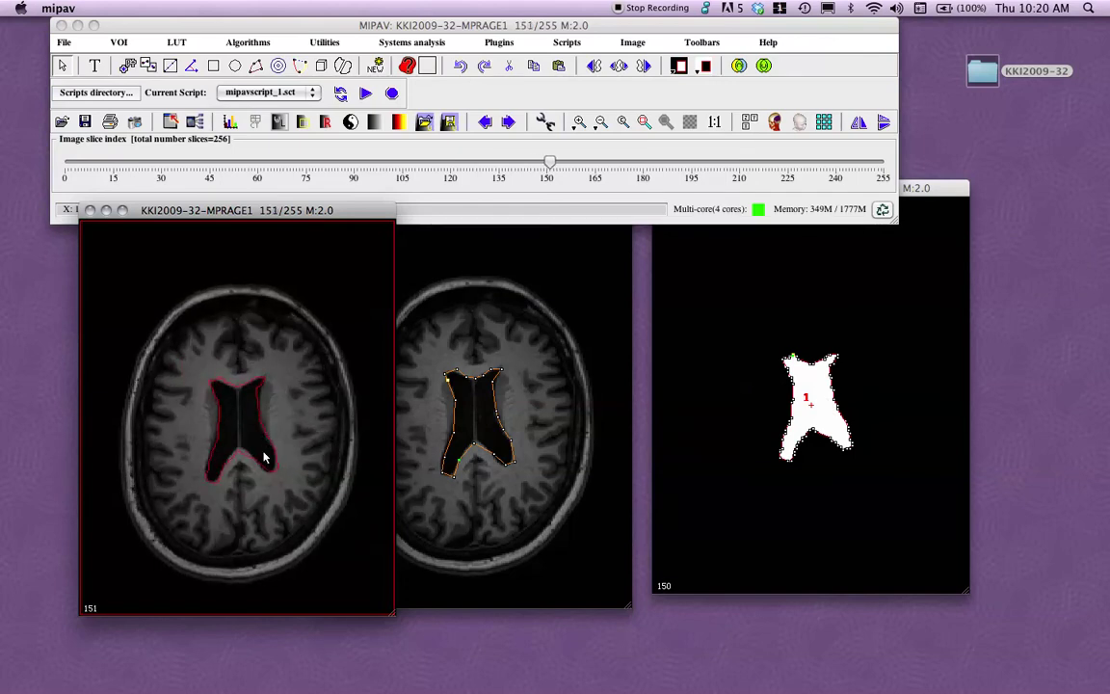
scroll(262, 457, down, 2)
scroll(260, 459, up, 3)
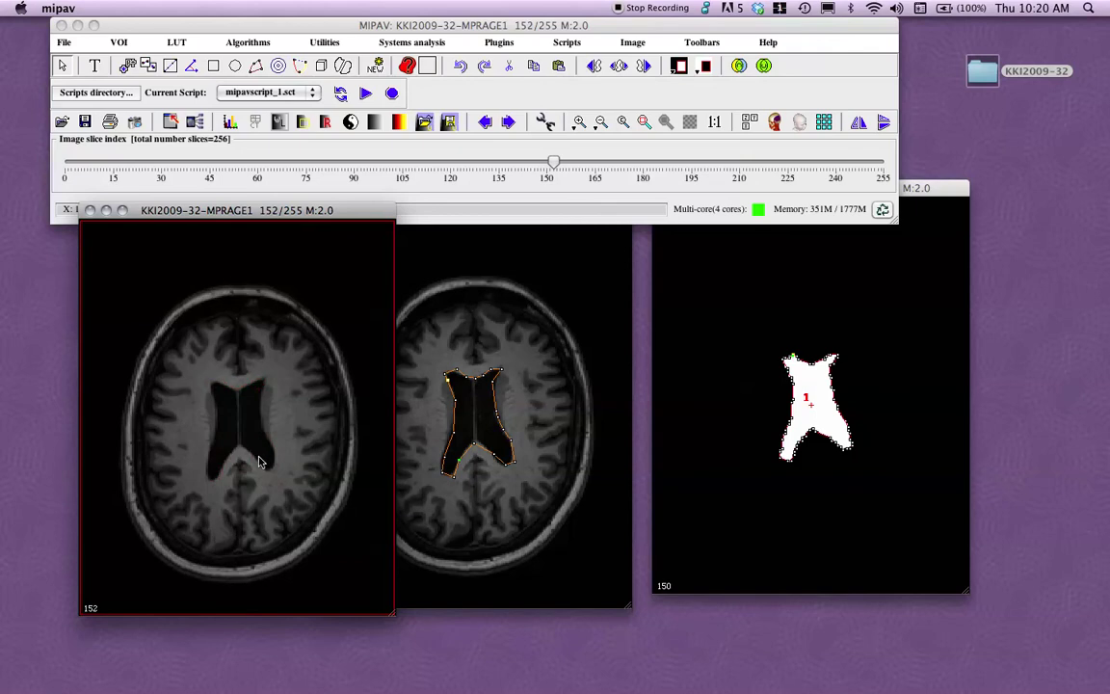
scroll(258, 464, down, 1)
drag(247, 214, 176, 248)
- Close the smask and MPRAGE1 image windows
click(446, 243)
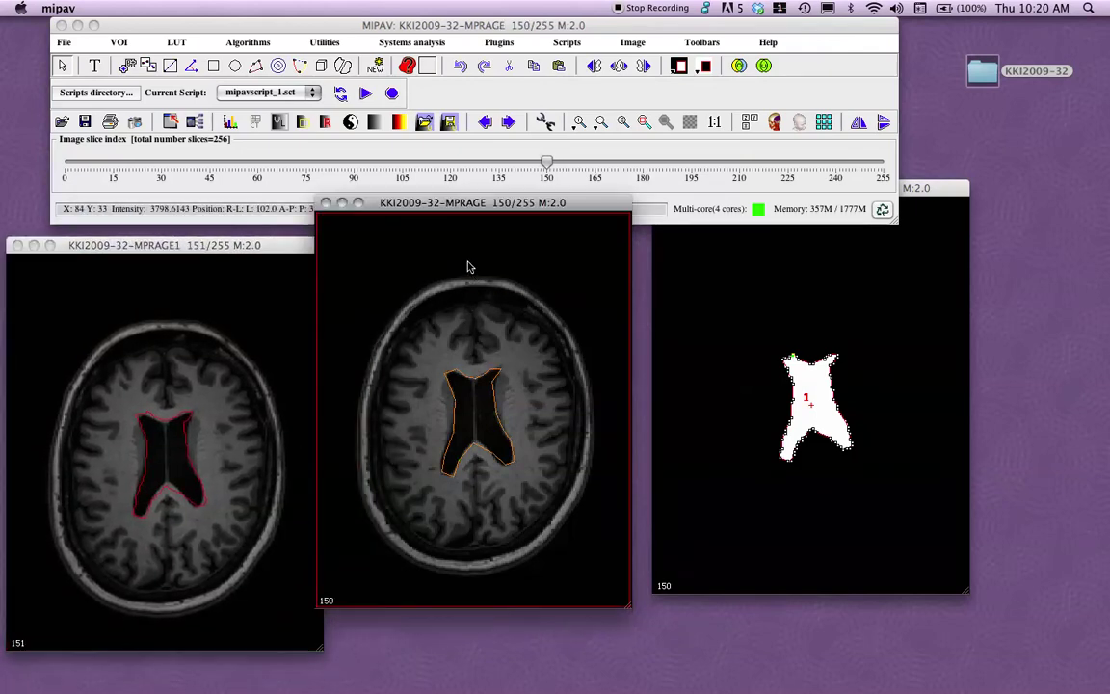
drag(446, 231, 461, 253)
click(776, 273)
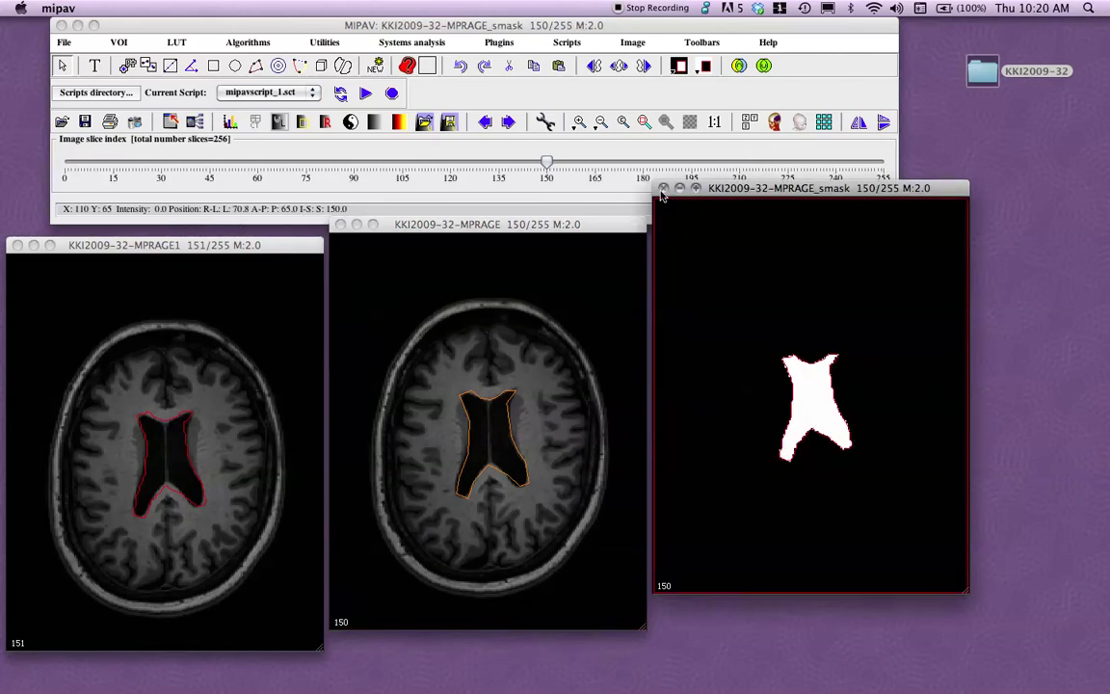
click(664, 188)
click(18, 245)
- Center the remaining KKI2009-32-MPRAGE window showing slice 150's ventricle outline
drag(422, 227, 342, 184)
drag(462, 189, 506, 245)
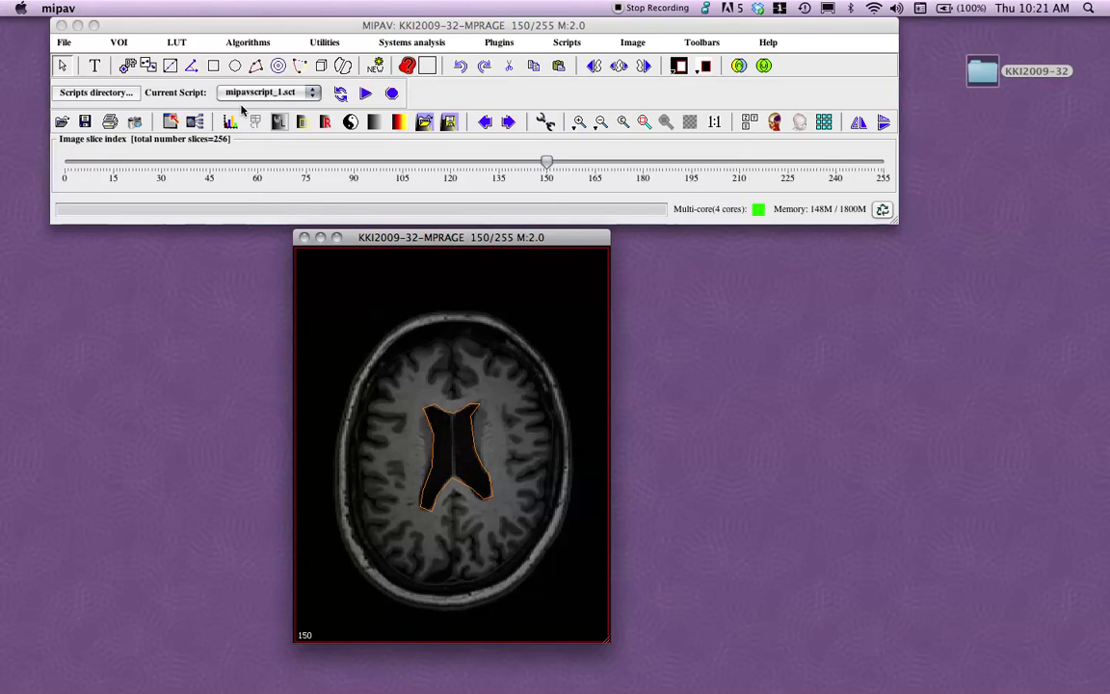
drag(402, 246, 436, 264)
- Open the Calculate Statistics on VOI groups dialog from the VOI menu
click(117, 42)
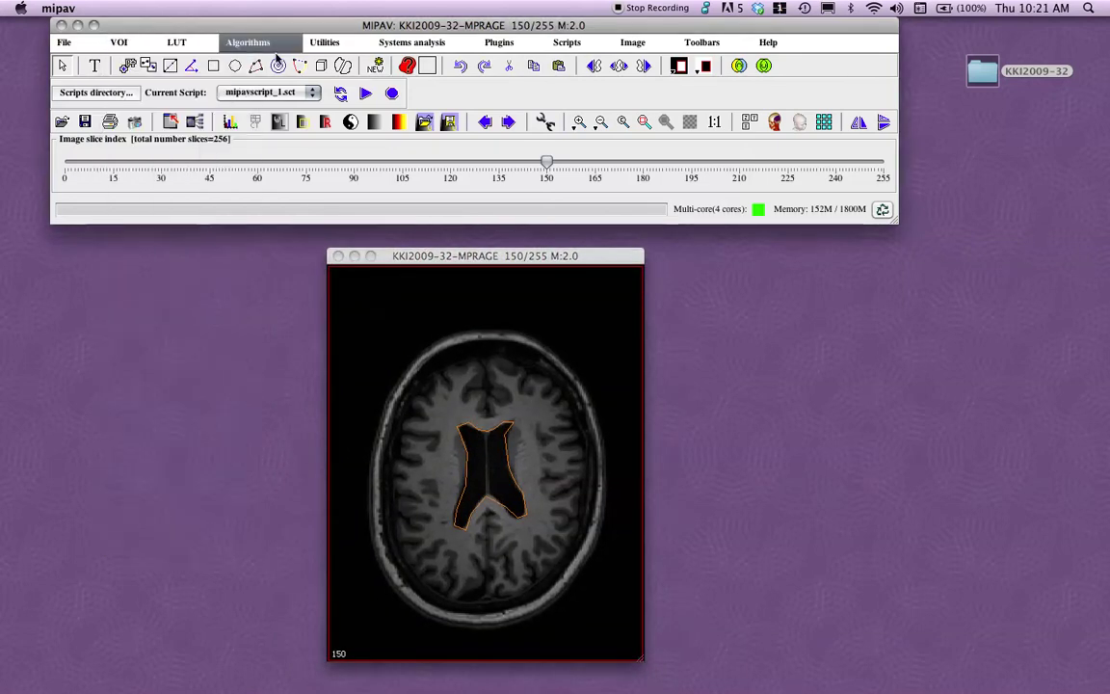
click(108, 40)
click(117, 43)
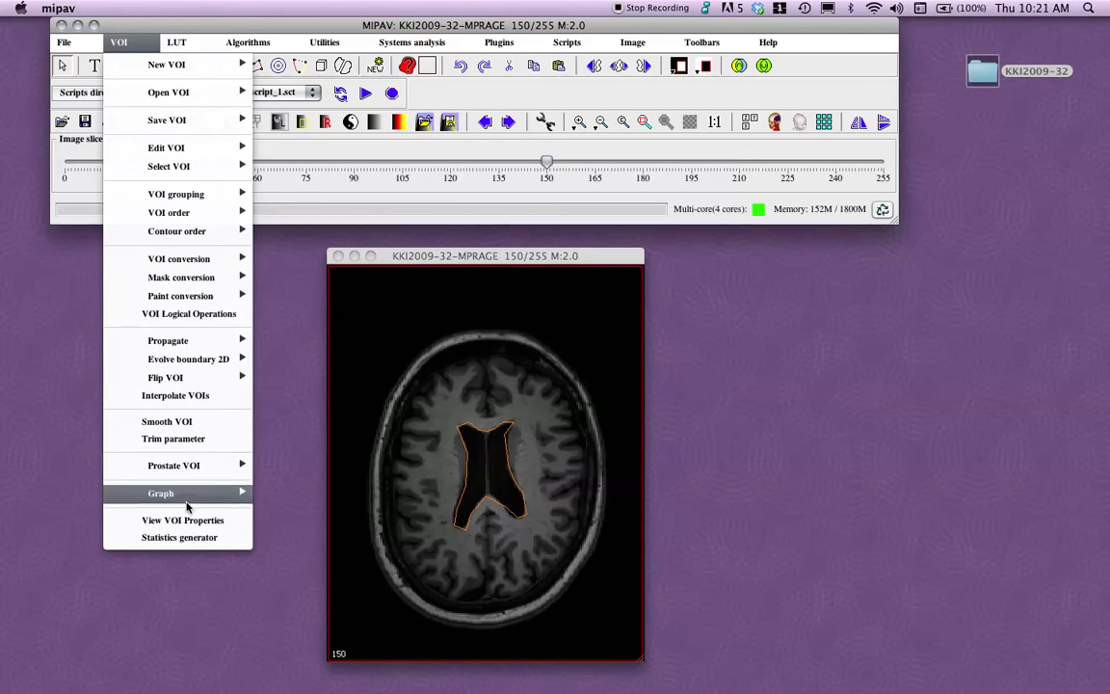
click(188, 541)
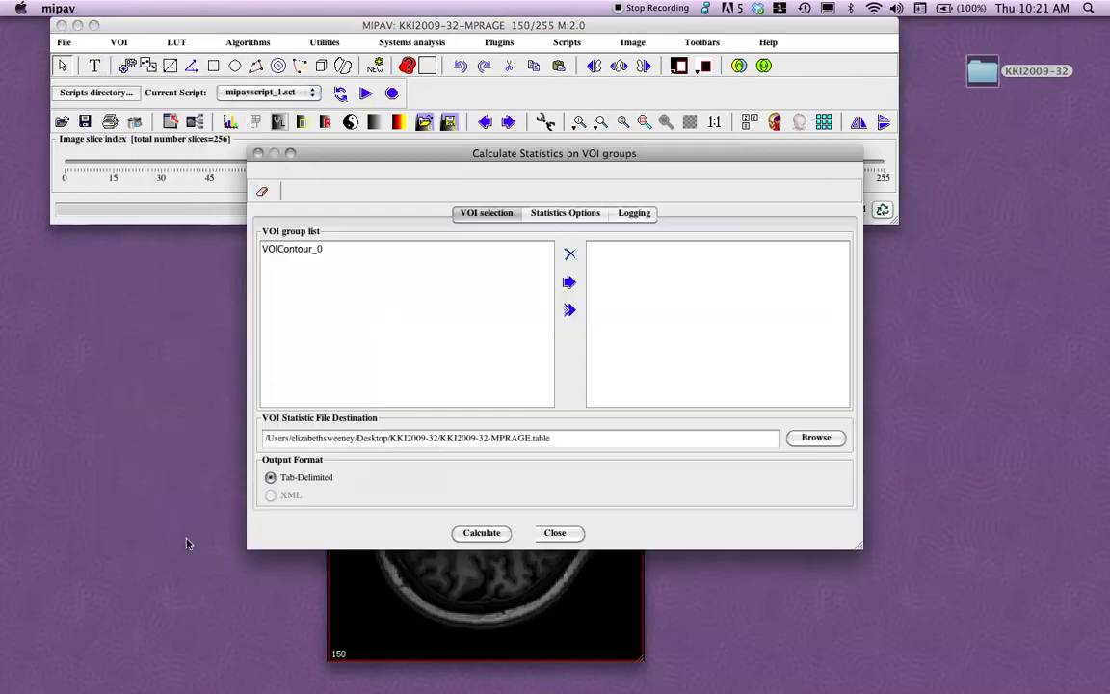
drag(346, 161, 632, 96)
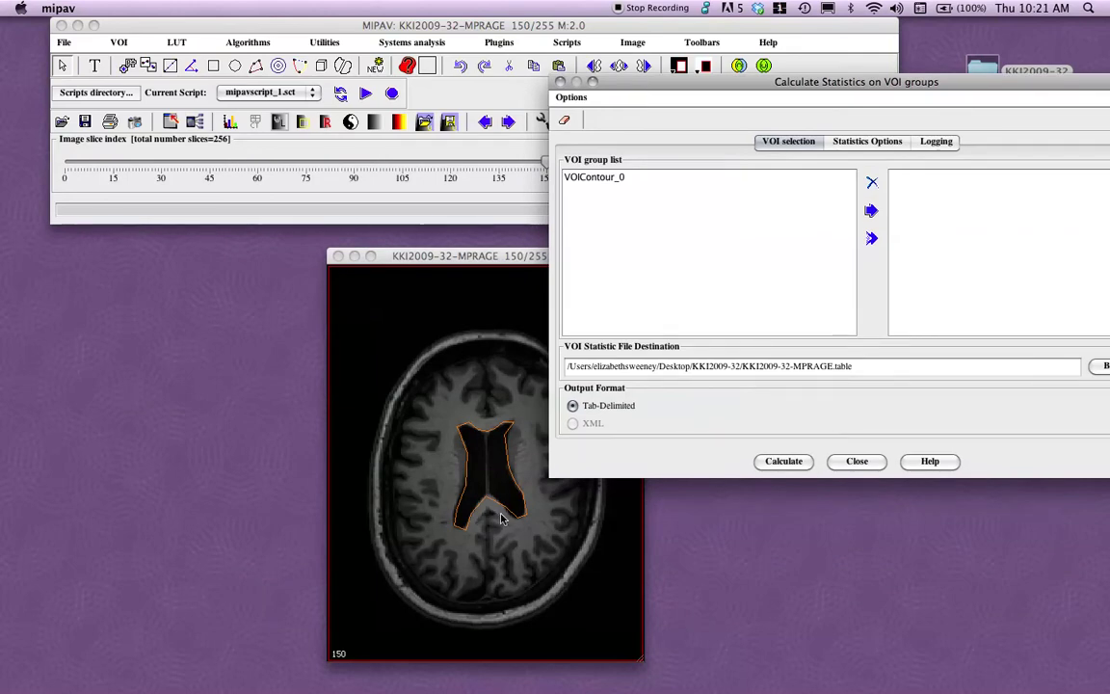
- Add VOIContour_0 from the VOI group list to the chosen groups
click(597, 179)
drag(777, 83, 622, 84)
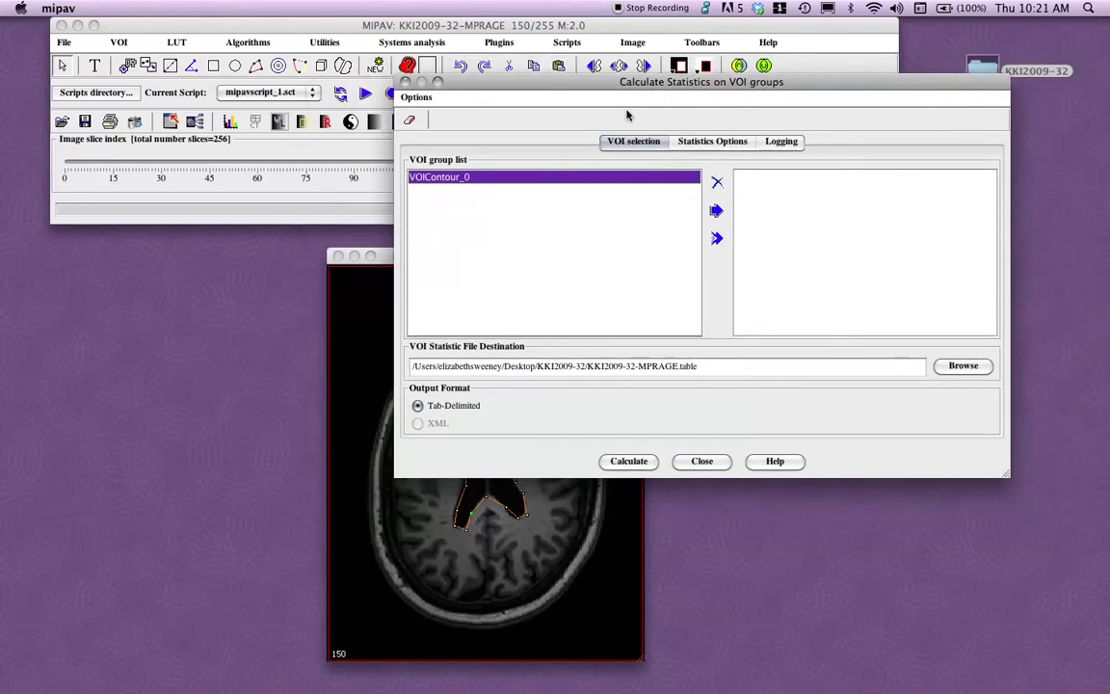
click(717, 212)
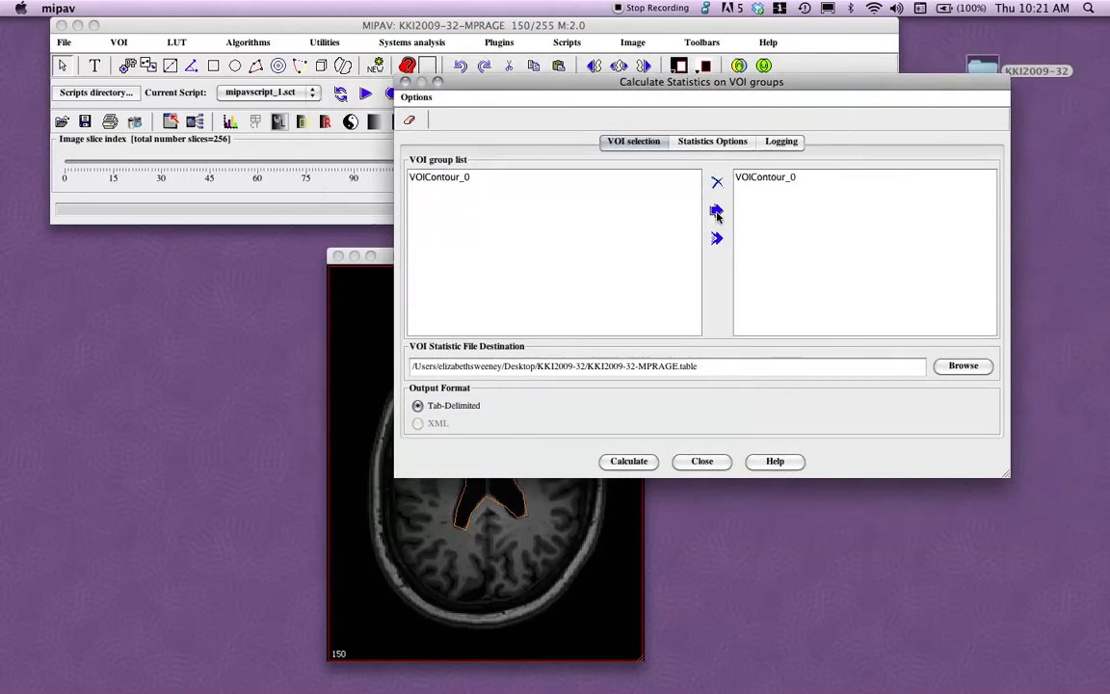
click(776, 181)
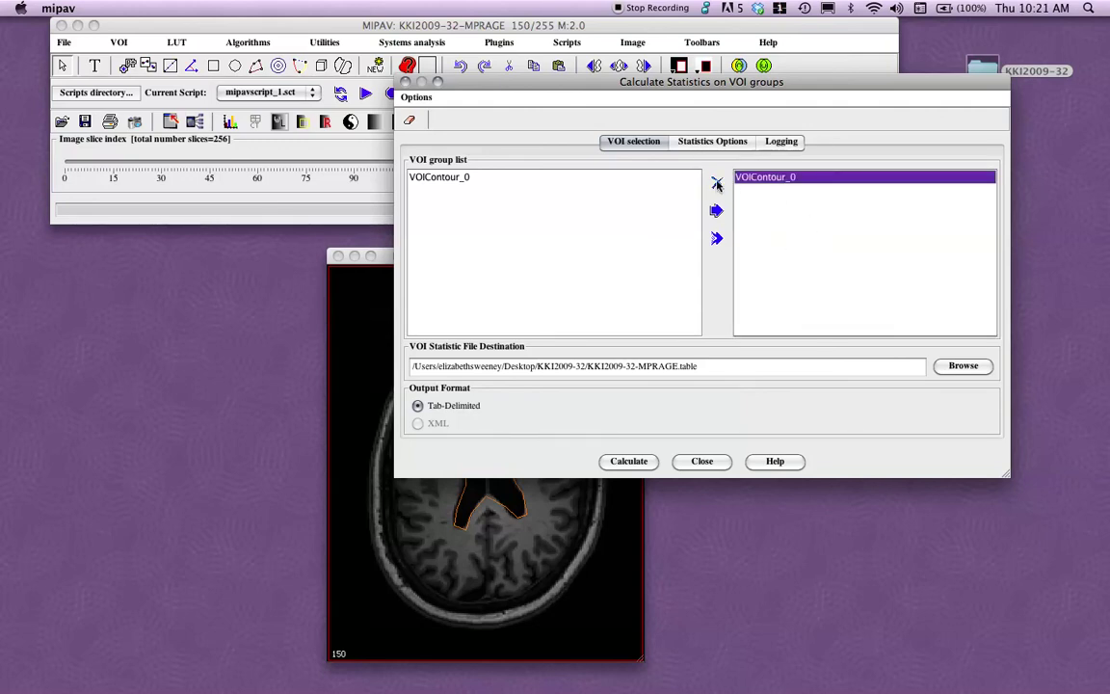
click(717, 184)
click(581, 183)
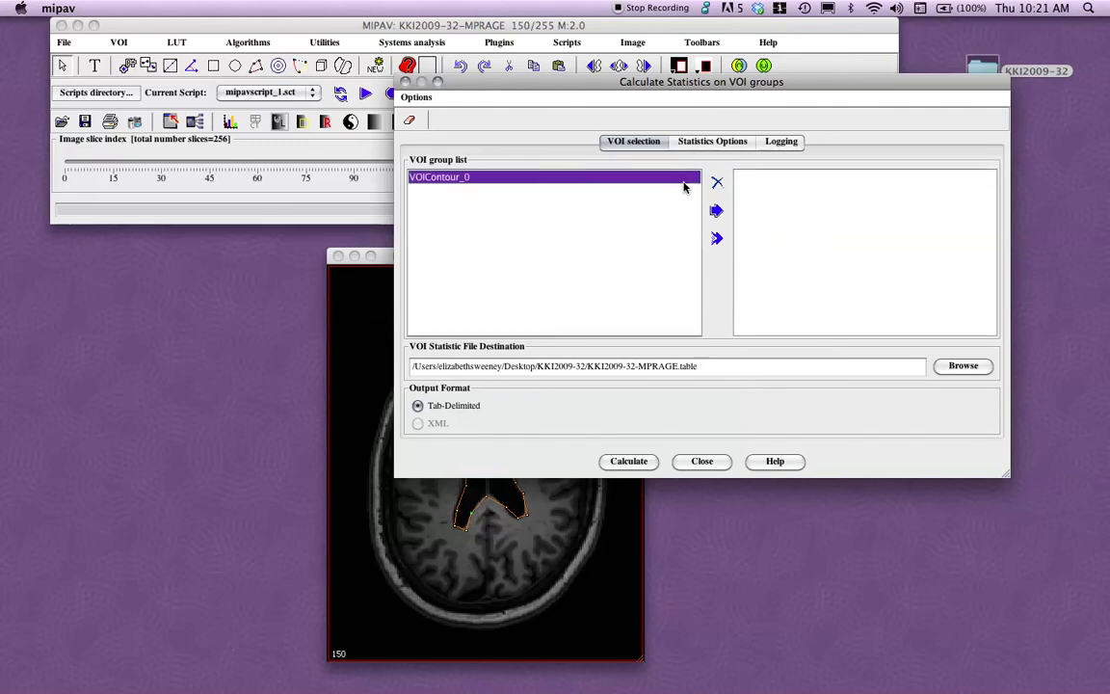
click(716, 211)
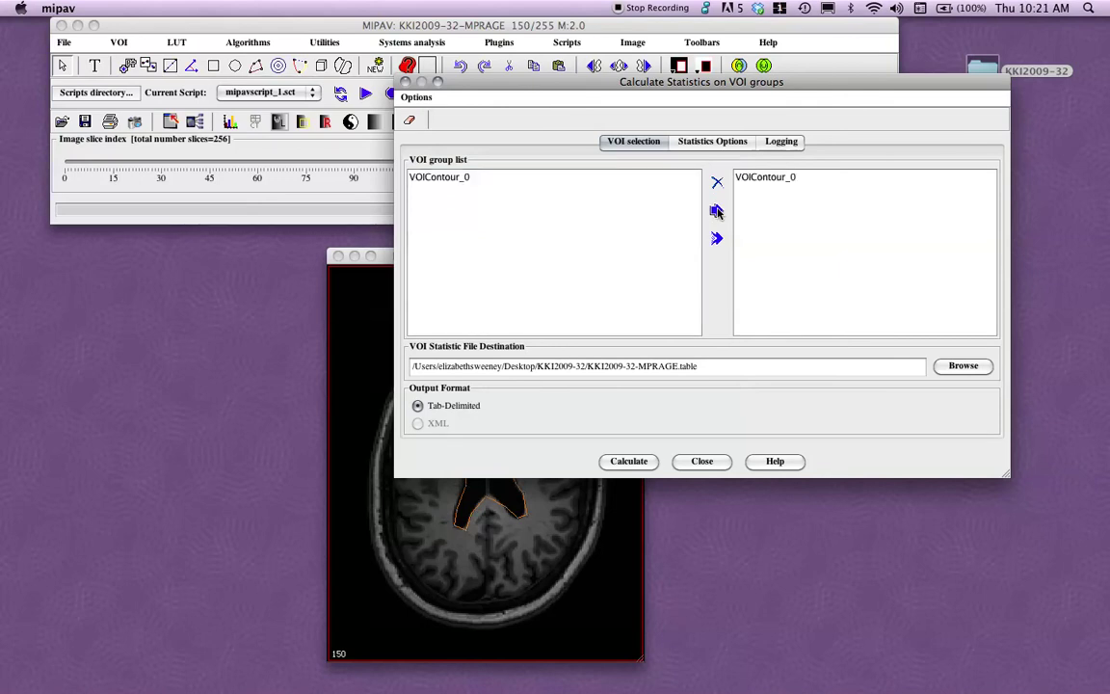
- In Statistics Options, tick Volume, Perimeter and Max Intensity
click(694, 145)
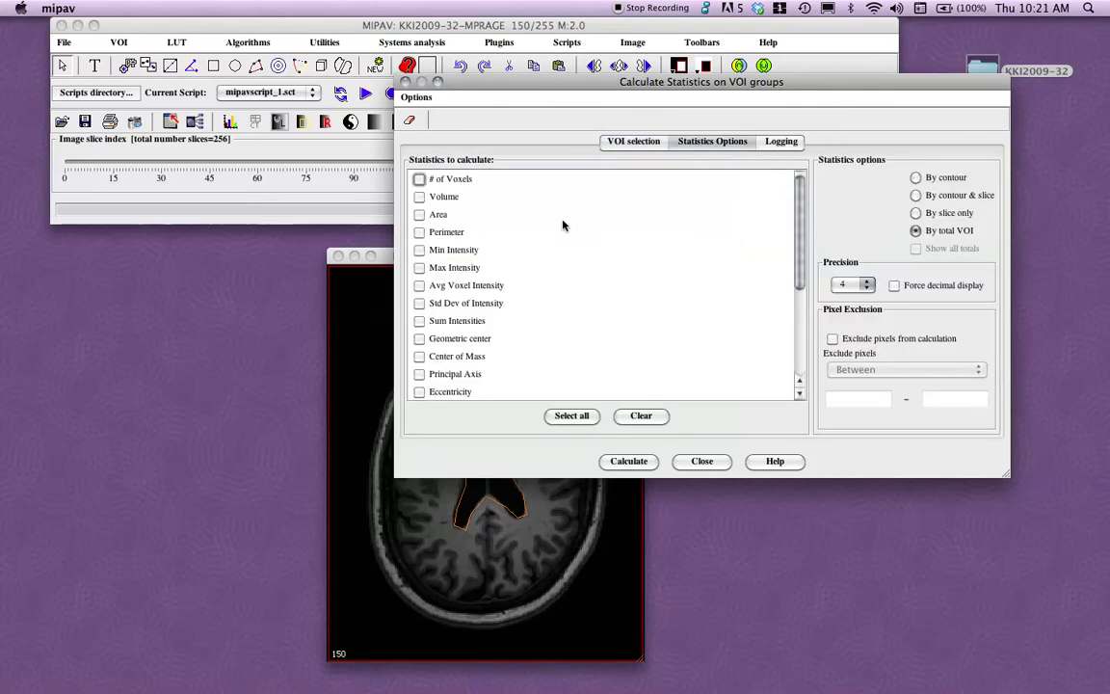
drag(494, 94, 495, 73)
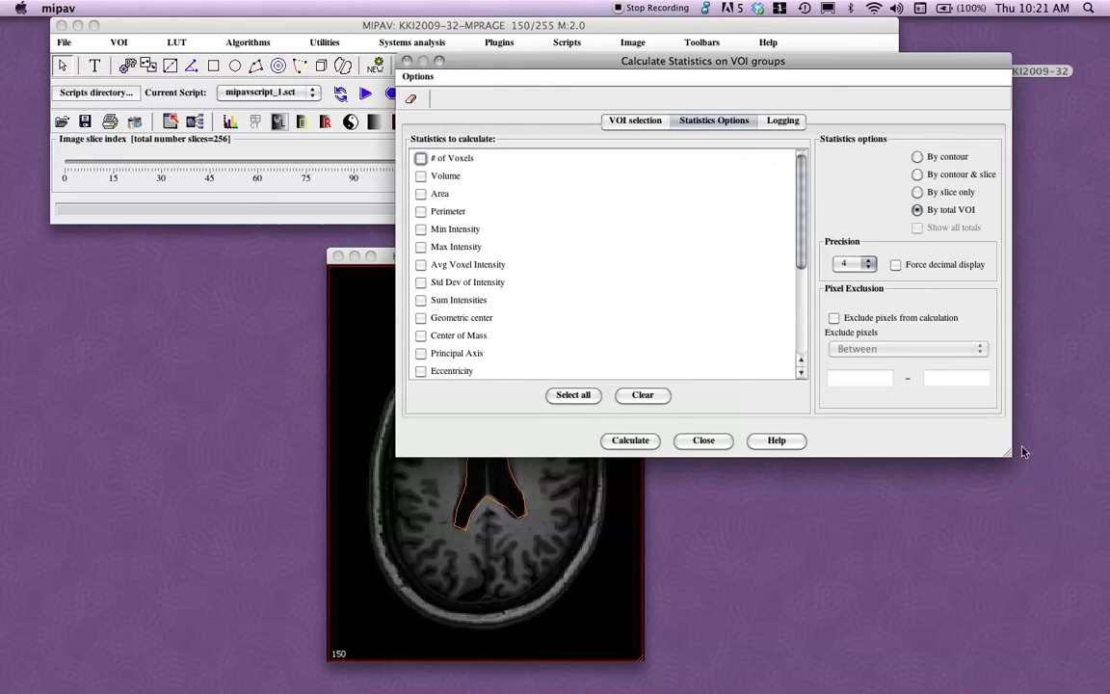
drag(1009, 458, 1043, 508)
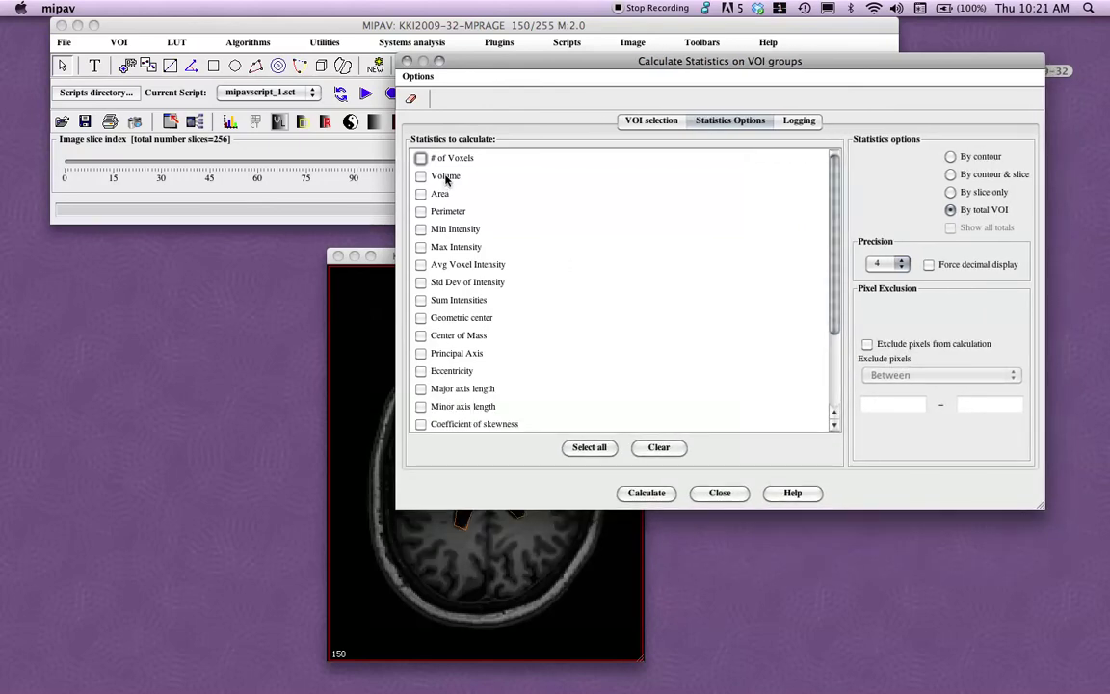
click(430, 214)
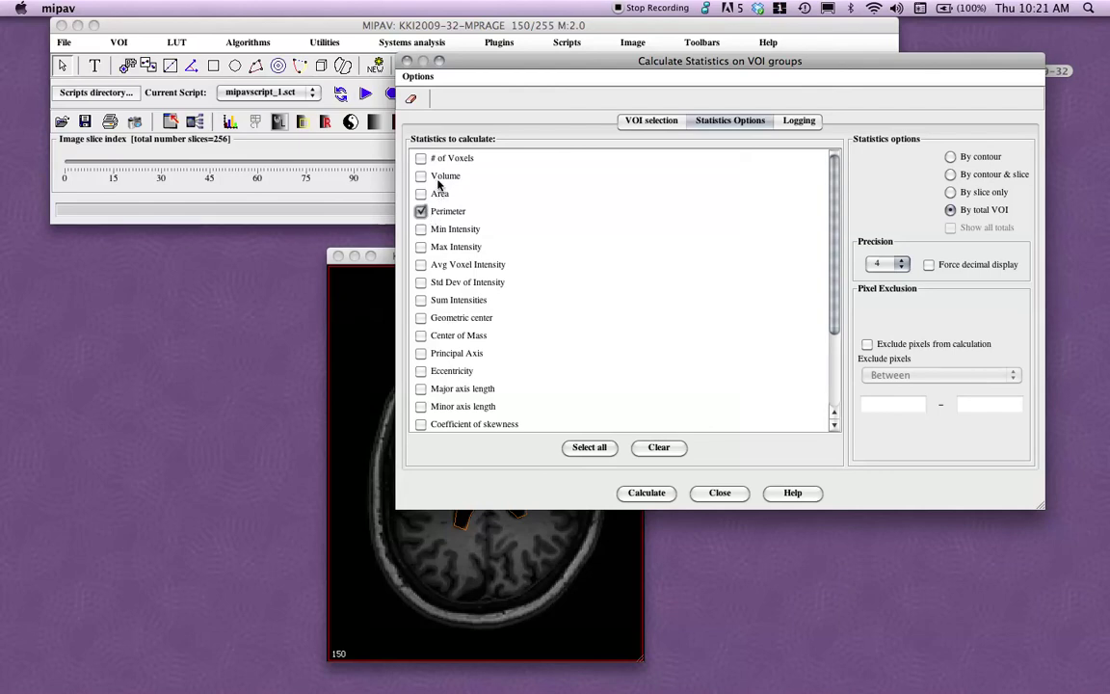
click(426, 177)
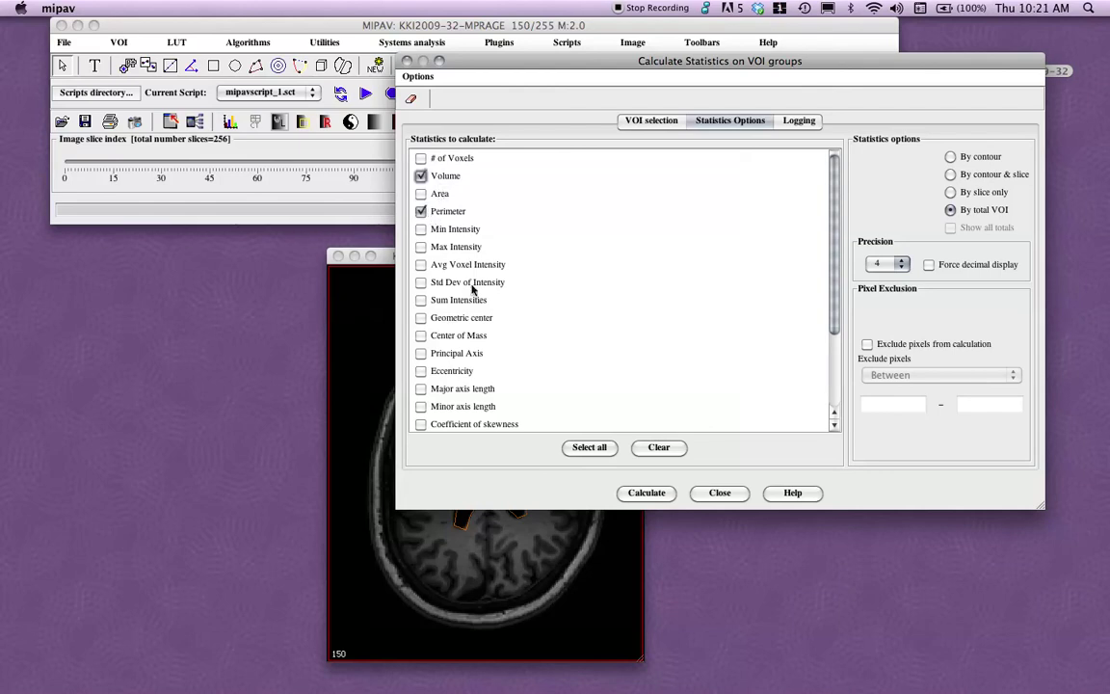
click(424, 248)
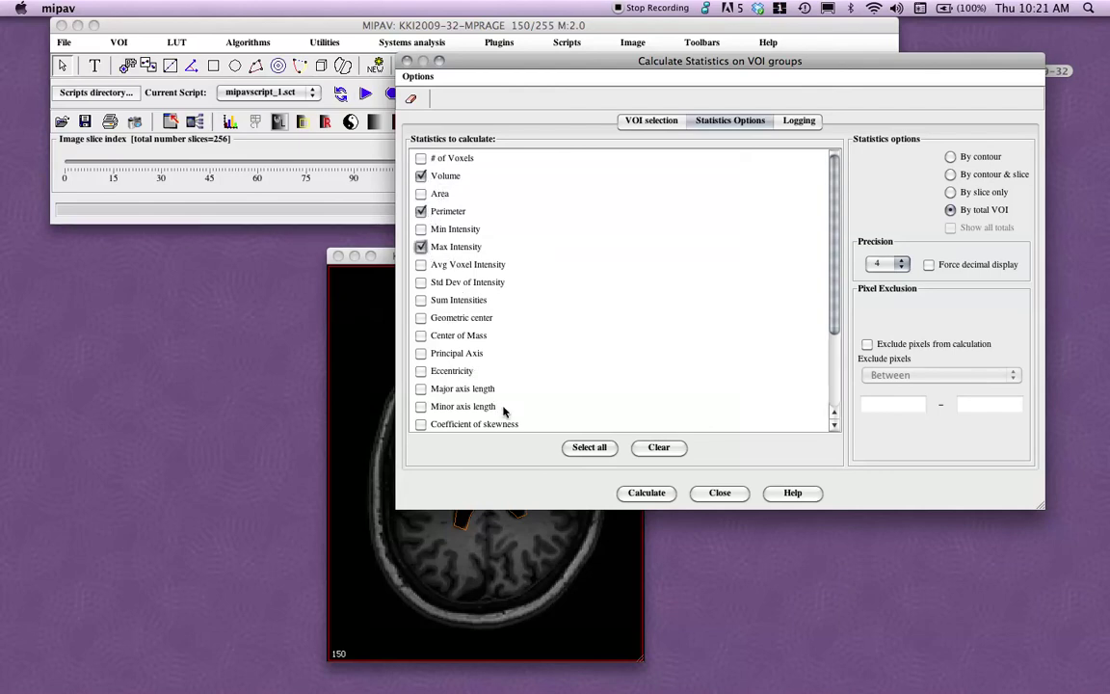
- Also tick Avg Voxel Intensity, Std Dev of Intensity and Mode Intensity
scroll(501, 410, down, 1)
scroll(501, 409, down, 2)
scroll(501, 410, down, 6)
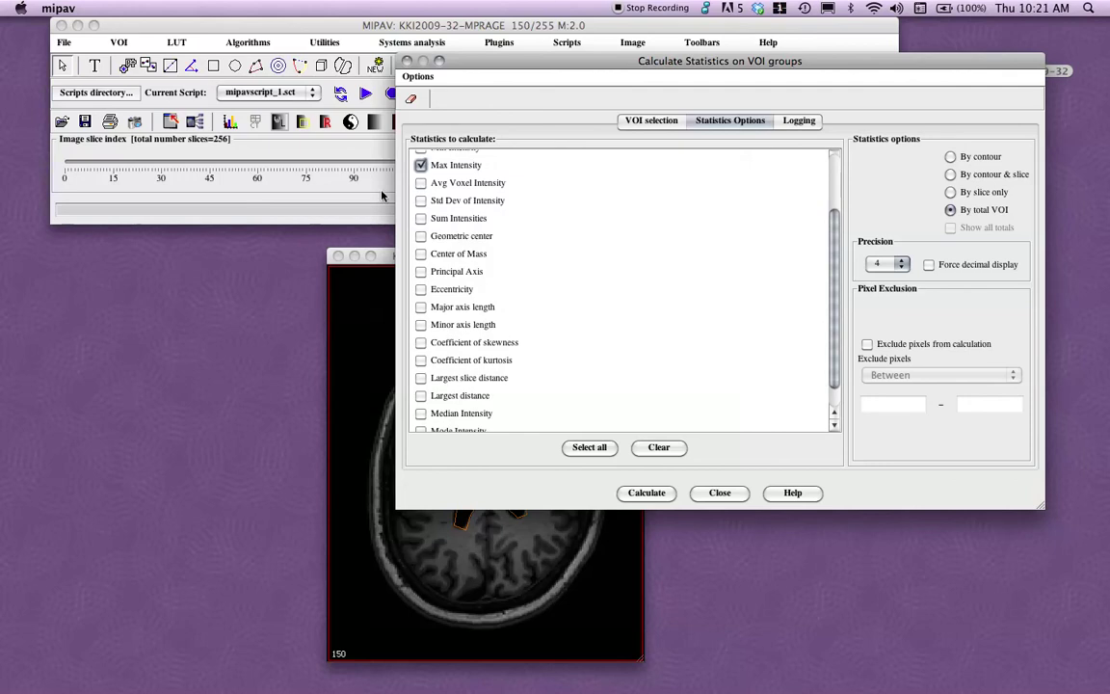
click(421, 183)
click(421, 201)
scroll(515, 385, down, 2)
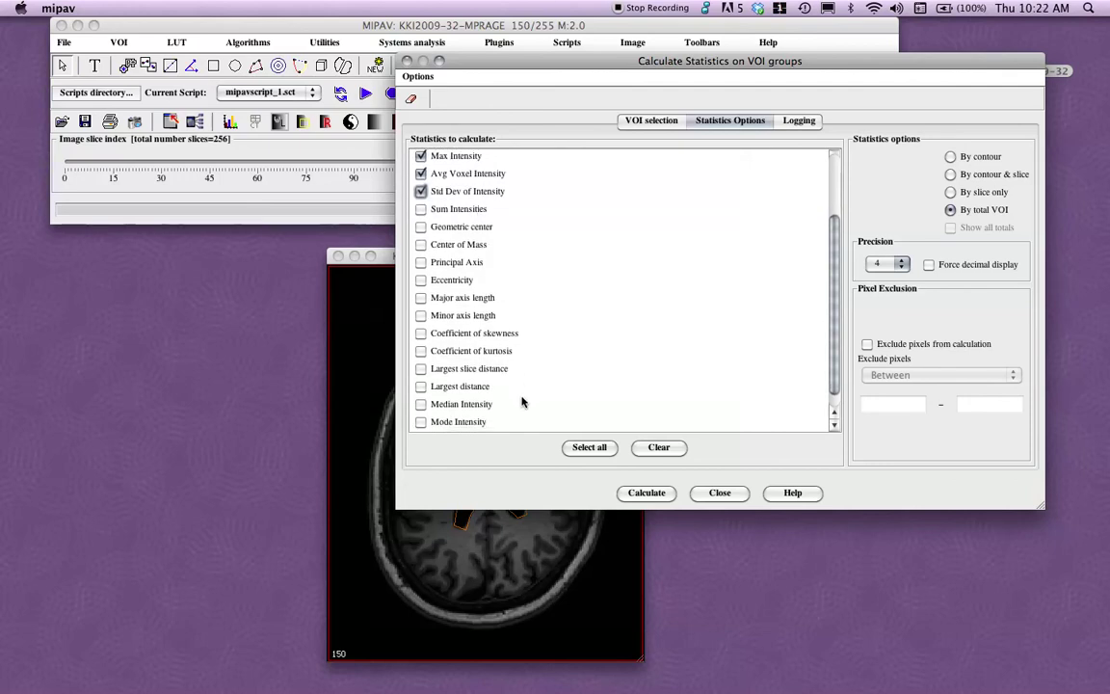
click(421, 423)
drag(530, 62, 527, 72)
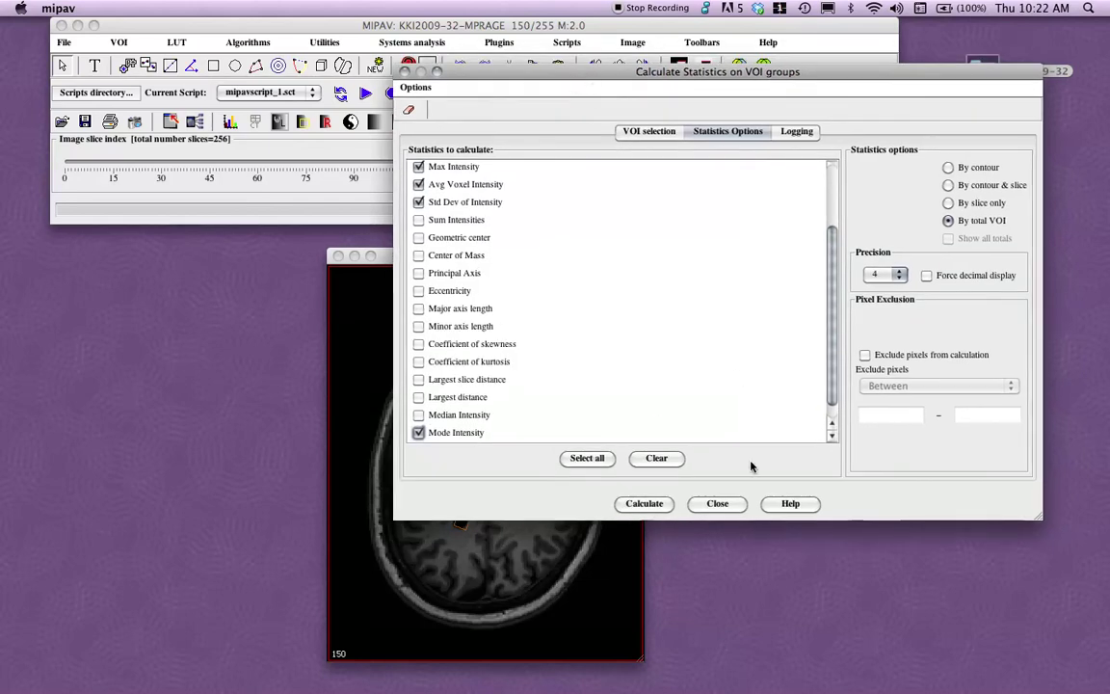
- Calculate VOIContour_0 statistics and widen the results: volume 5301.6002 mm³, perimeter 705.1491 mm
click(637, 505)
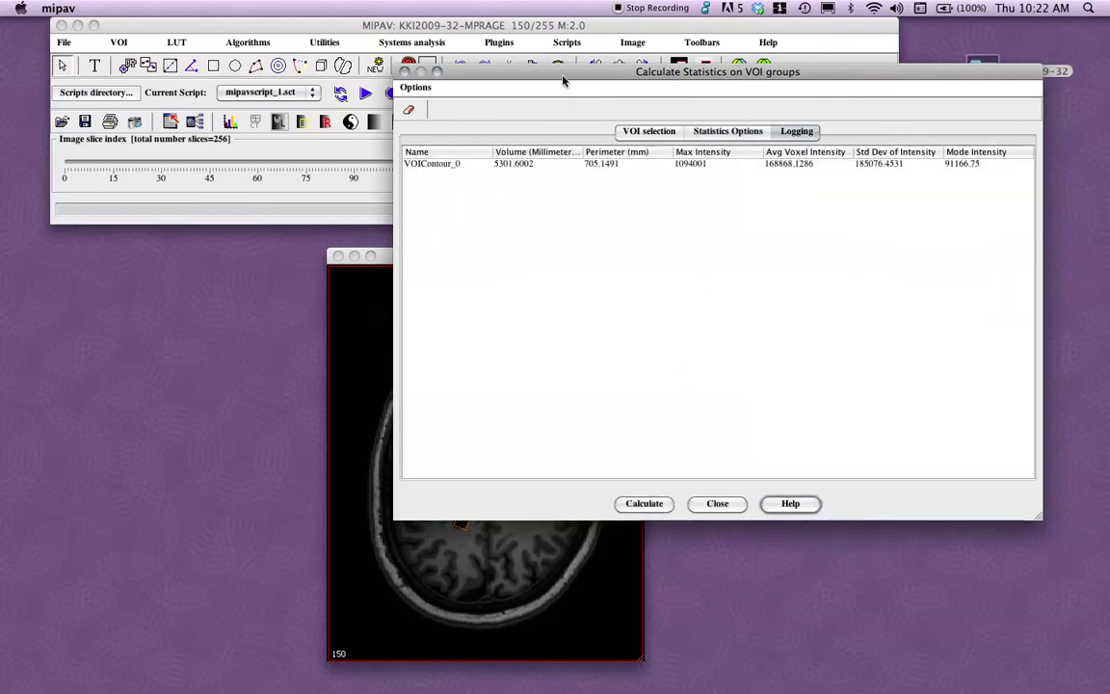
drag(563, 73, 288, 118)
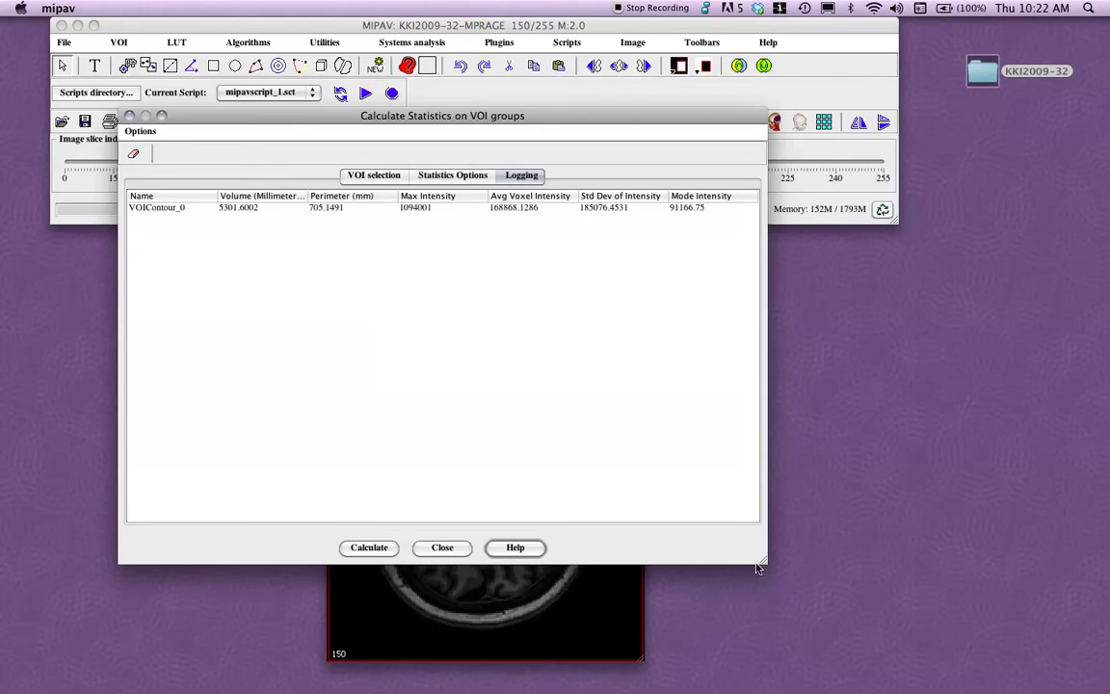
drag(760, 561, 1000, 626)
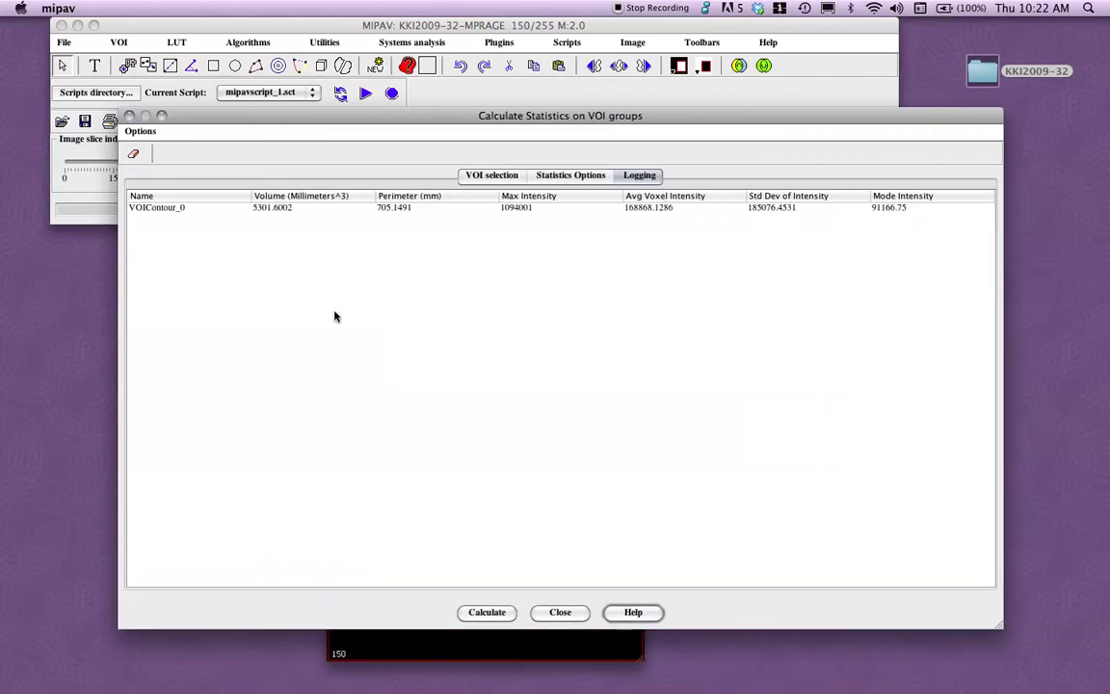
drag(285, 121, 456, 39)
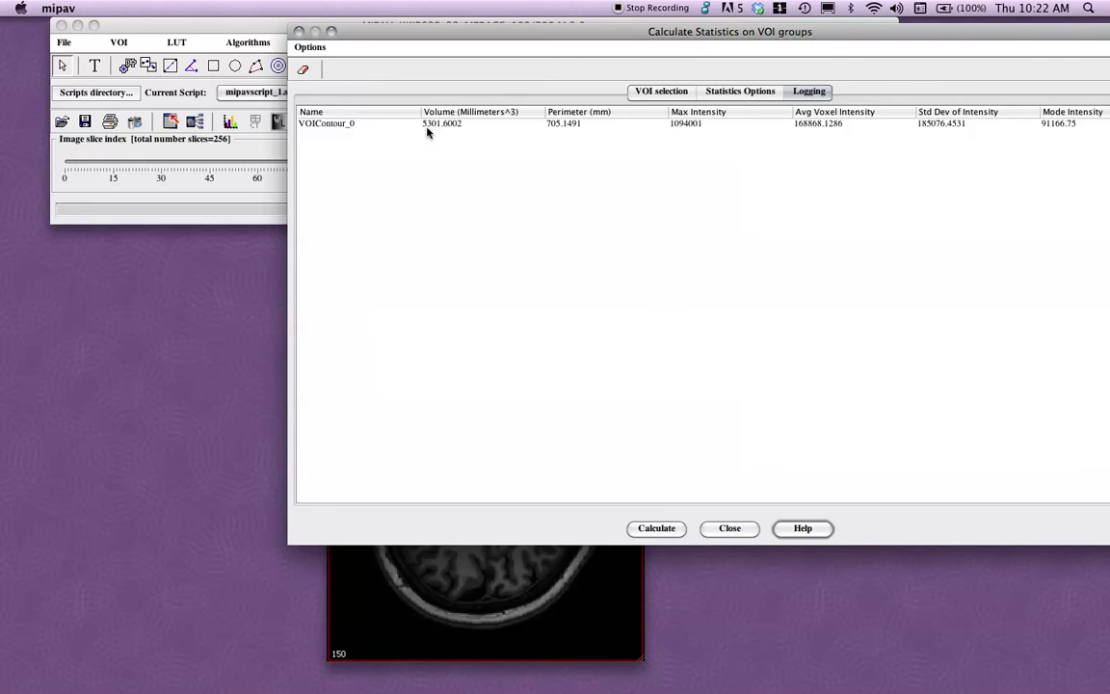
drag(498, 37, 445, 44)
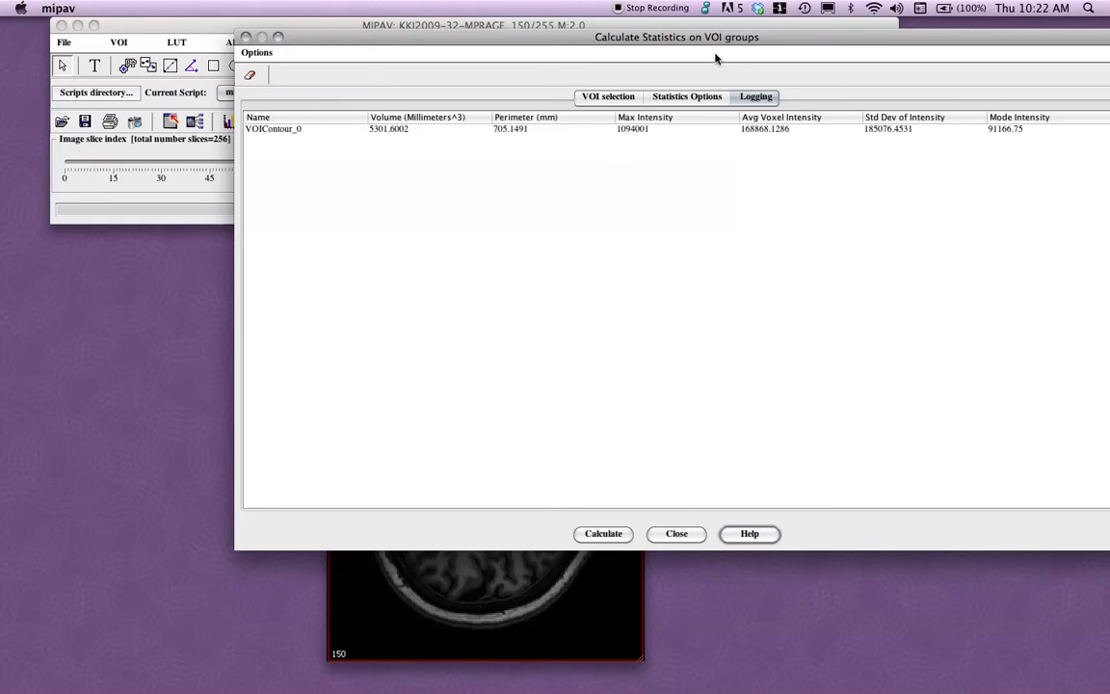
drag(642, 39, 542, 44)
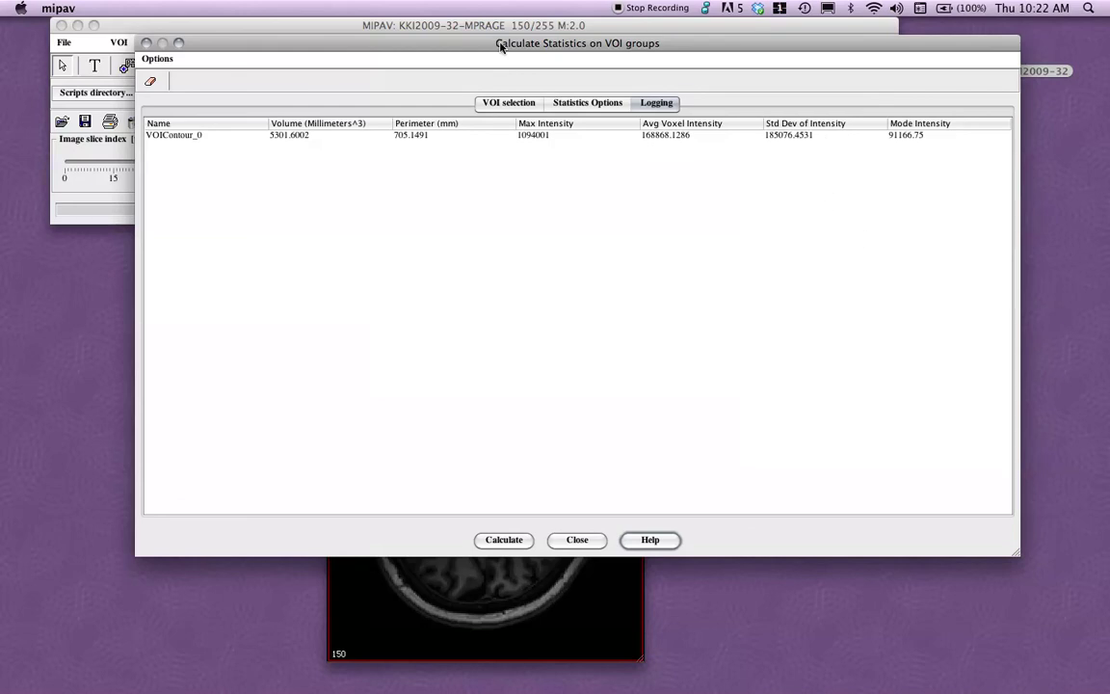
drag(500, 44, 460, 96)
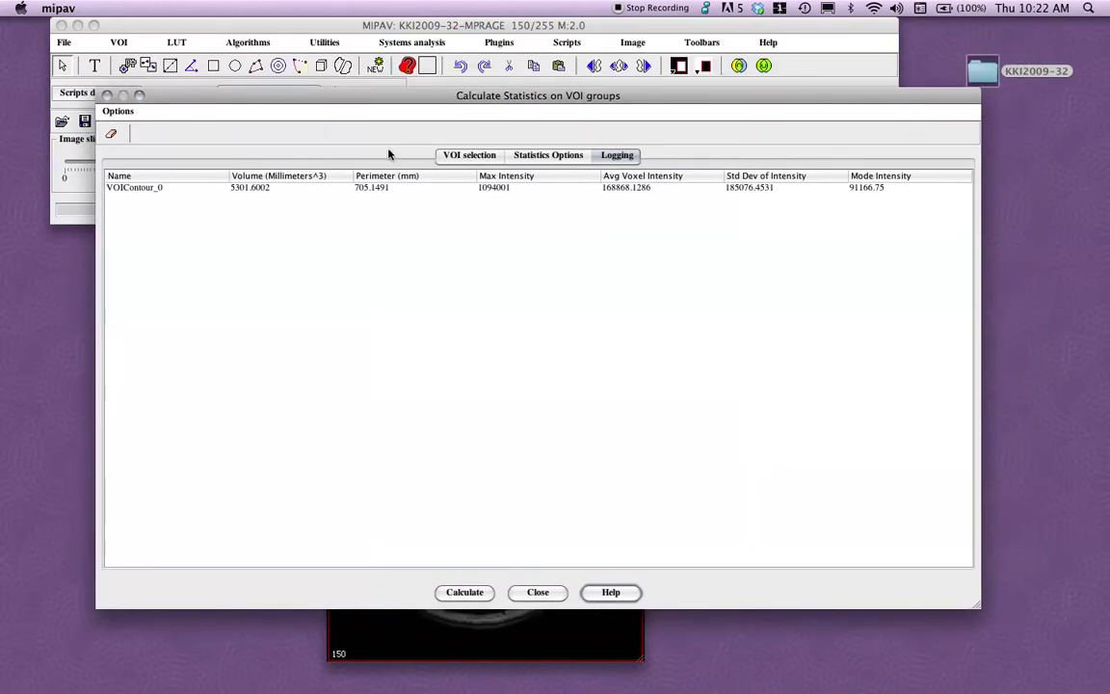
drag(245, 102, 381, 79)
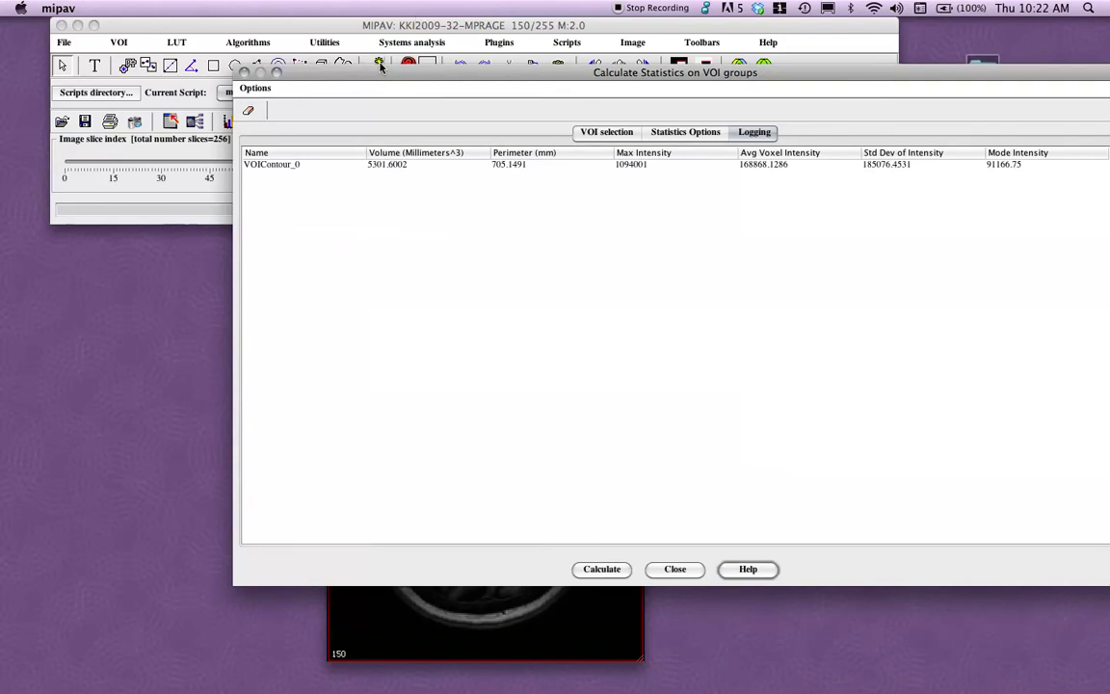
- Close the Calculate Statistics dialog and move the MPRAGE image window up-left
click(671, 571)
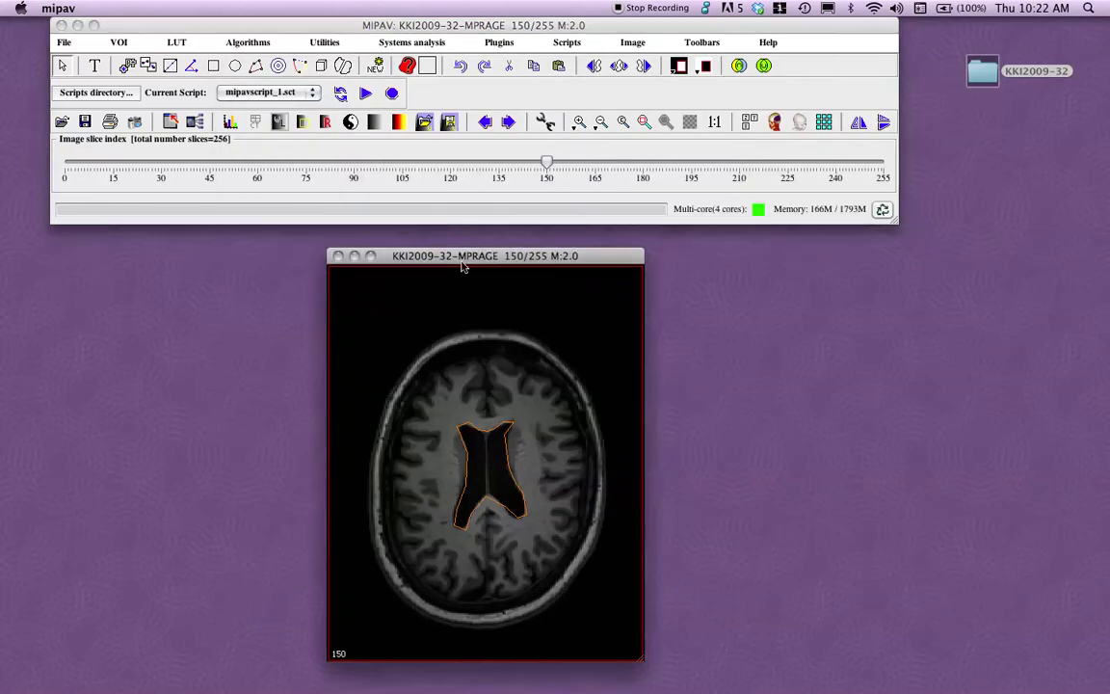
drag(462, 267, 348, 190)
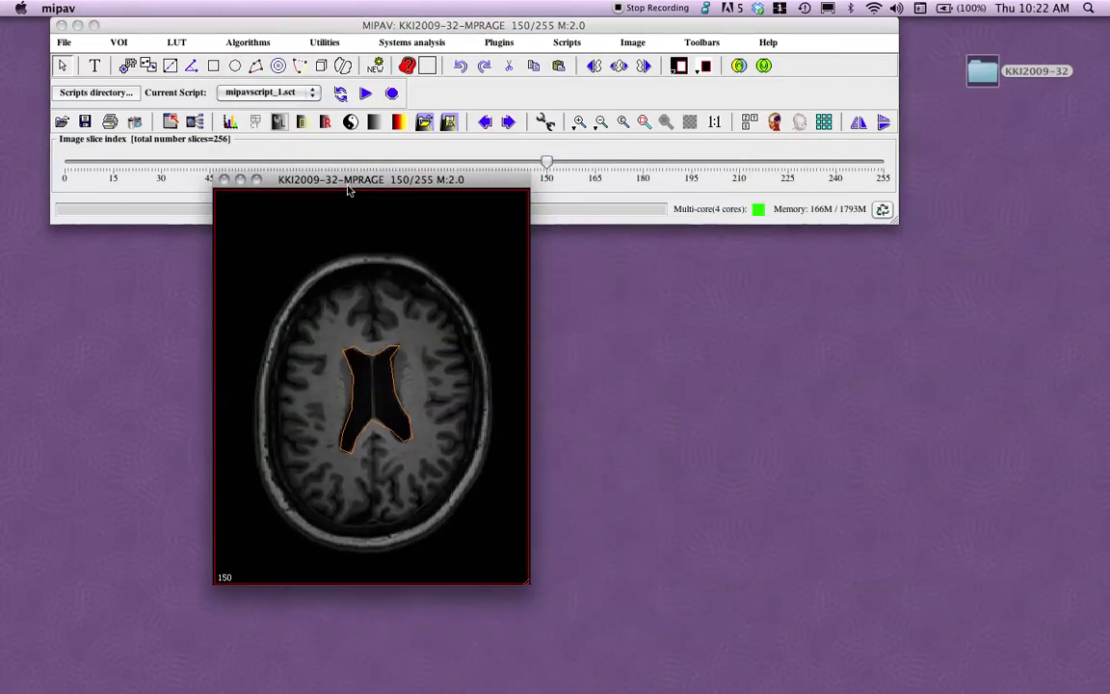